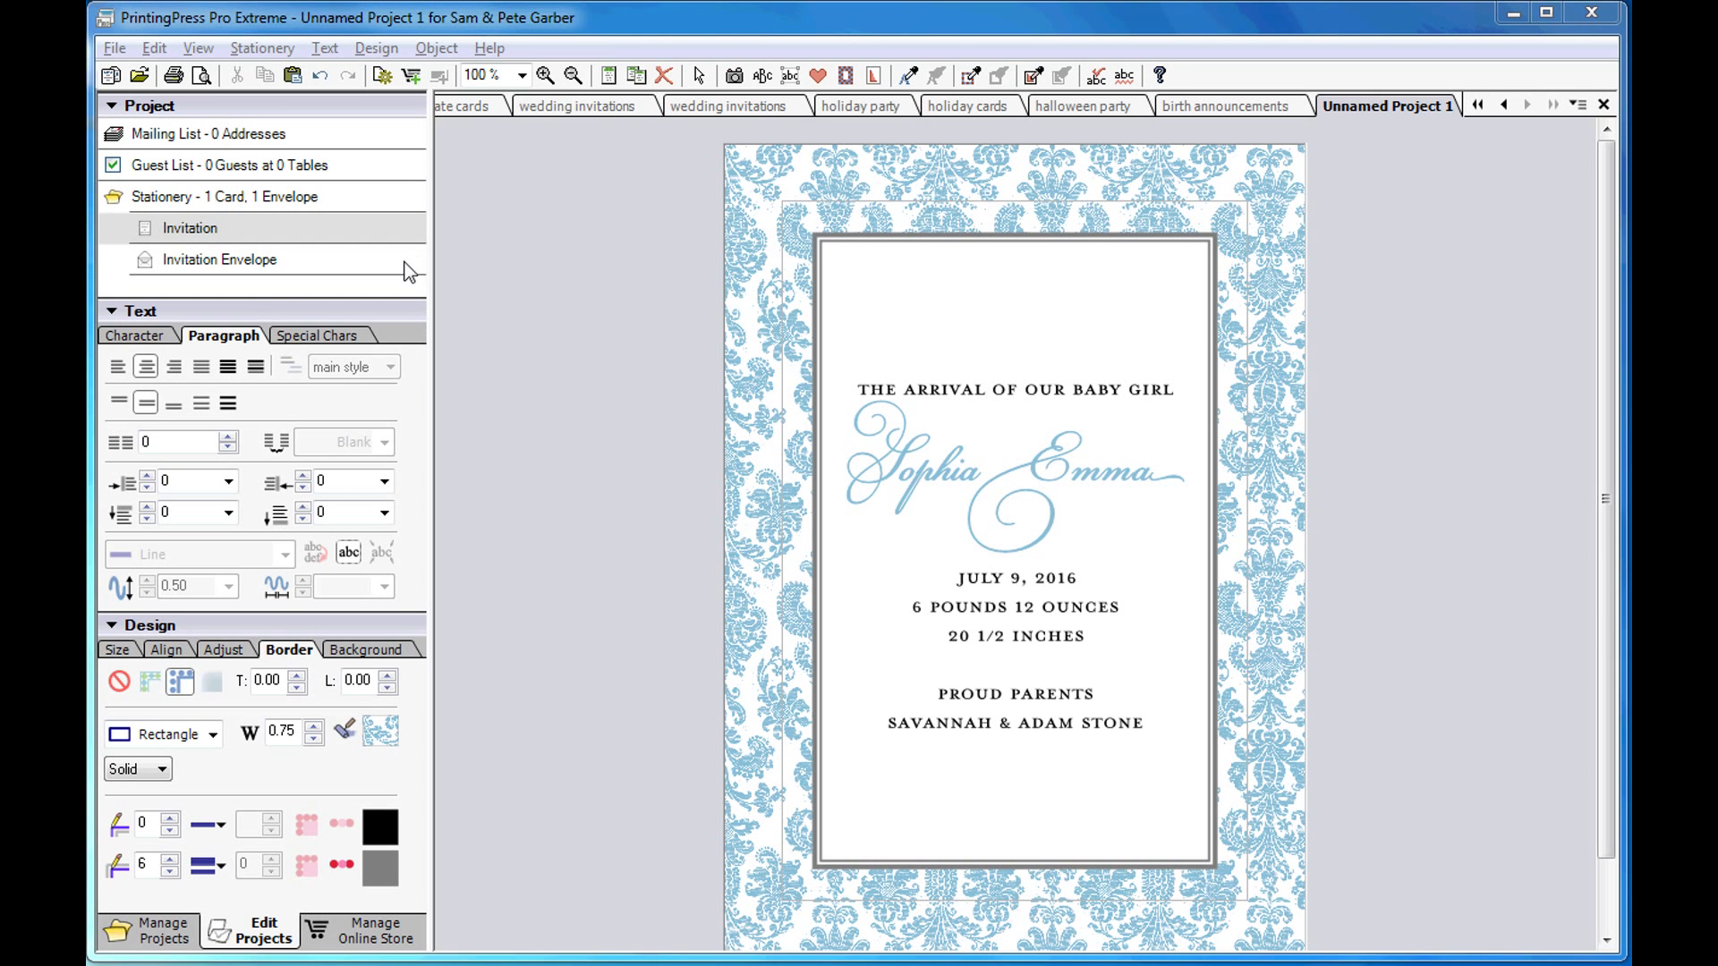
# Show the Invitation Envelope front and select its Sampleton address block
pyautogui.click(404, 262)
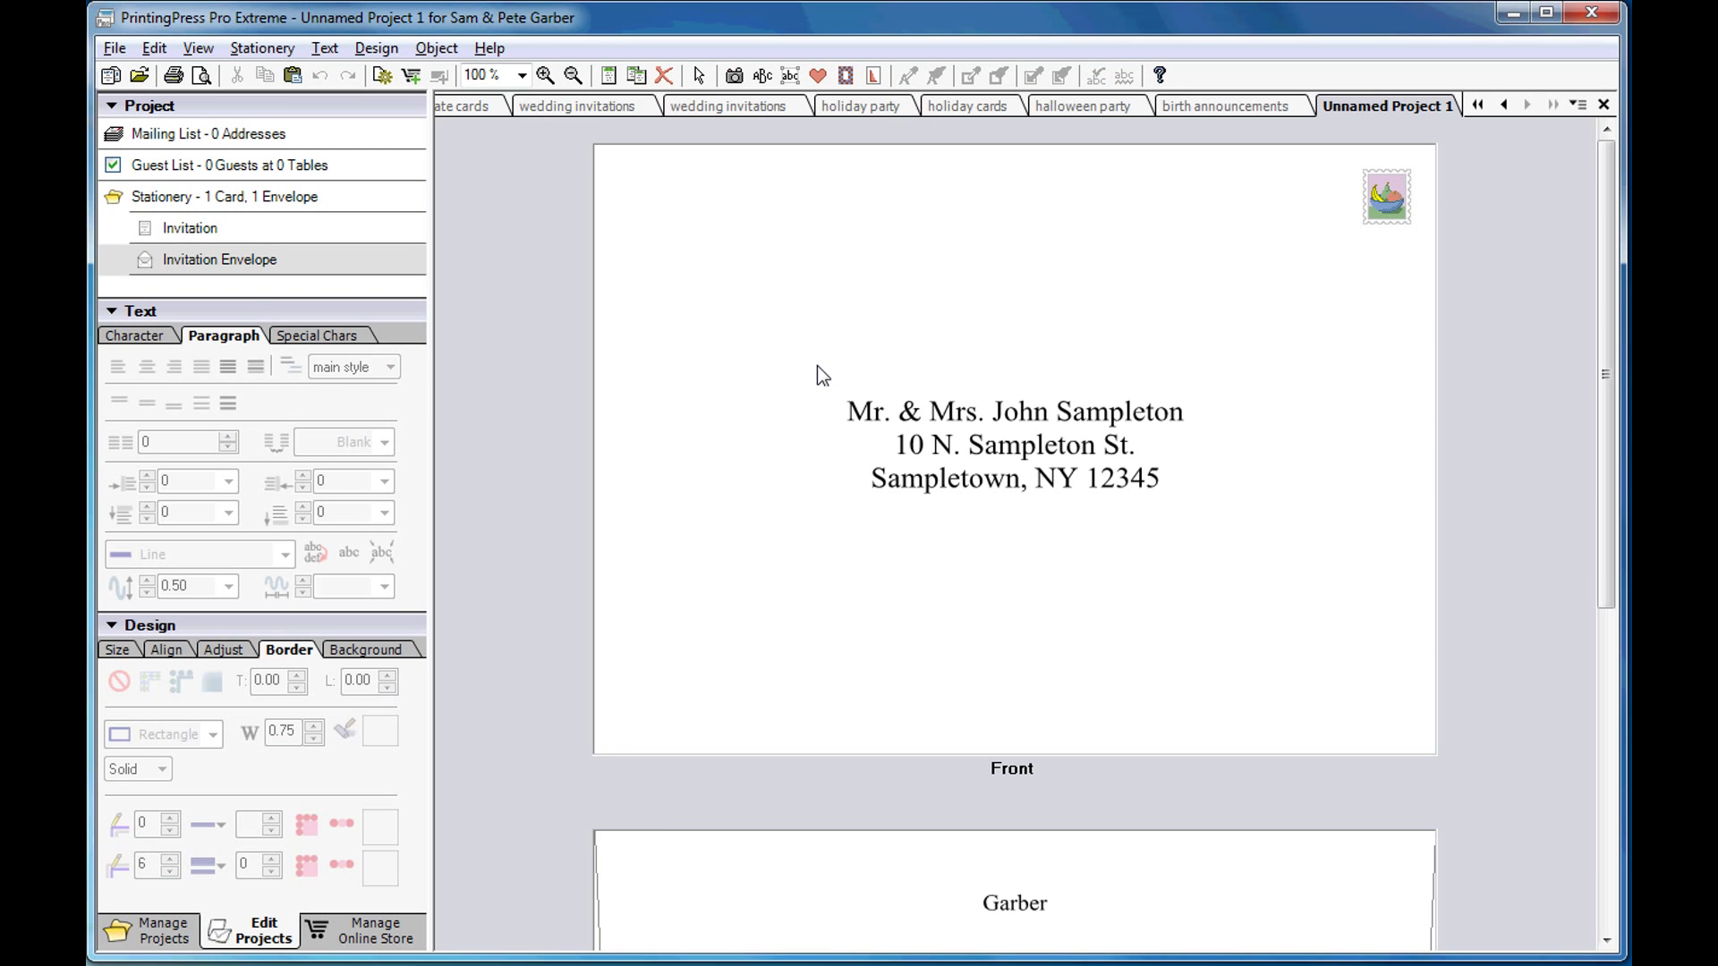
pyautogui.click(946, 462)
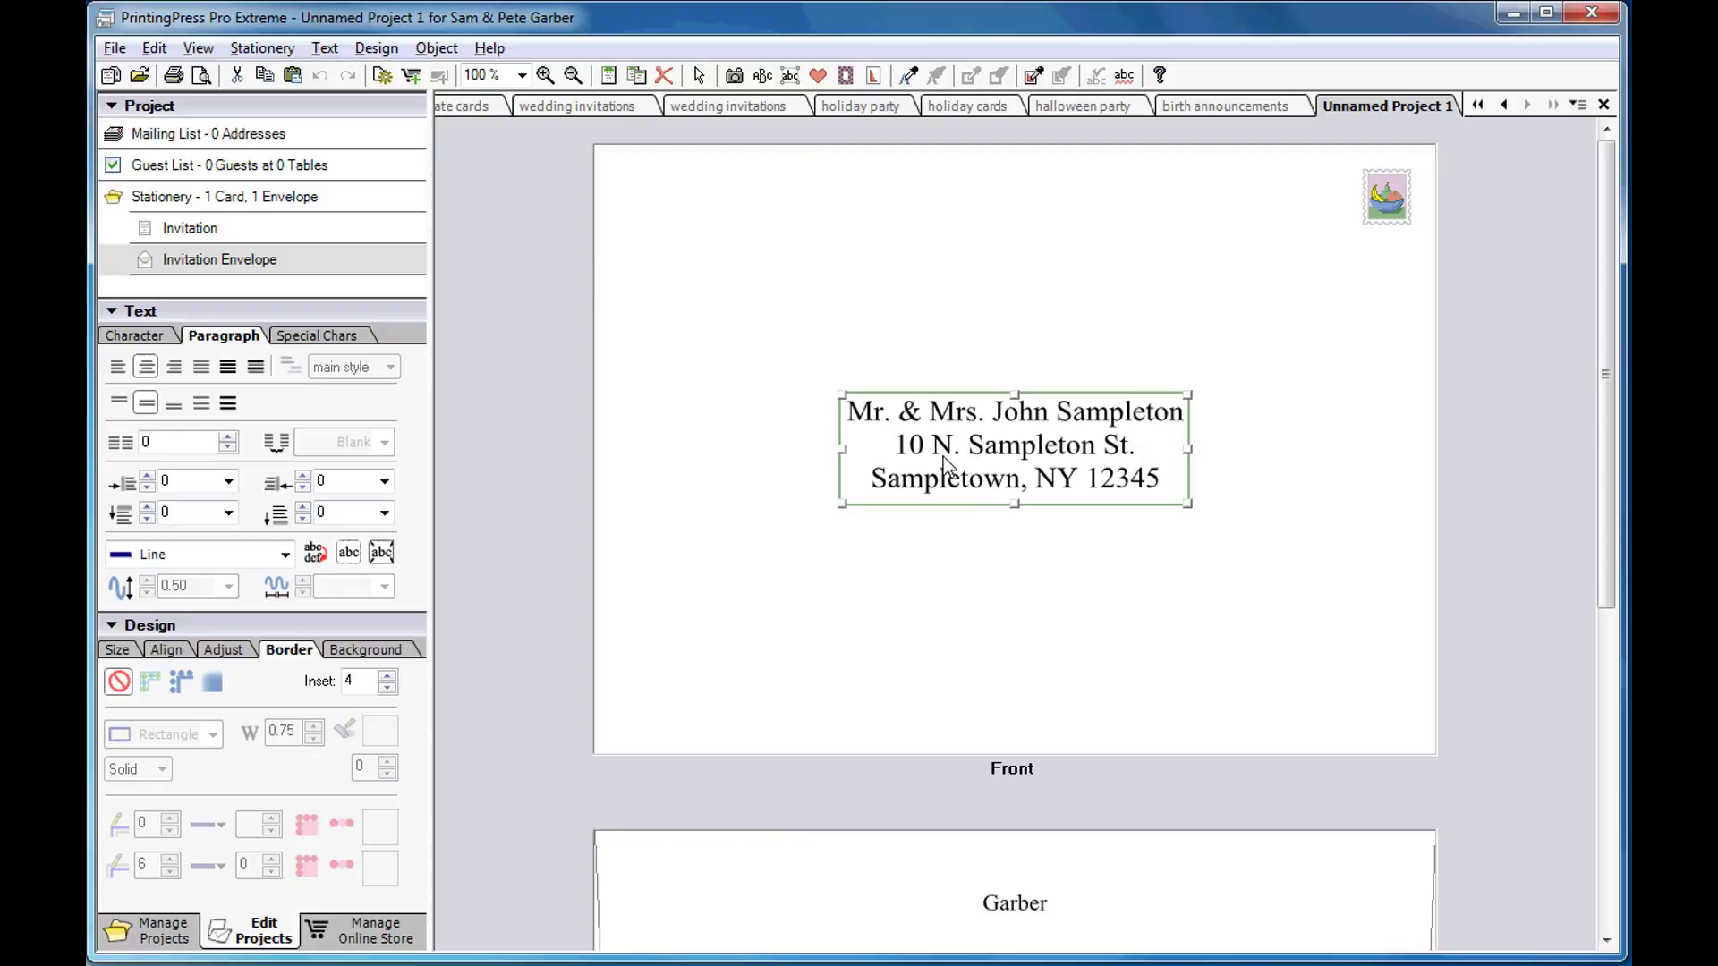
# Reselect the address block and set it in MrsEavesAllPetiteCaps at size 24
pyautogui.click(906, 495)
pyautogui.click(925, 483)
pyautogui.click(158, 339)
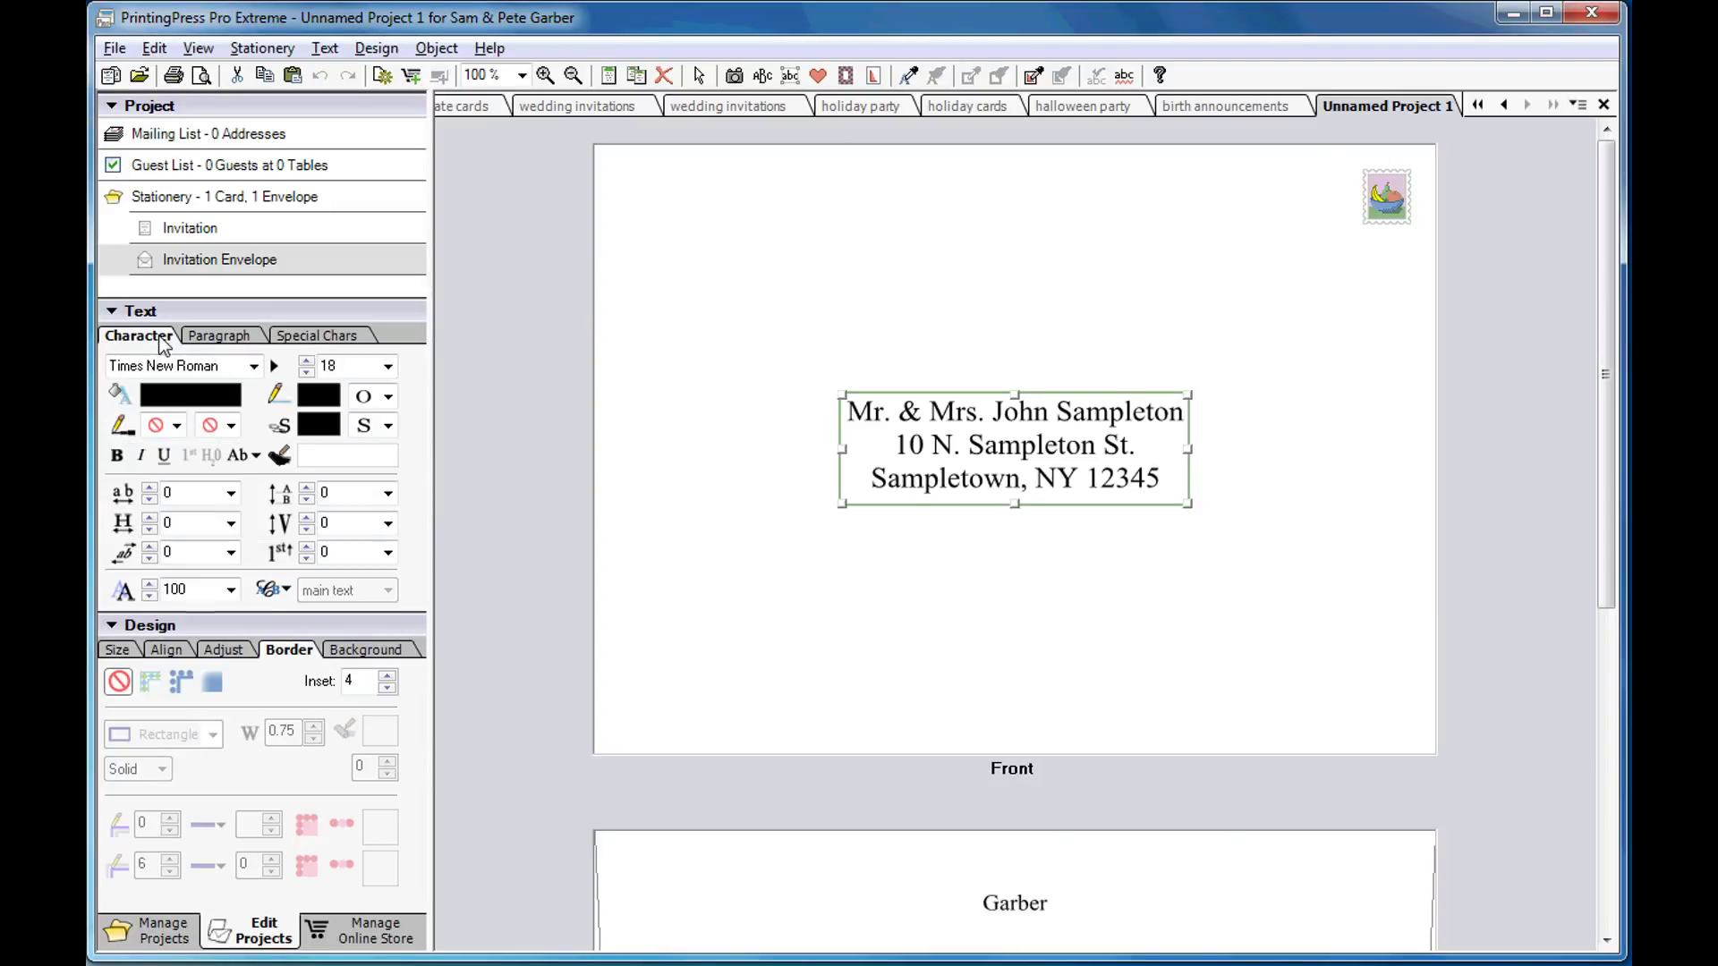
pyautogui.click(273, 368)
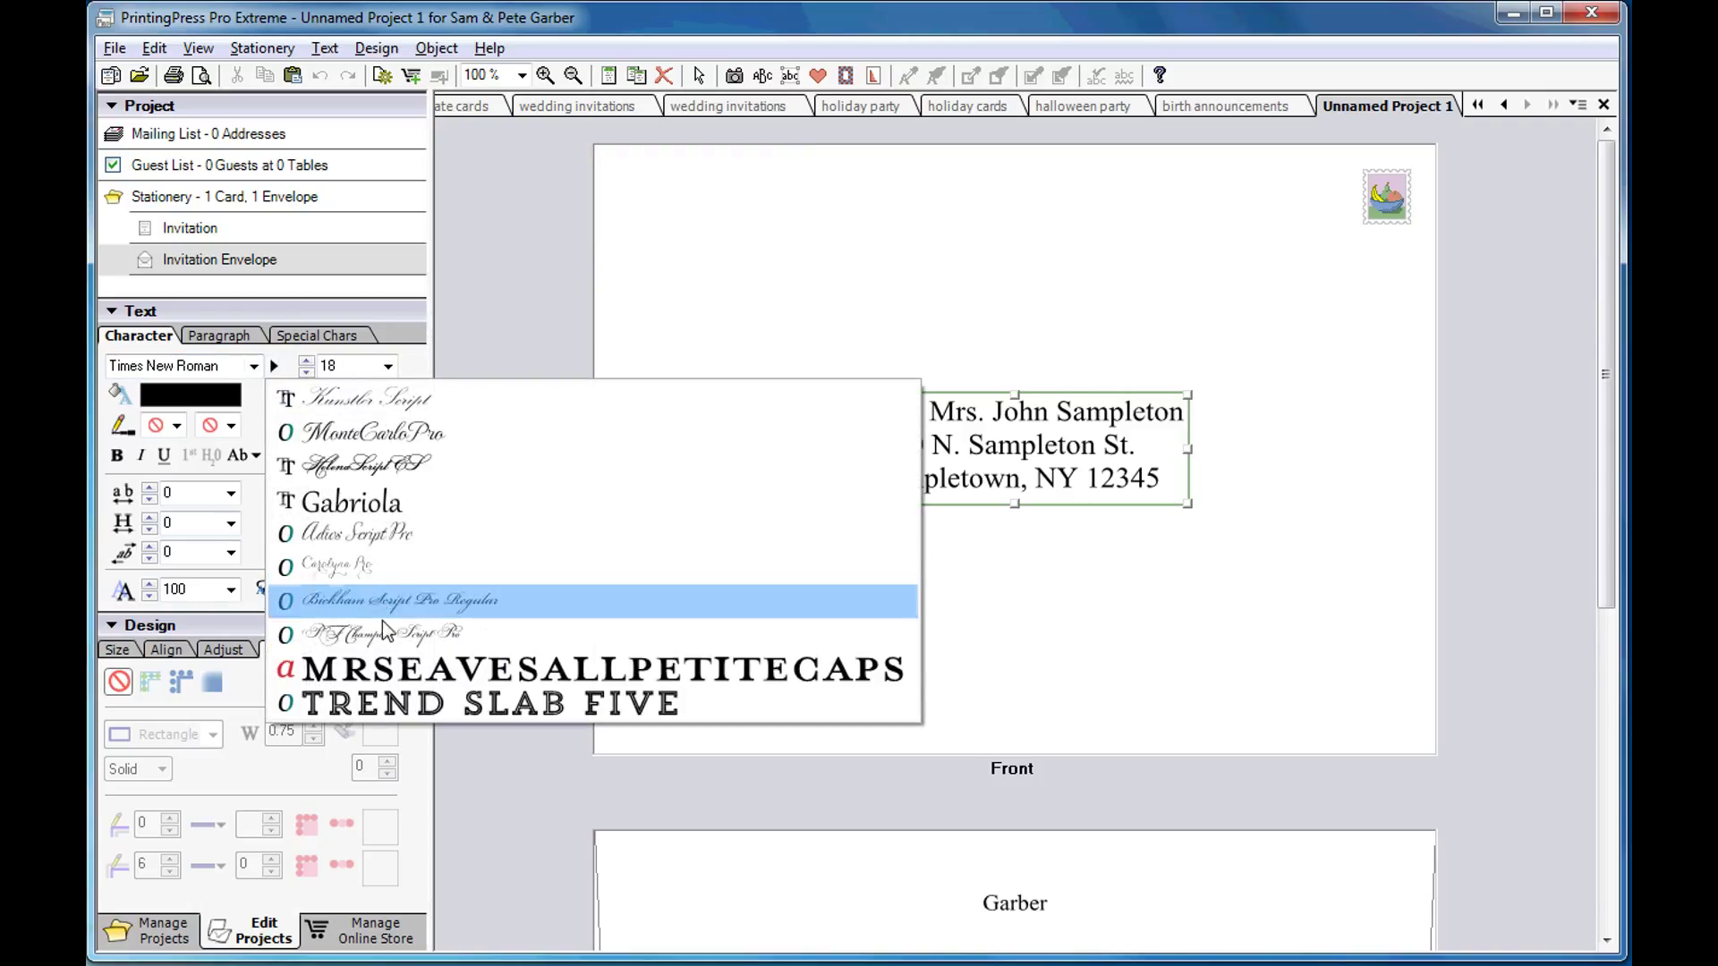
pyautogui.click(386, 658)
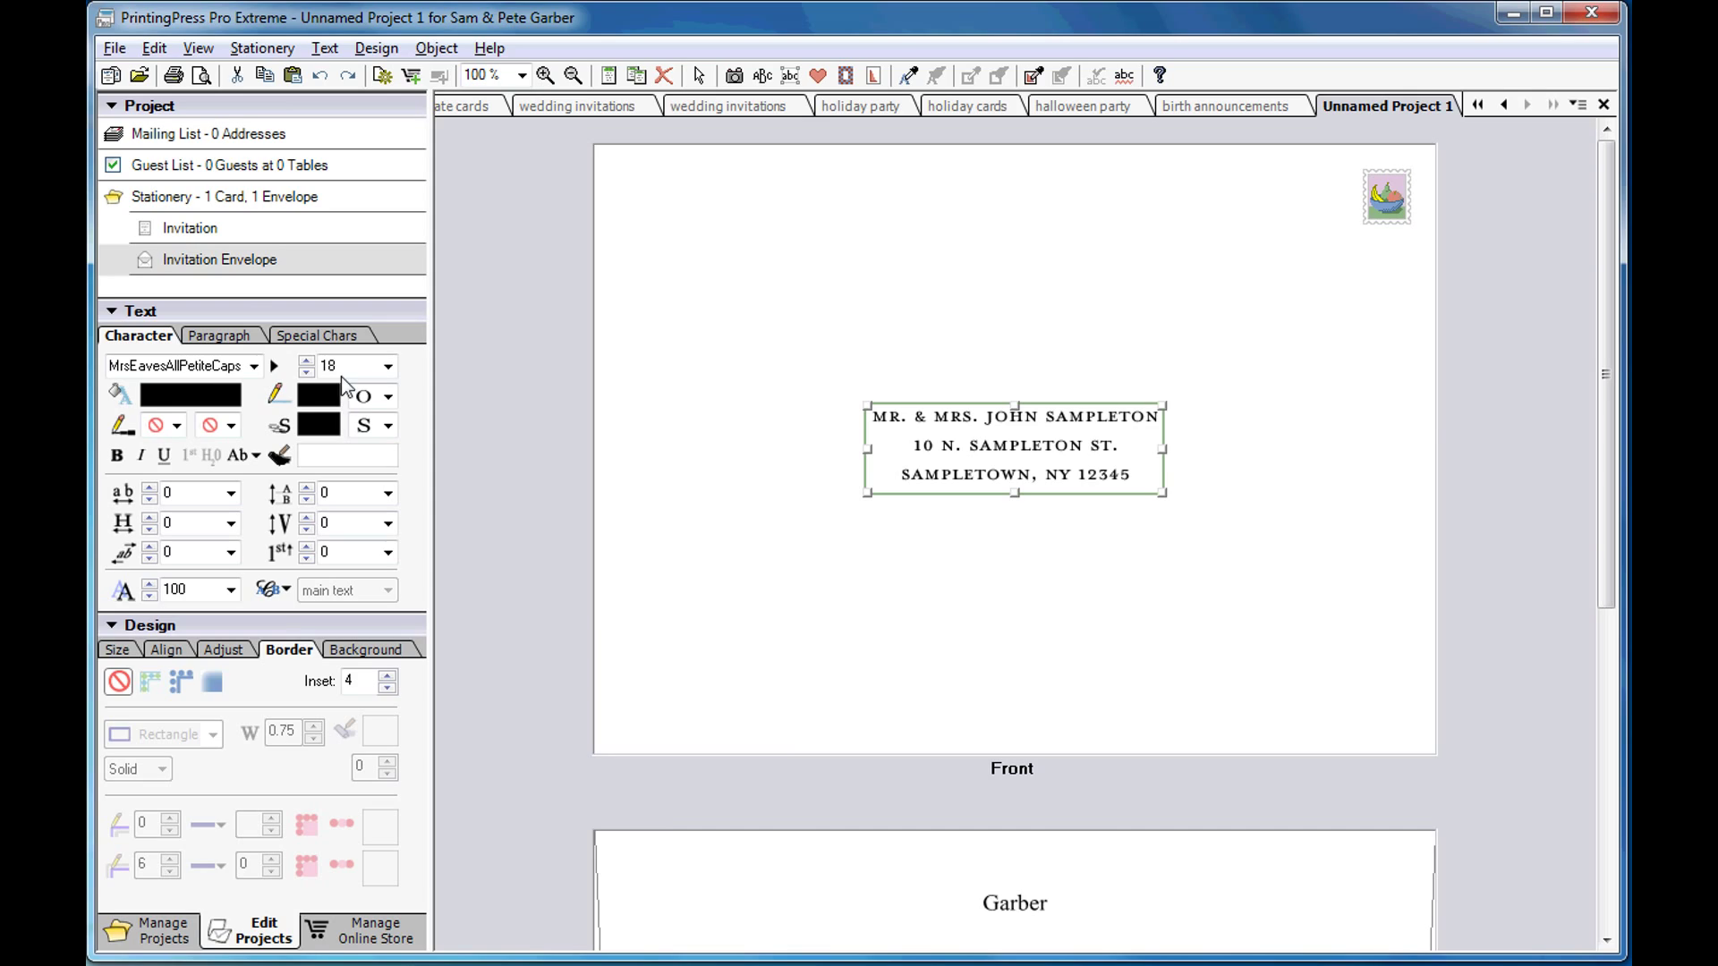
pyautogui.doubleClick(345, 373)
pyautogui.write('24')
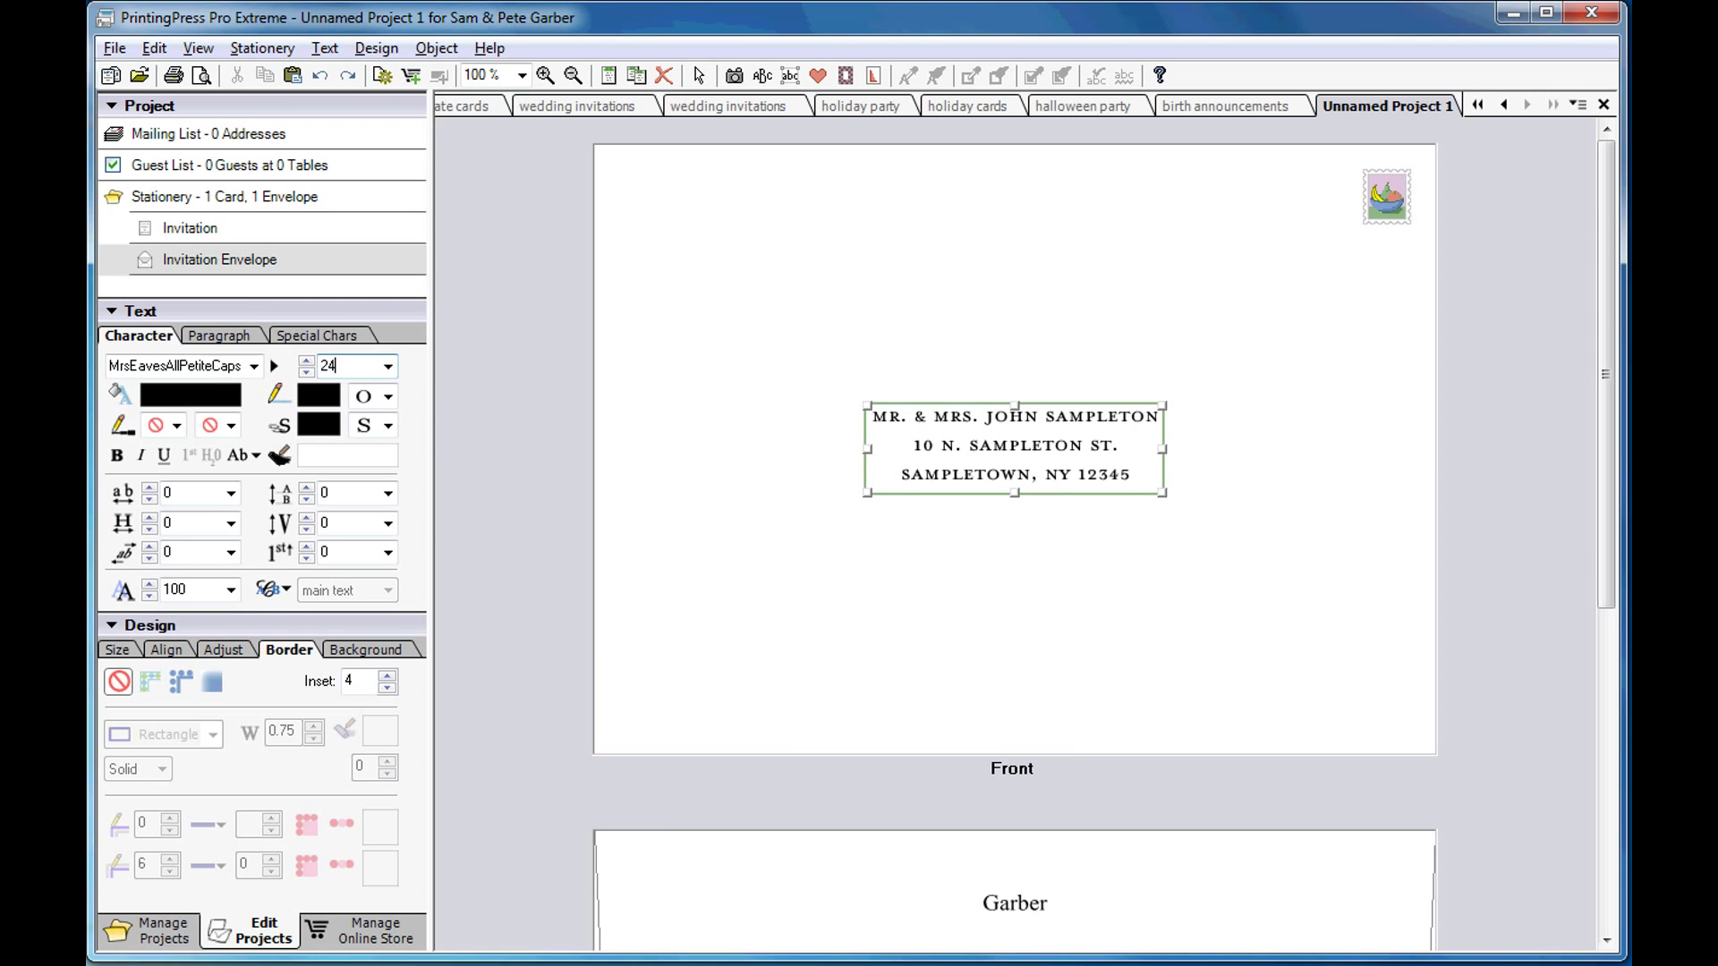
pyautogui.press('Return')
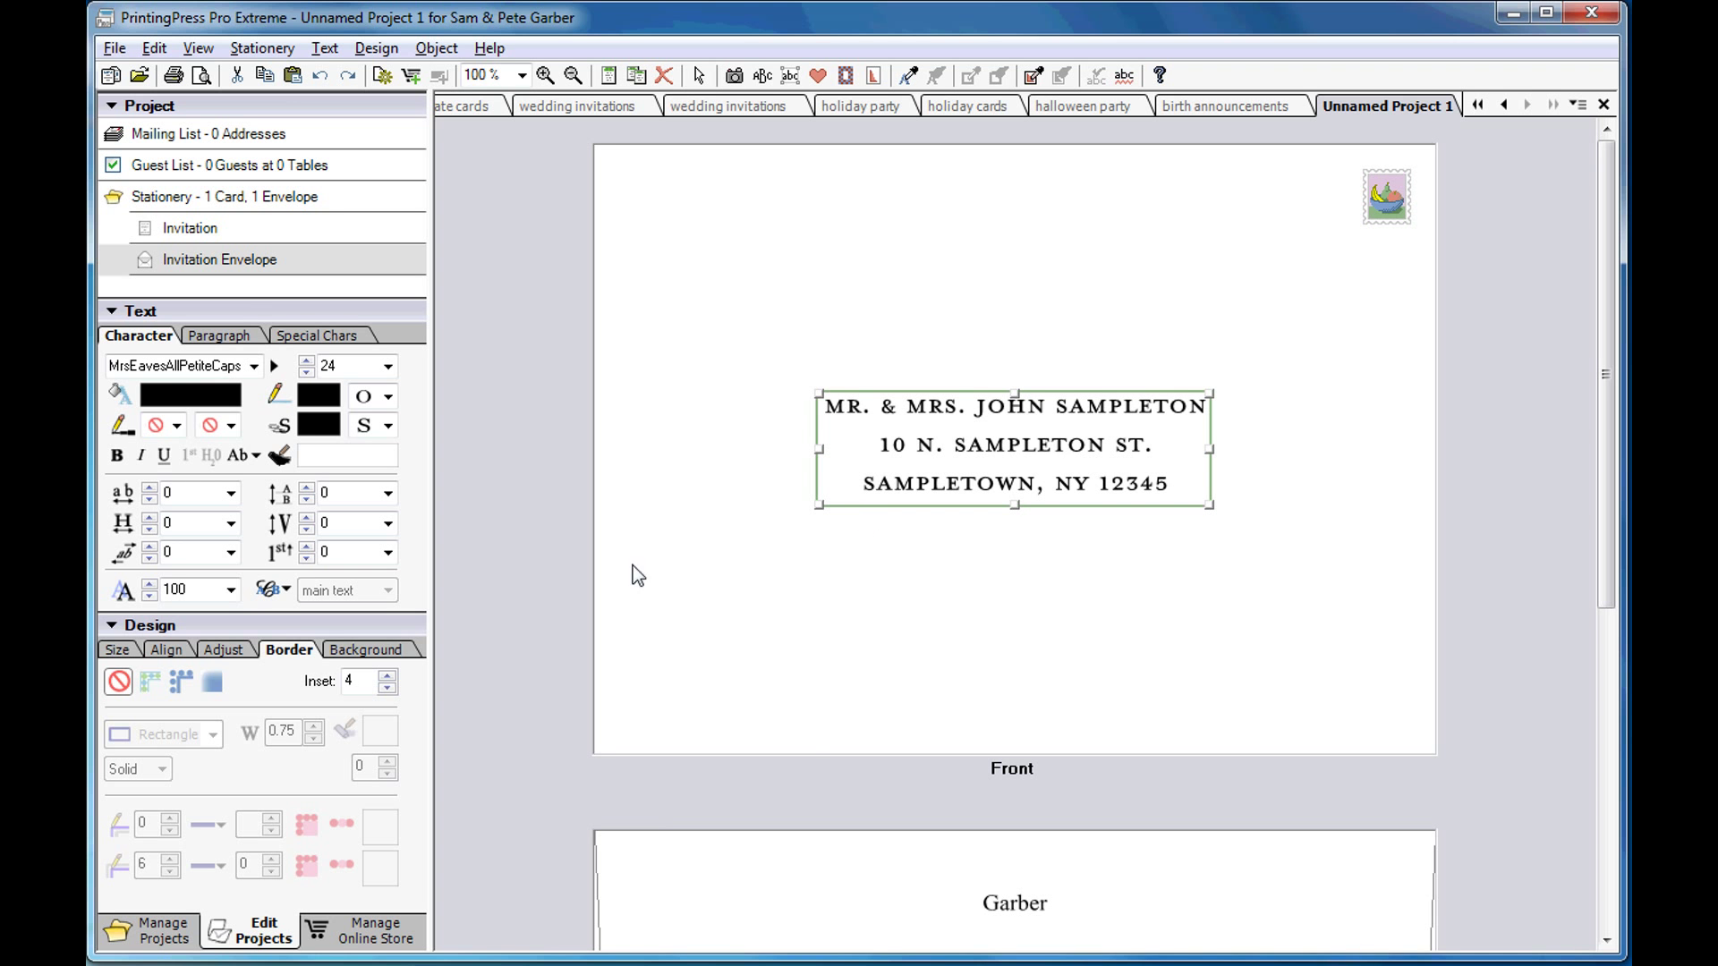
# Target the label name line and set it in PF Champion Script Pro at 32 pt
pyautogui.click(283, 592)
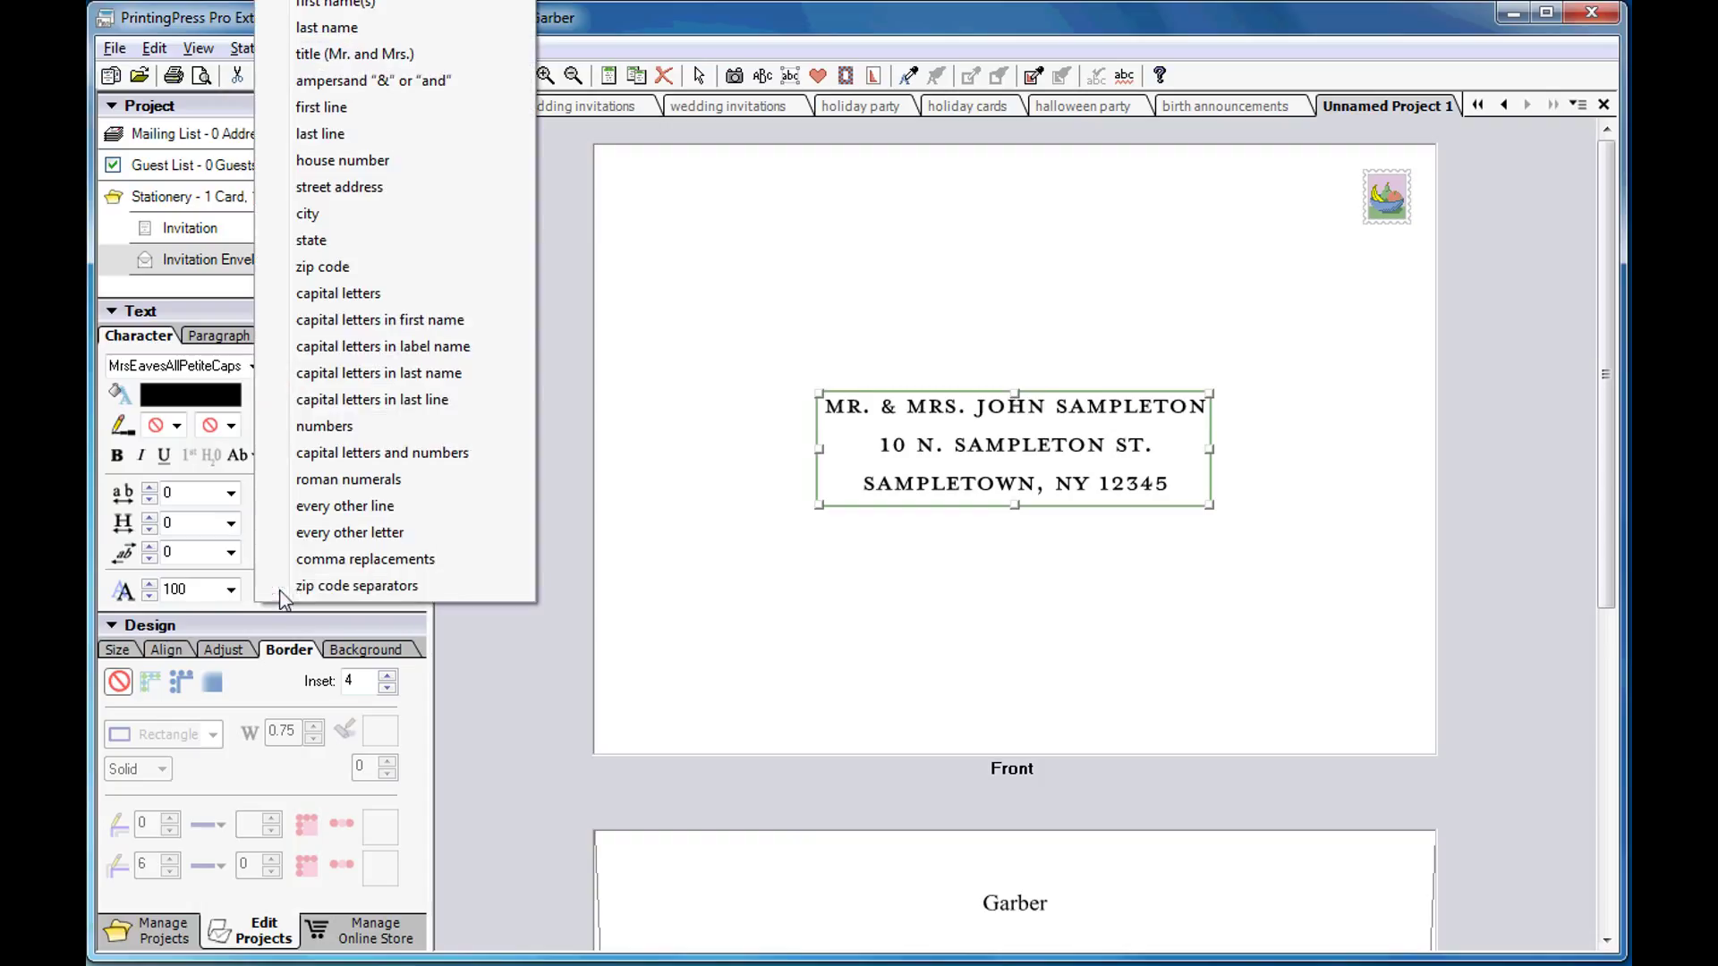
pyautogui.press('Return')
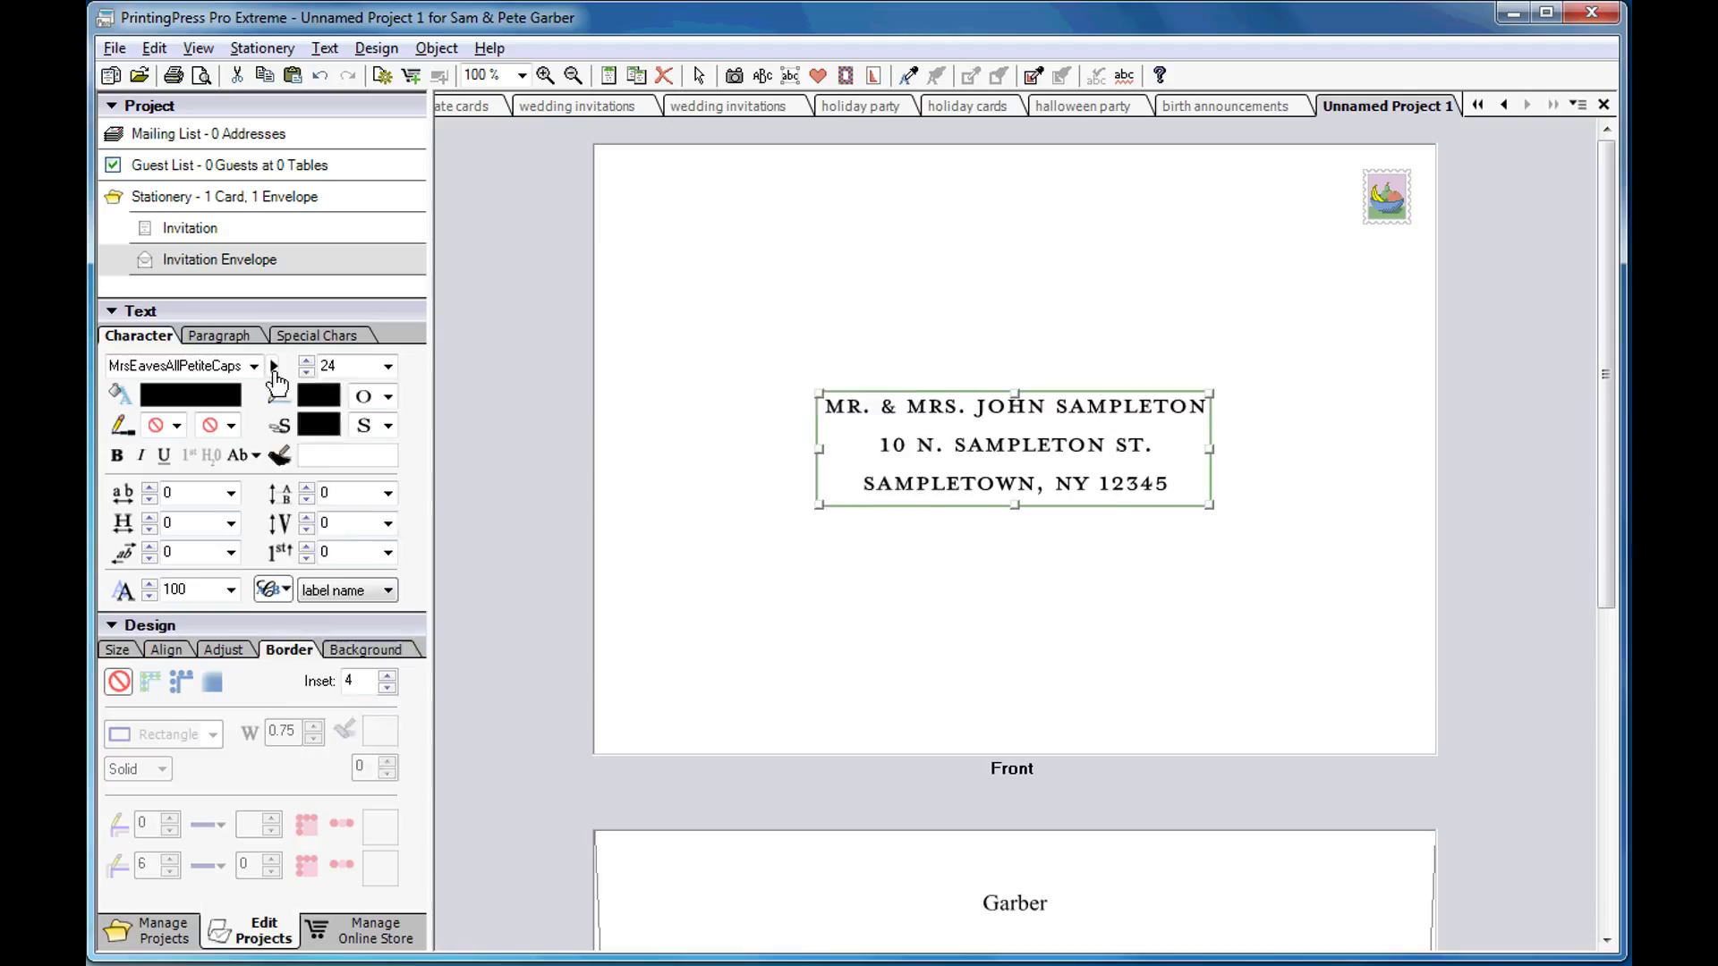
pyautogui.click(254, 366)
pyautogui.click(331, 389)
pyautogui.click(345, 361)
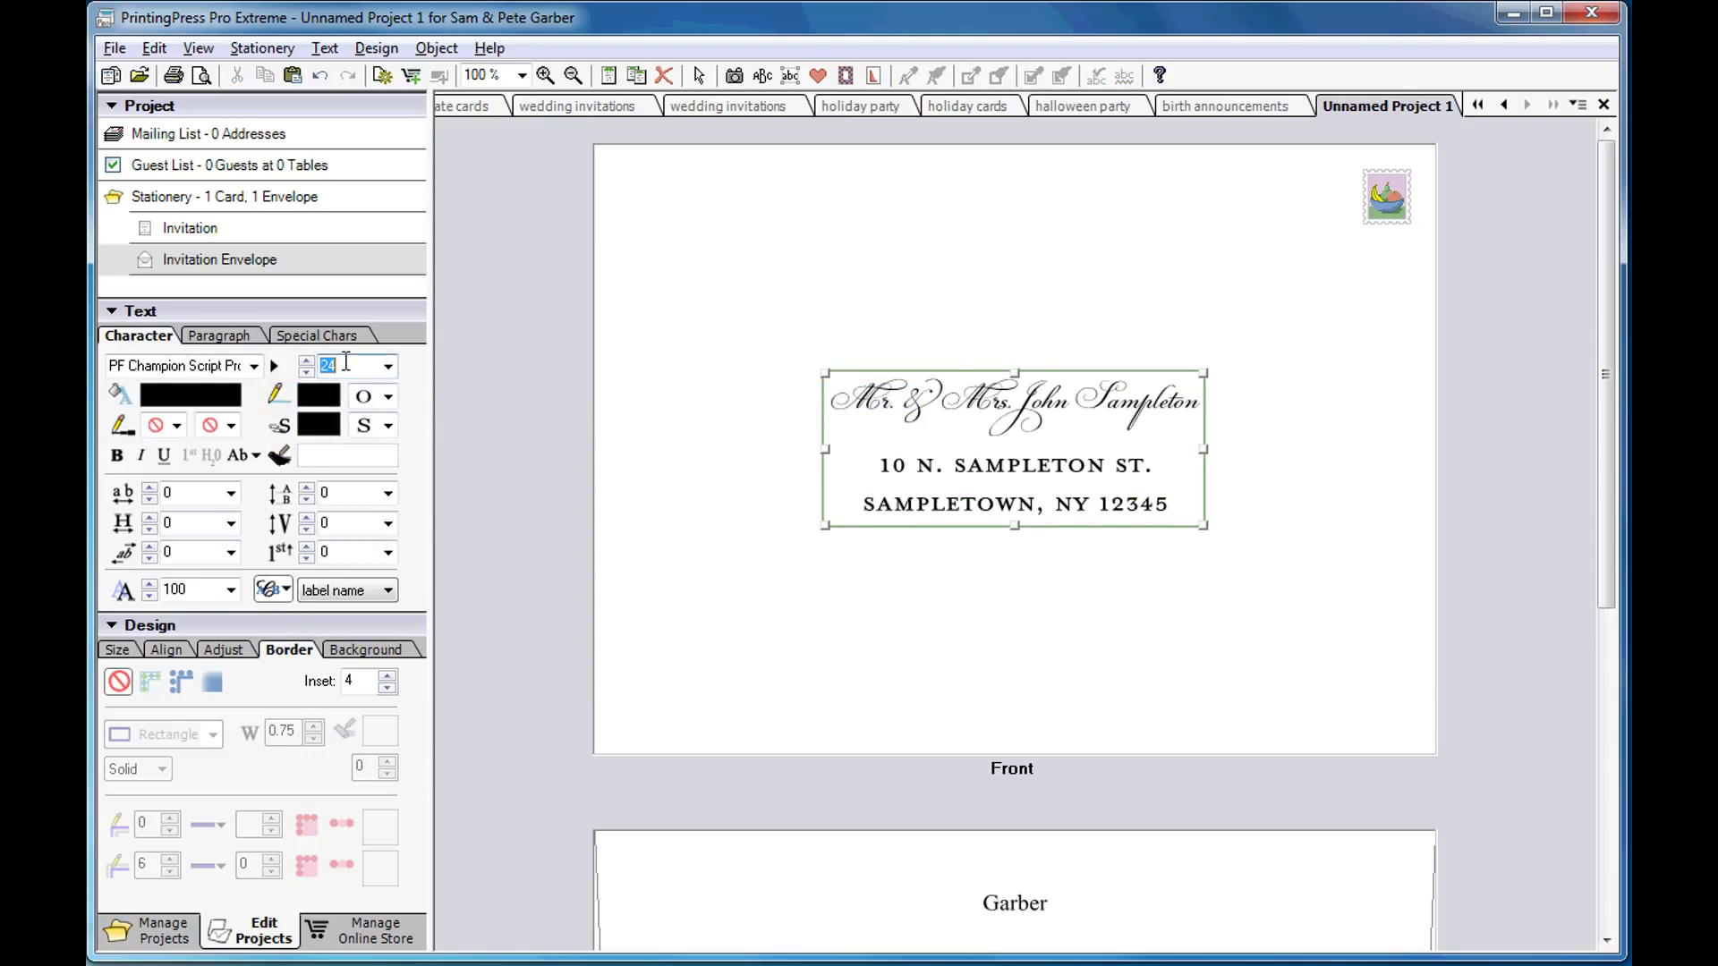
pyautogui.write('32')
pyautogui.press('Return')
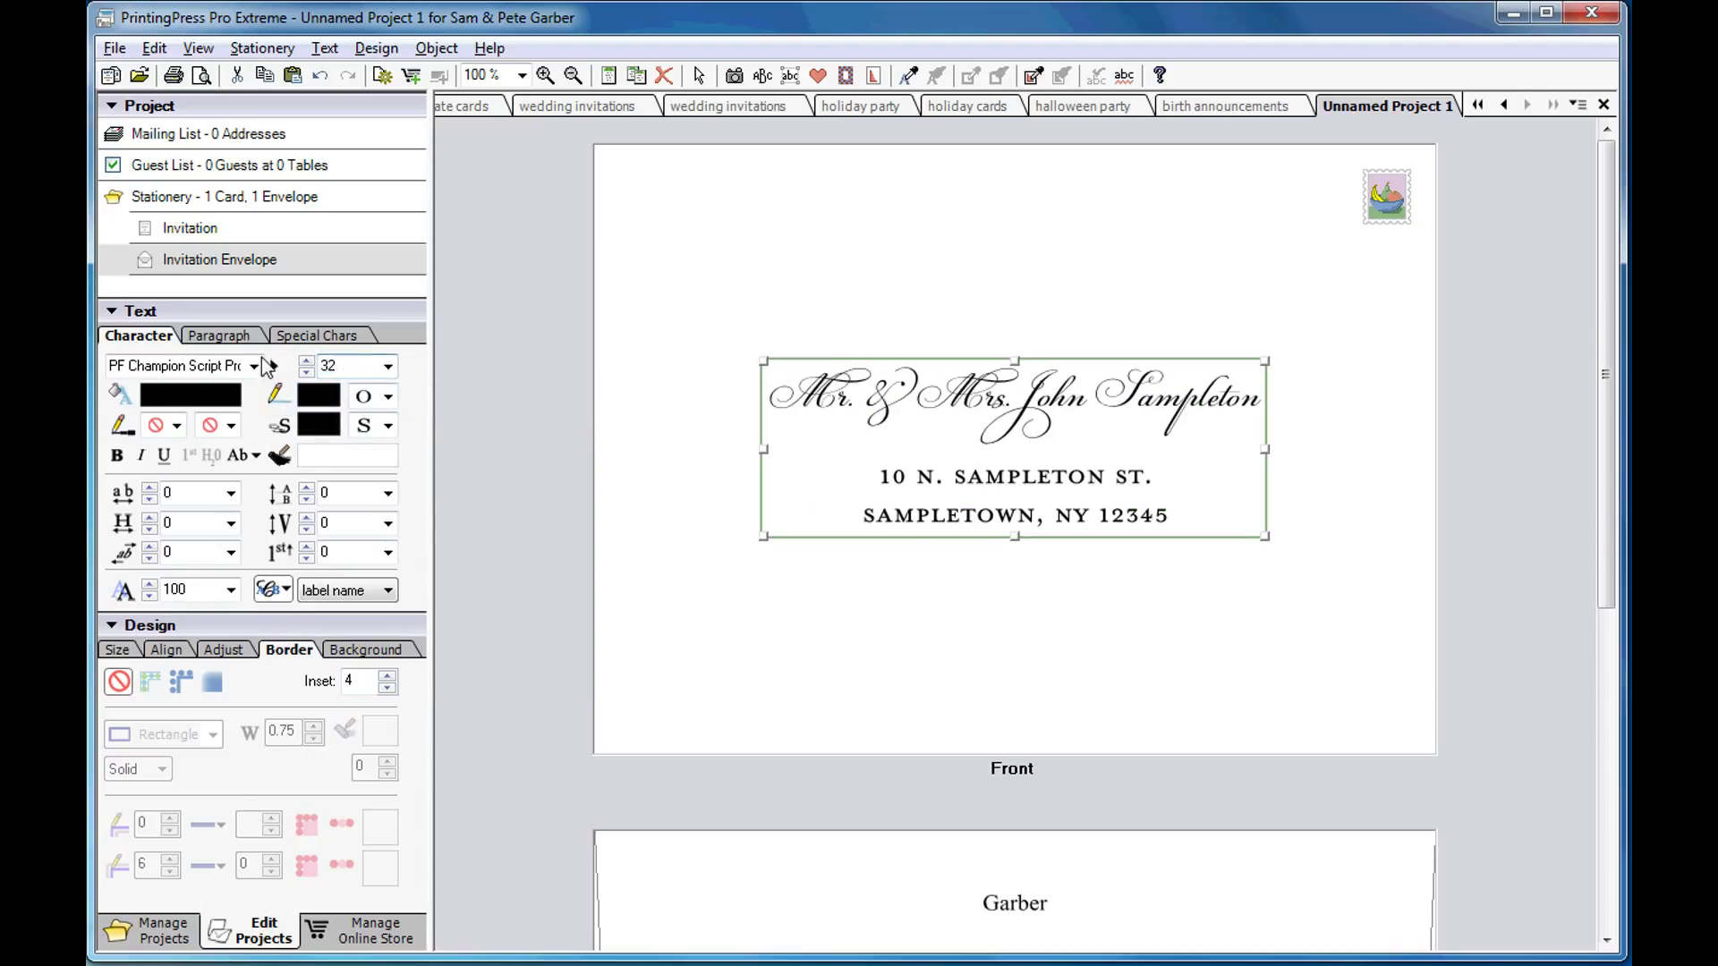
# Give the name line a light blue fill and a light blue 0.25 pt outline
pyautogui.click(154, 396)
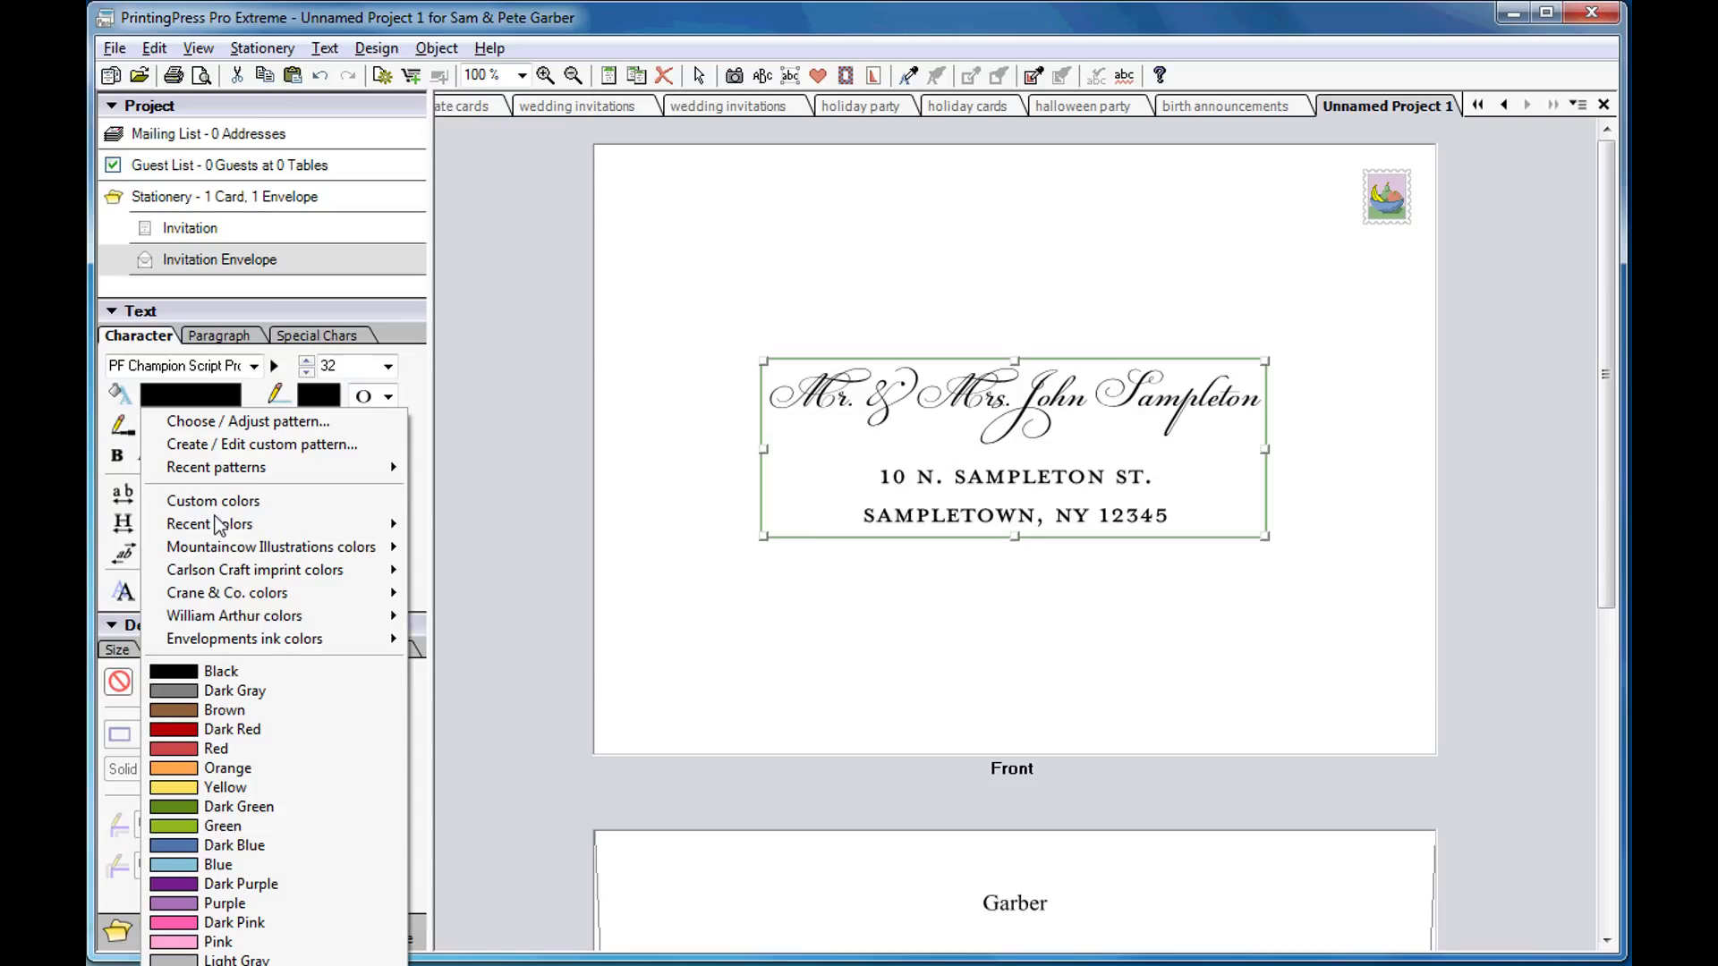
pyautogui.click(288, 868)
pyautogui.click(319, 396)
pyautogui.moveTo(361, 447)
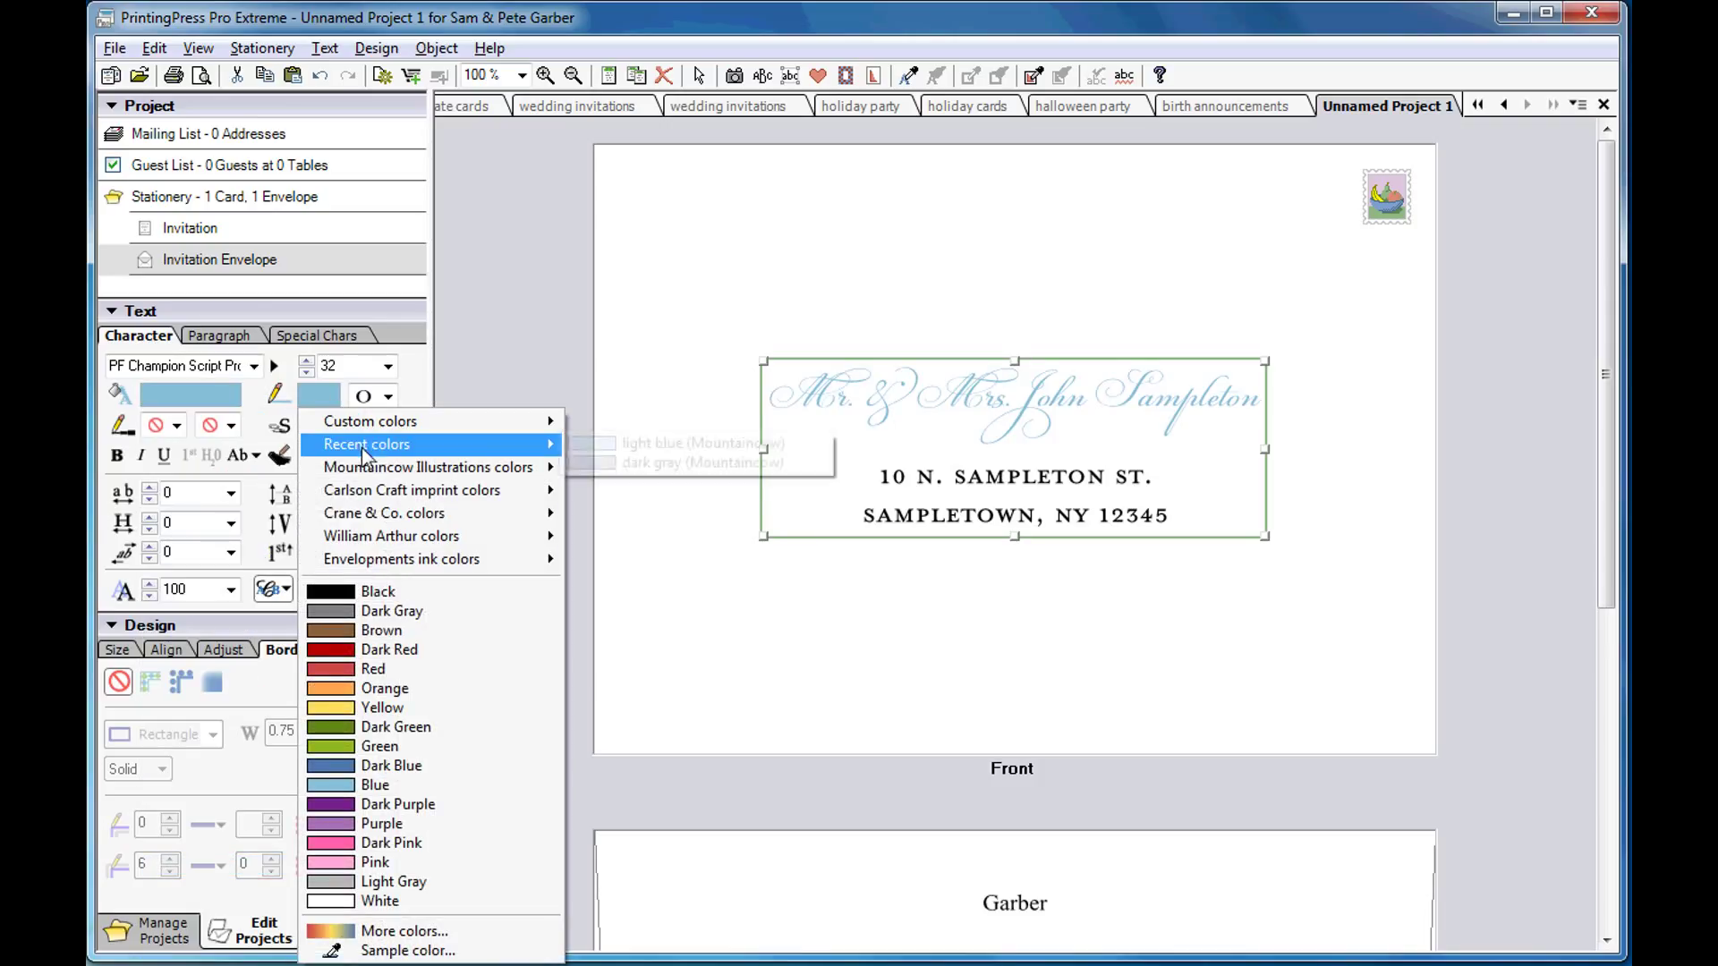
pyautogui.click(631, 452)
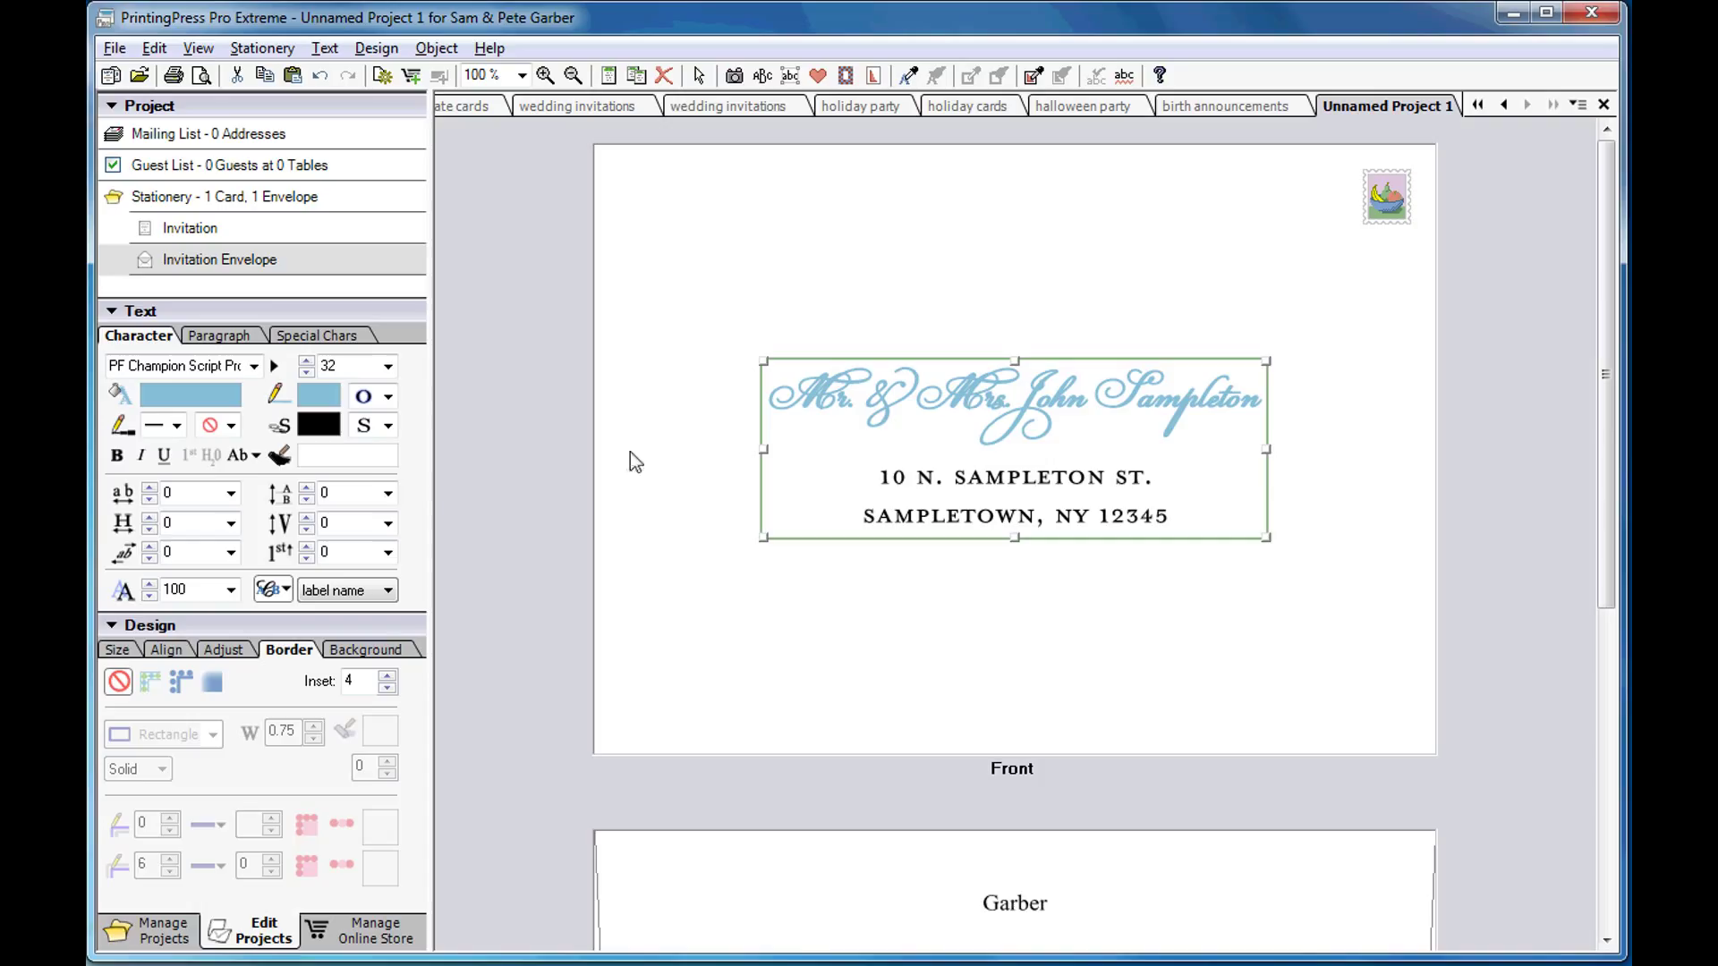
pyautogui.click(177, 426)
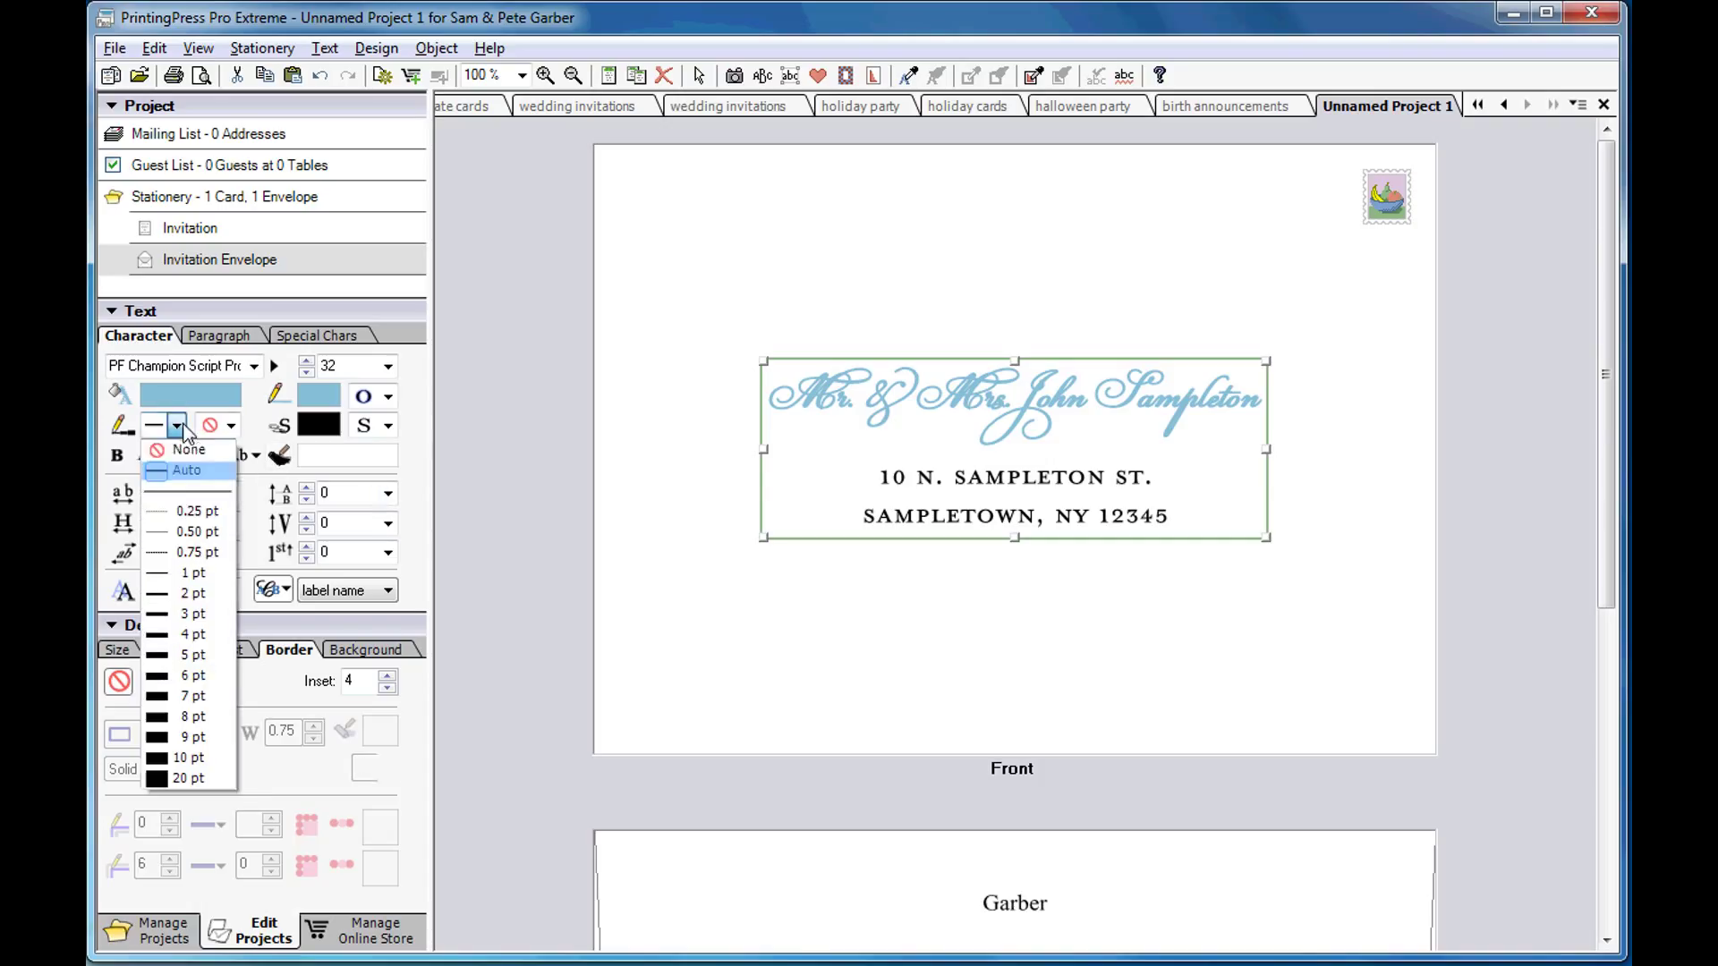
pyautogui.click(180, 511)
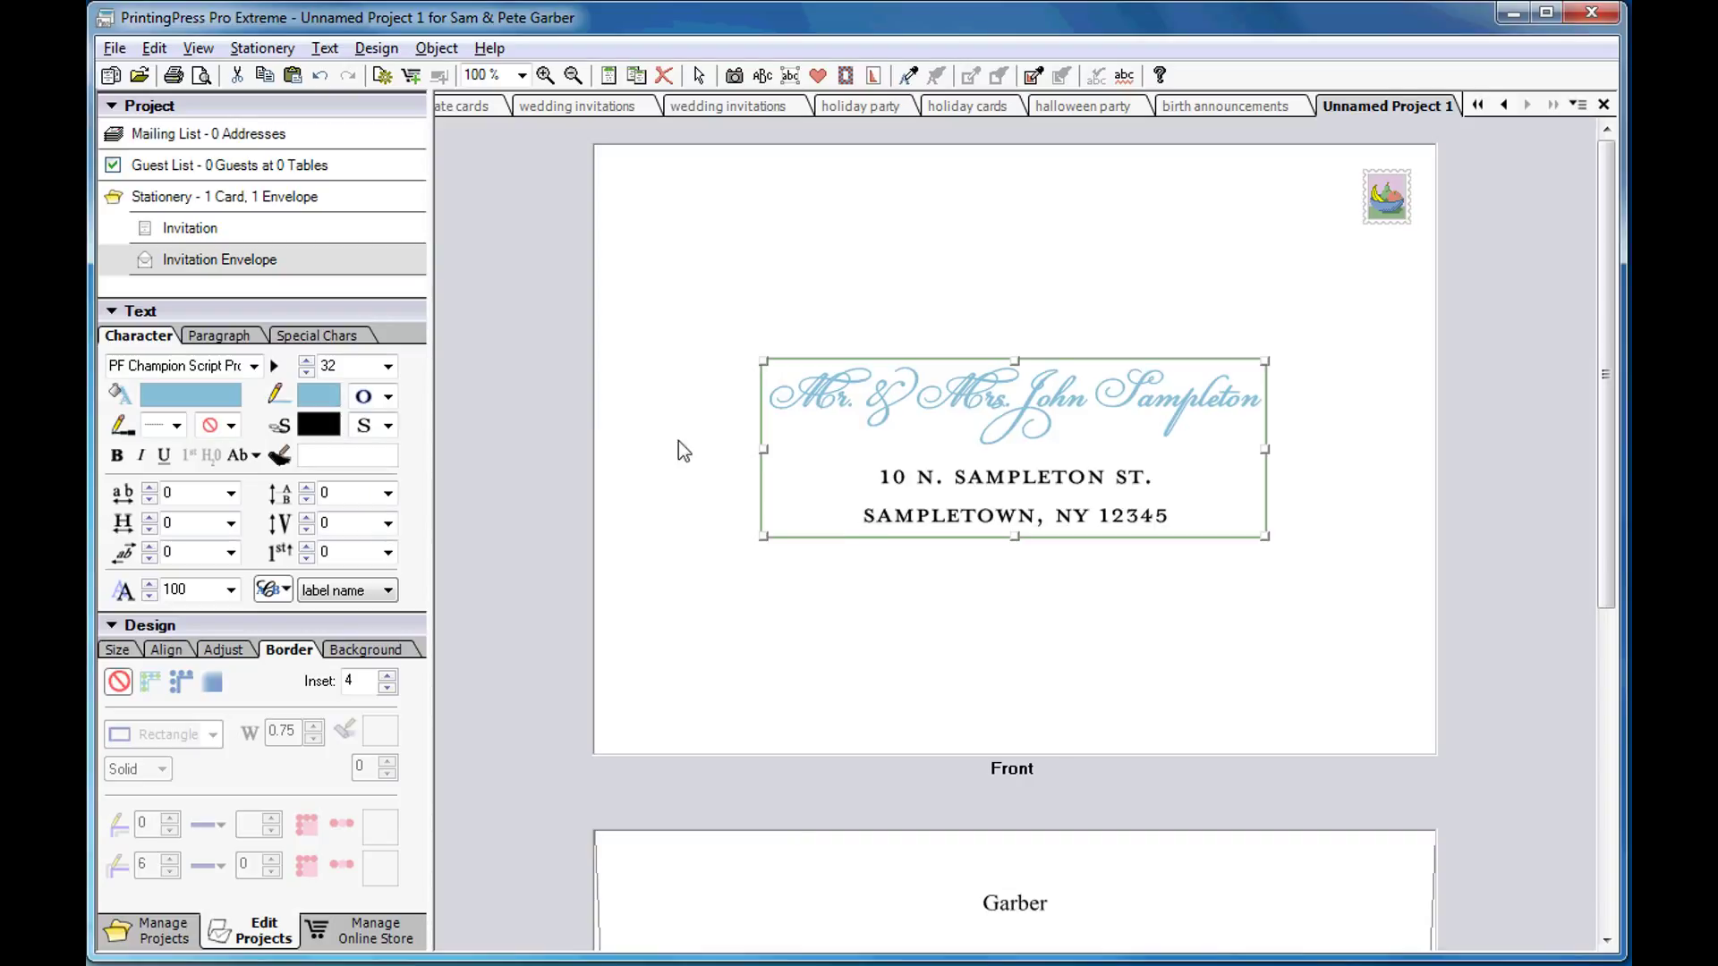
# Apply swash flourish glyphs to the name line and open the Edit Text Box dialog
pyautogui.click(342, 337)
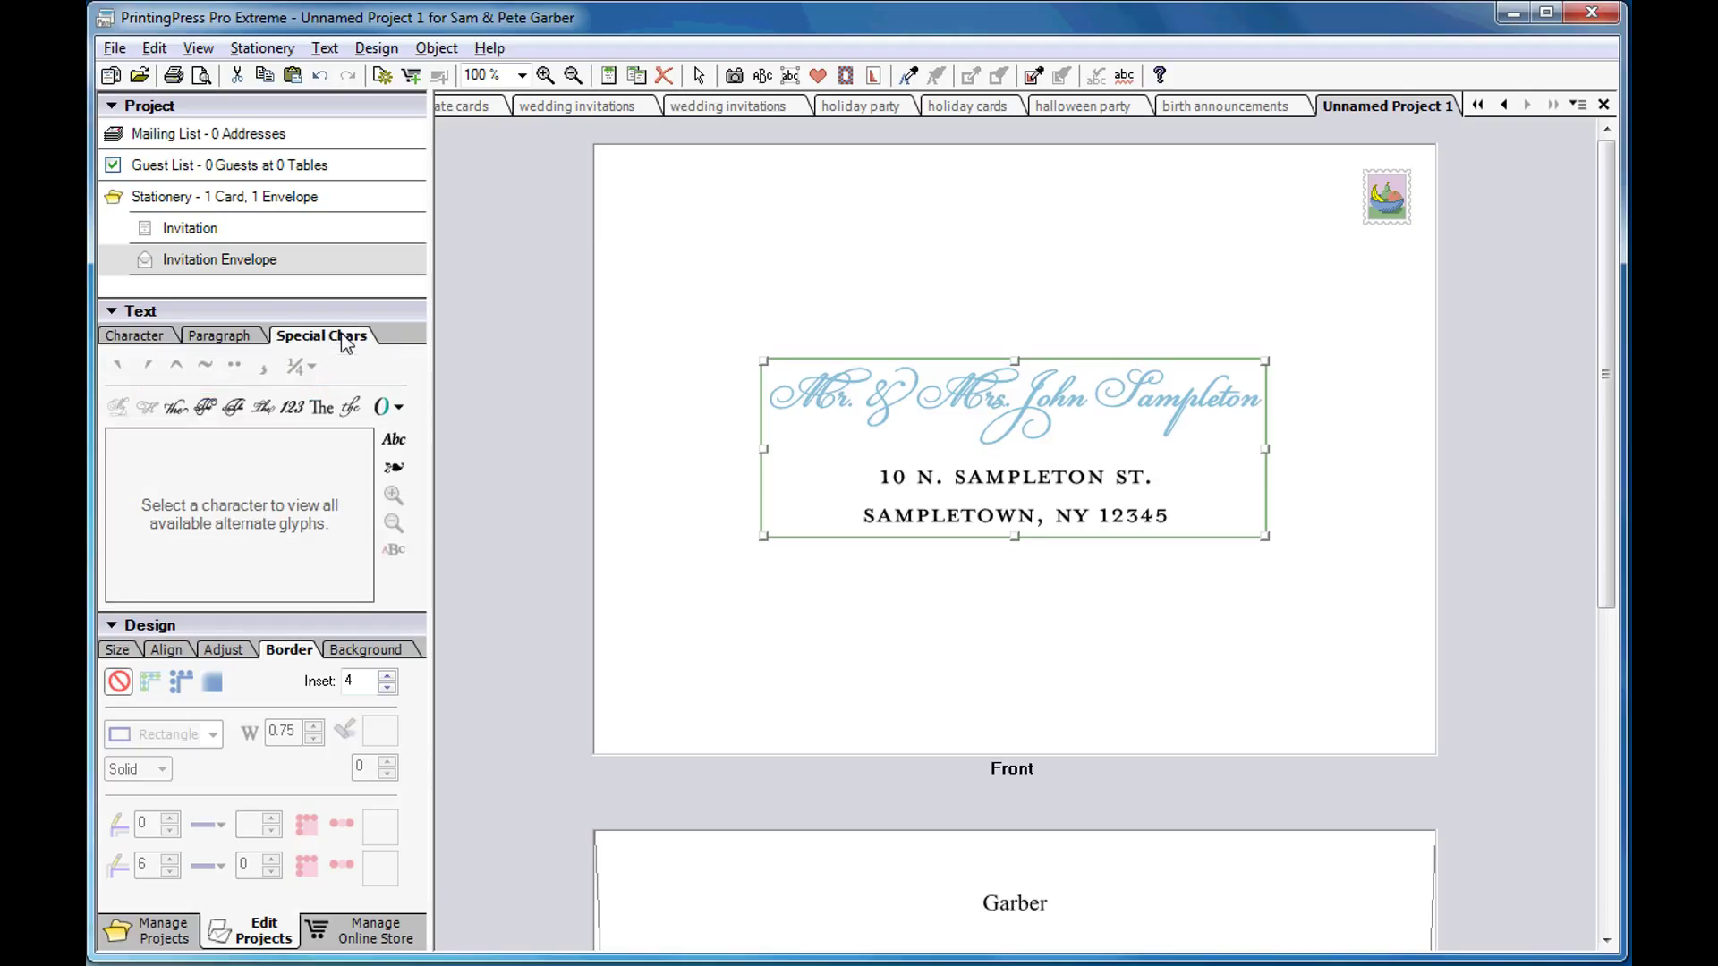
pyautogui.click(205, 408)
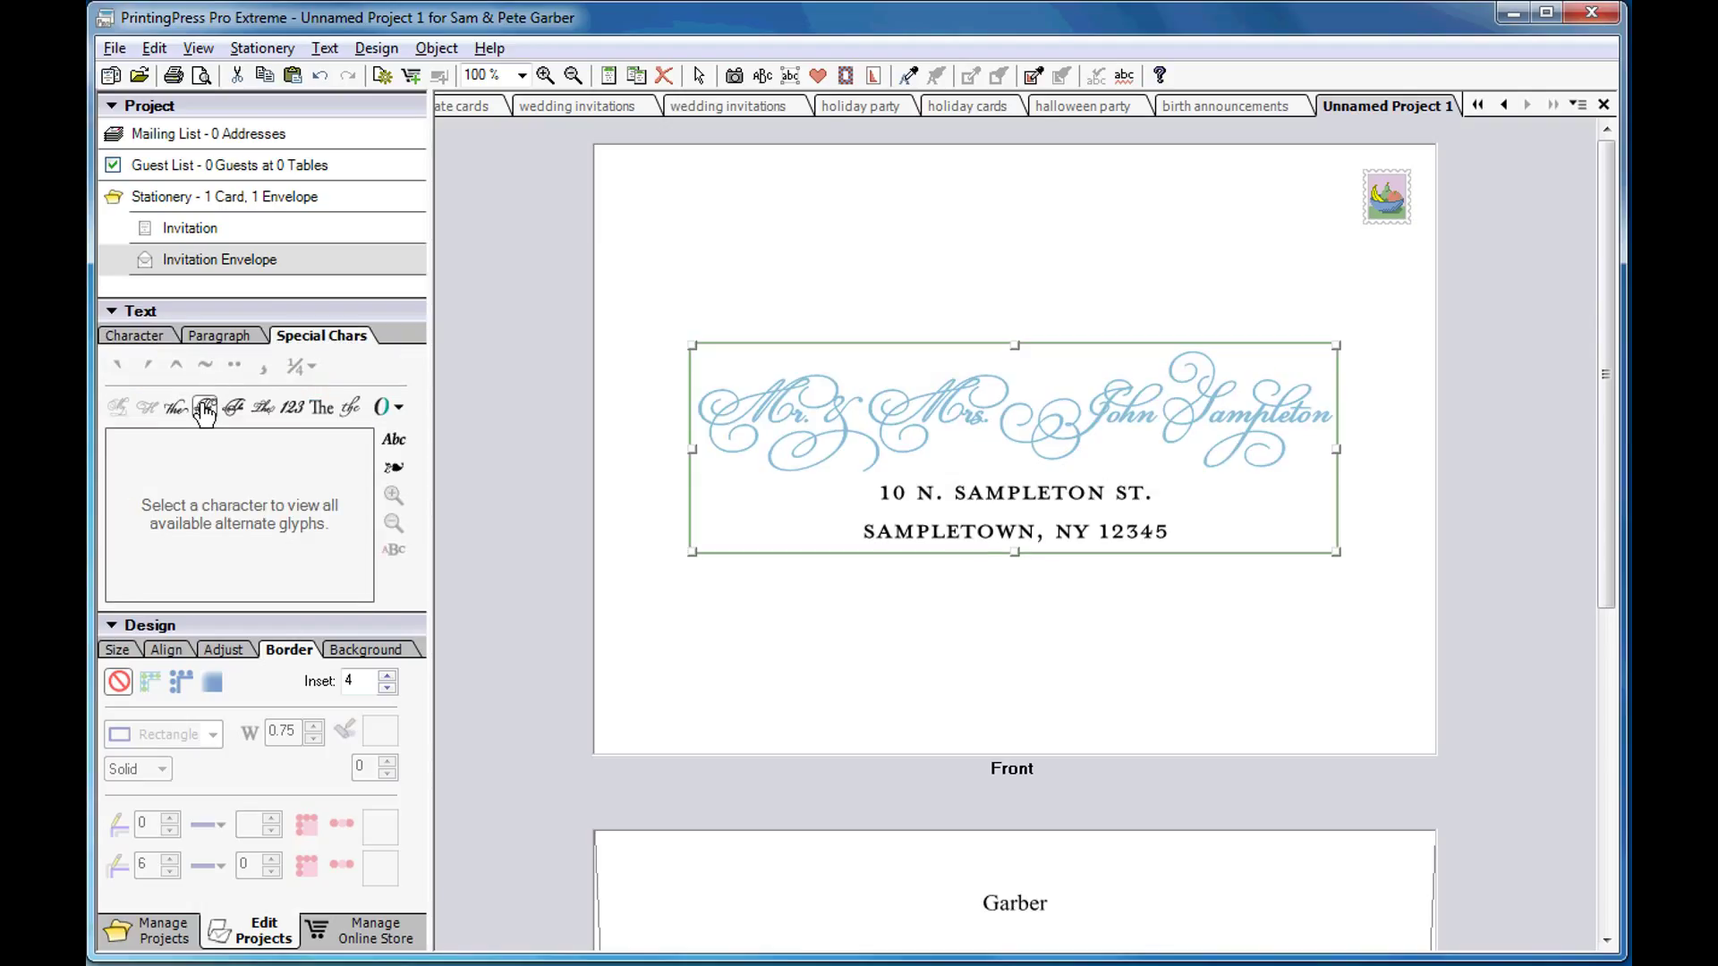
pyautogui.doubleClick(889, 526)
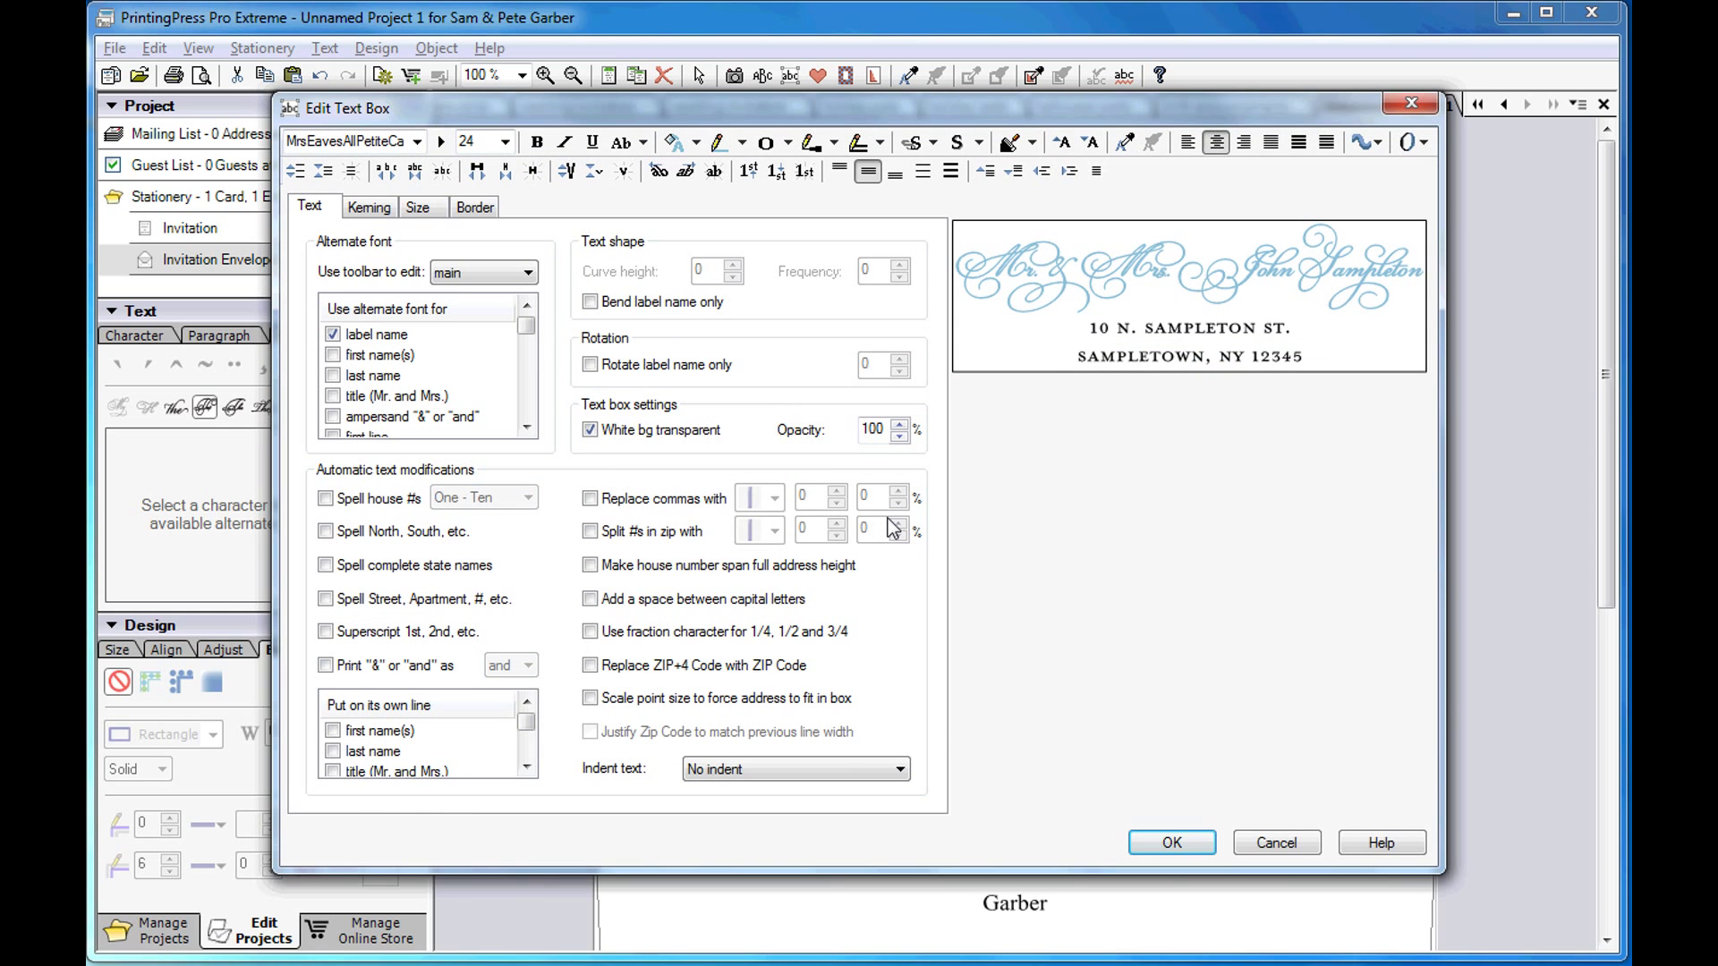
# Spell out North, Street and the full state name in the address
pyautogui.click(362, 531)
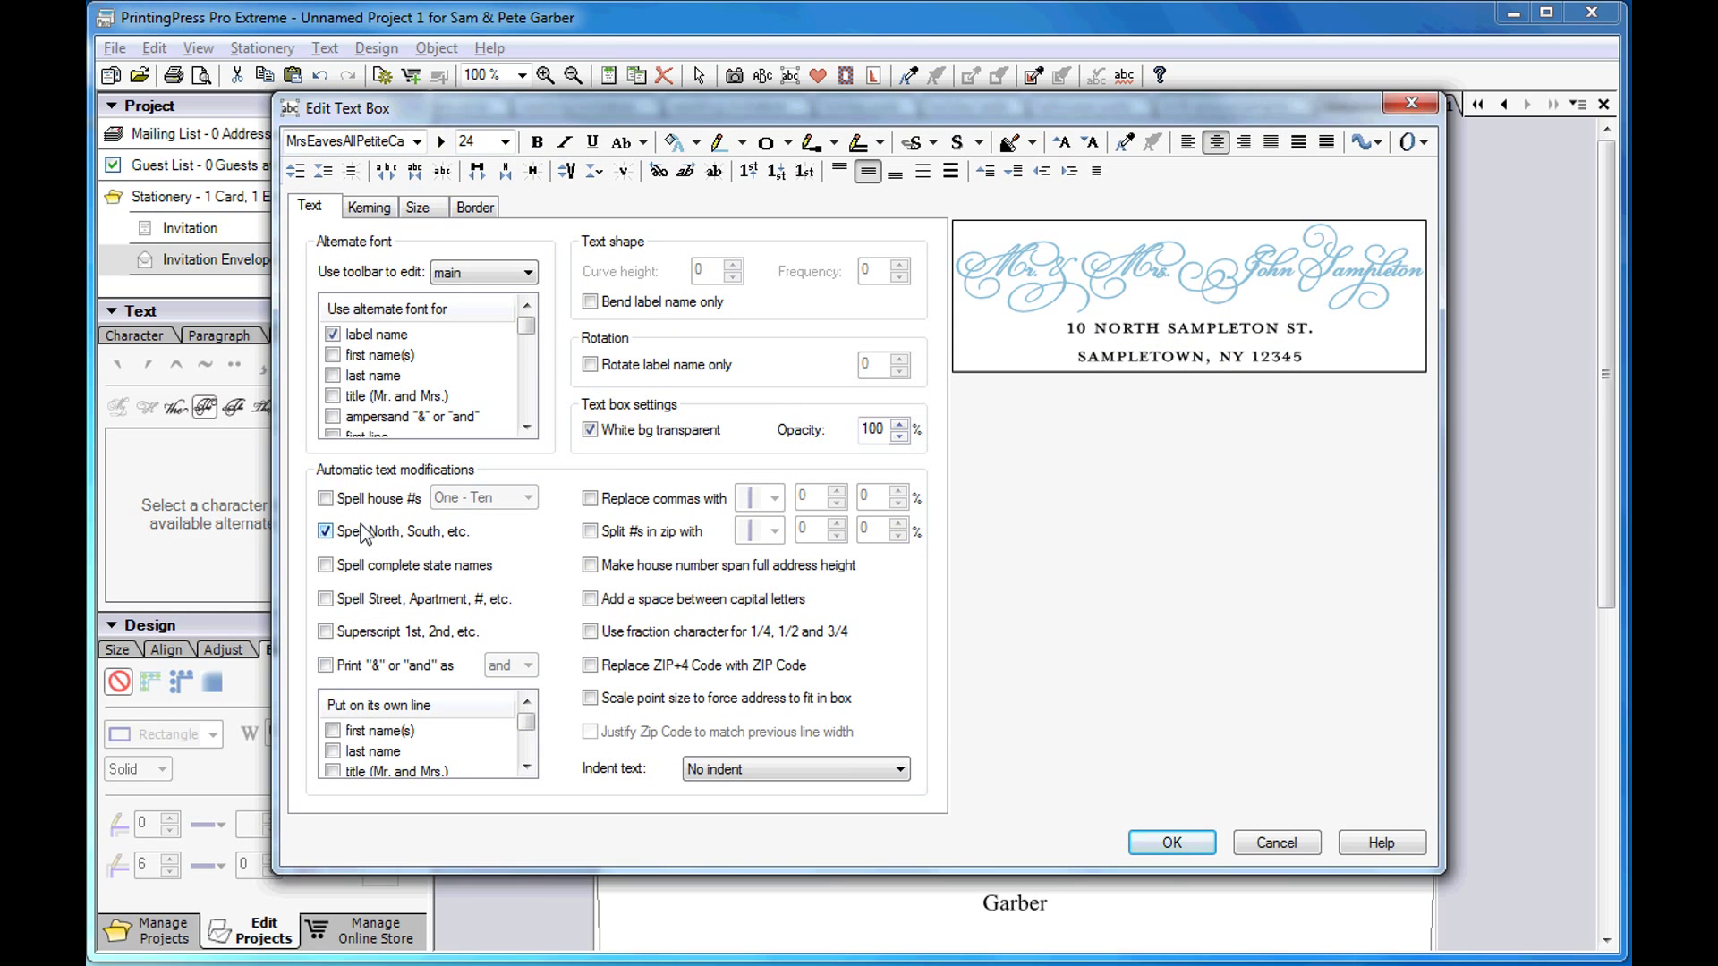
pyautogui.click(341, 572)
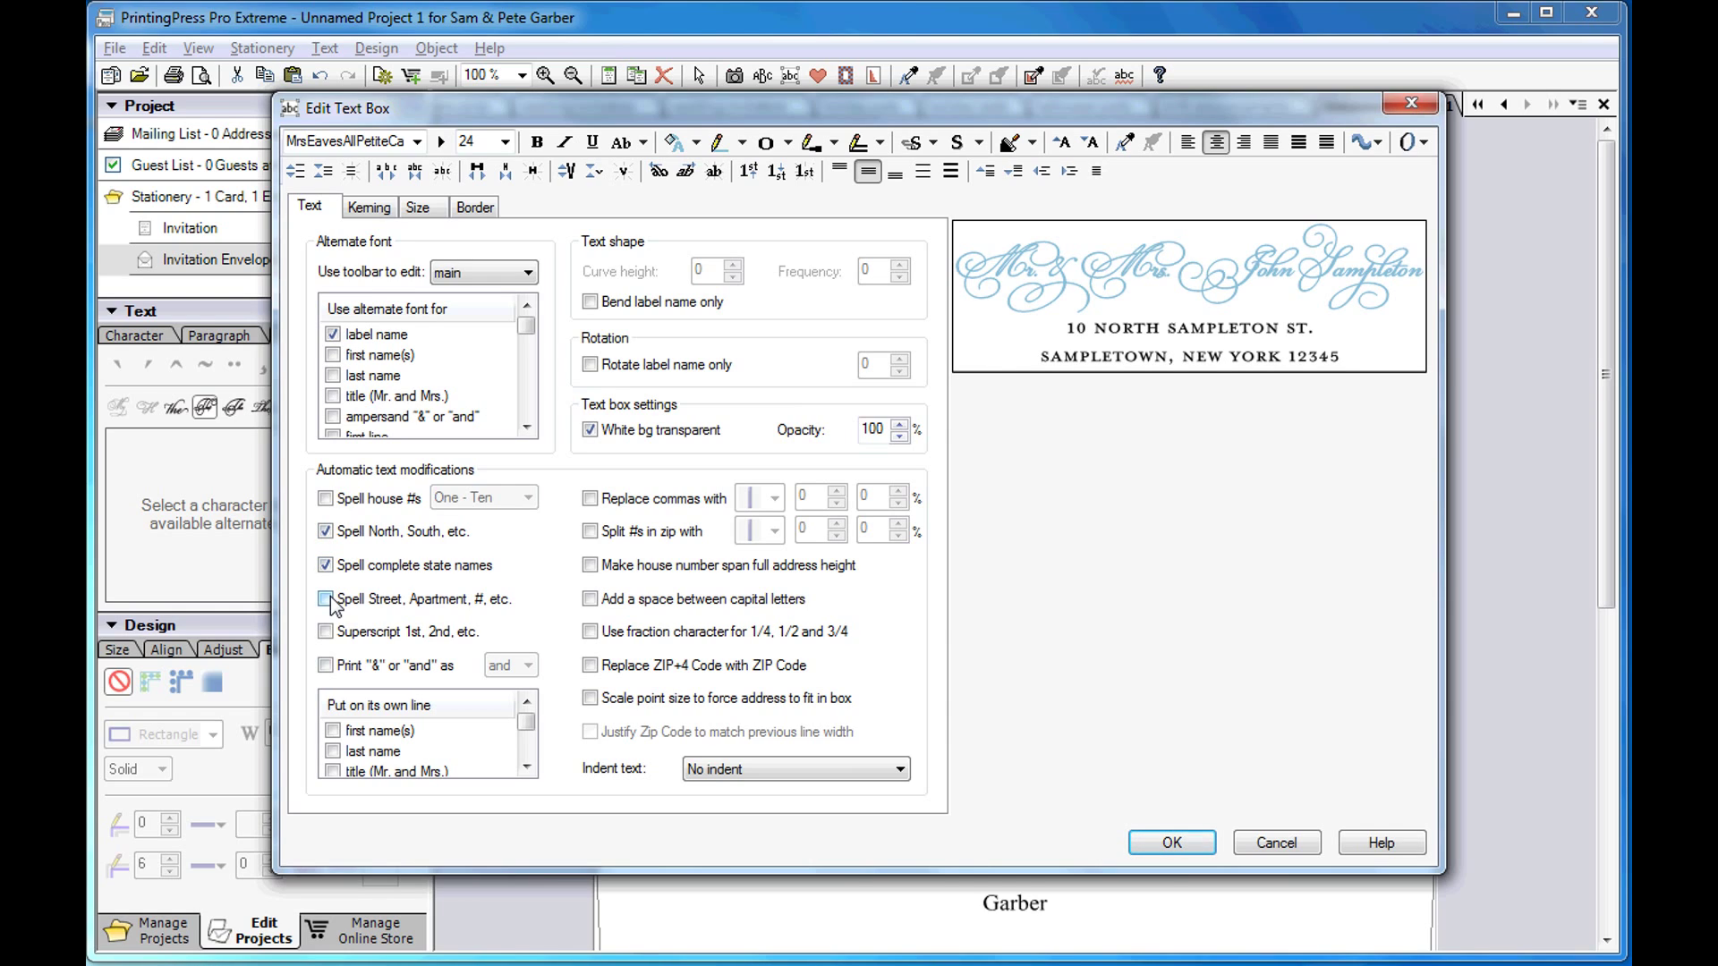
pyautogui.click(327, 600)
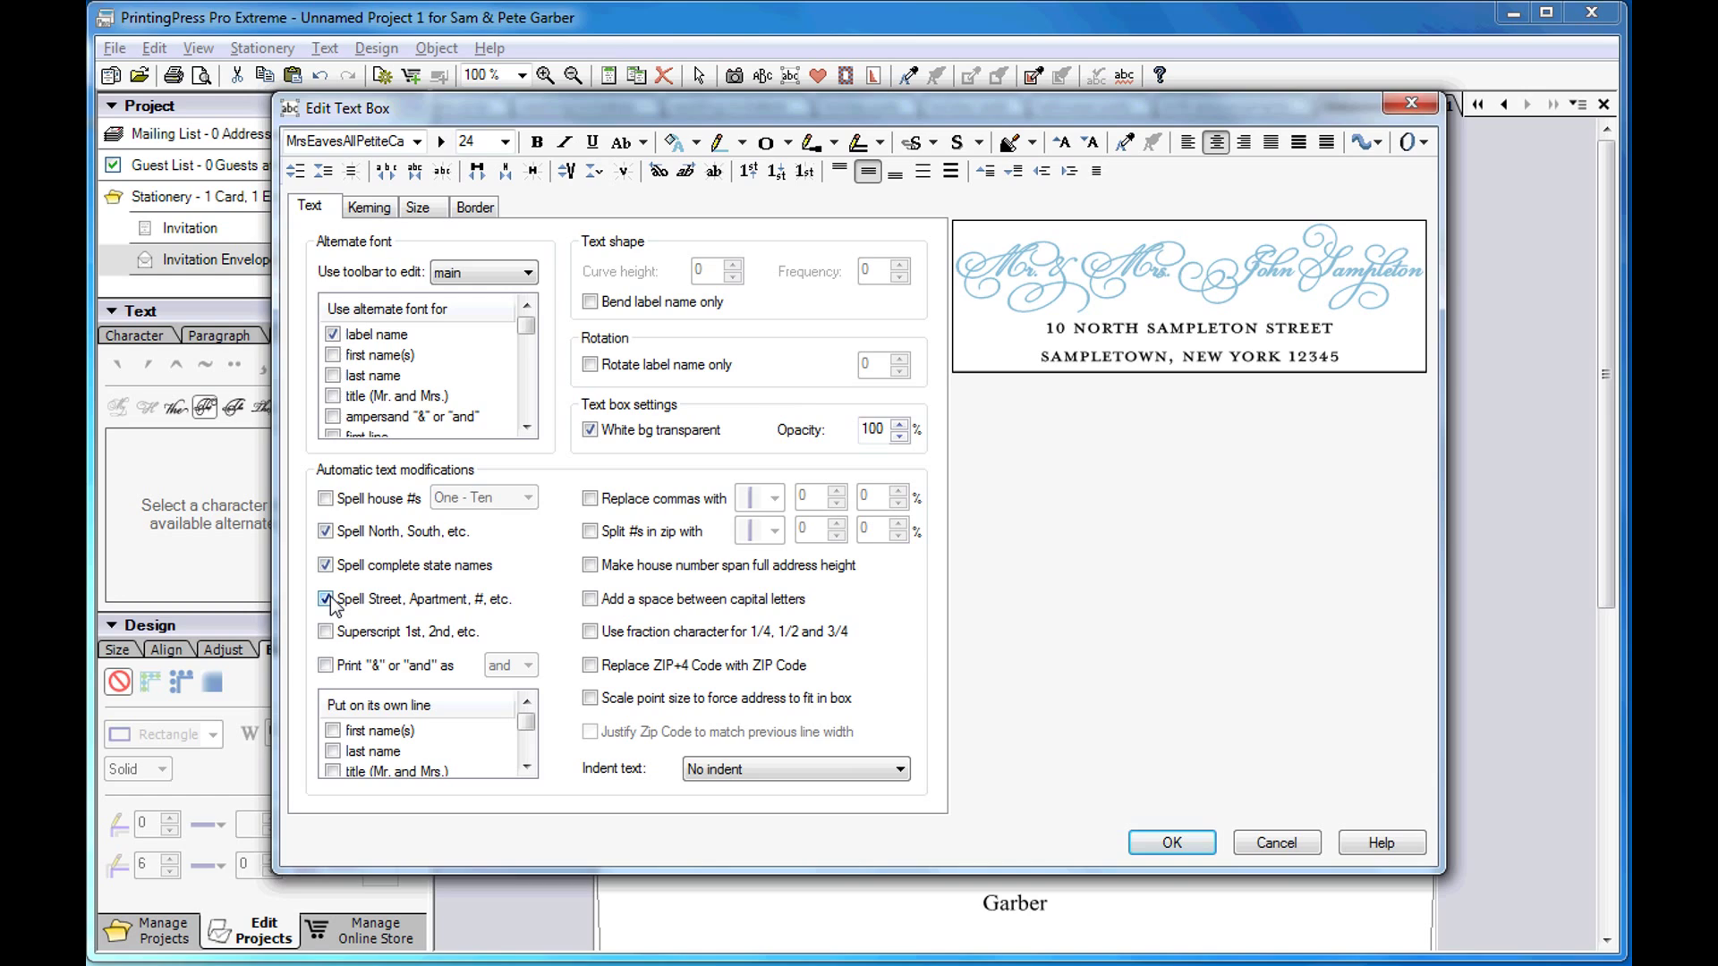
# Put the city and the state each on its own line
pyautogui.click(526, 768)
pyautogui.click(527, 768)
pyautogui.click(527, 768)
pyautogui.click(527, 767)
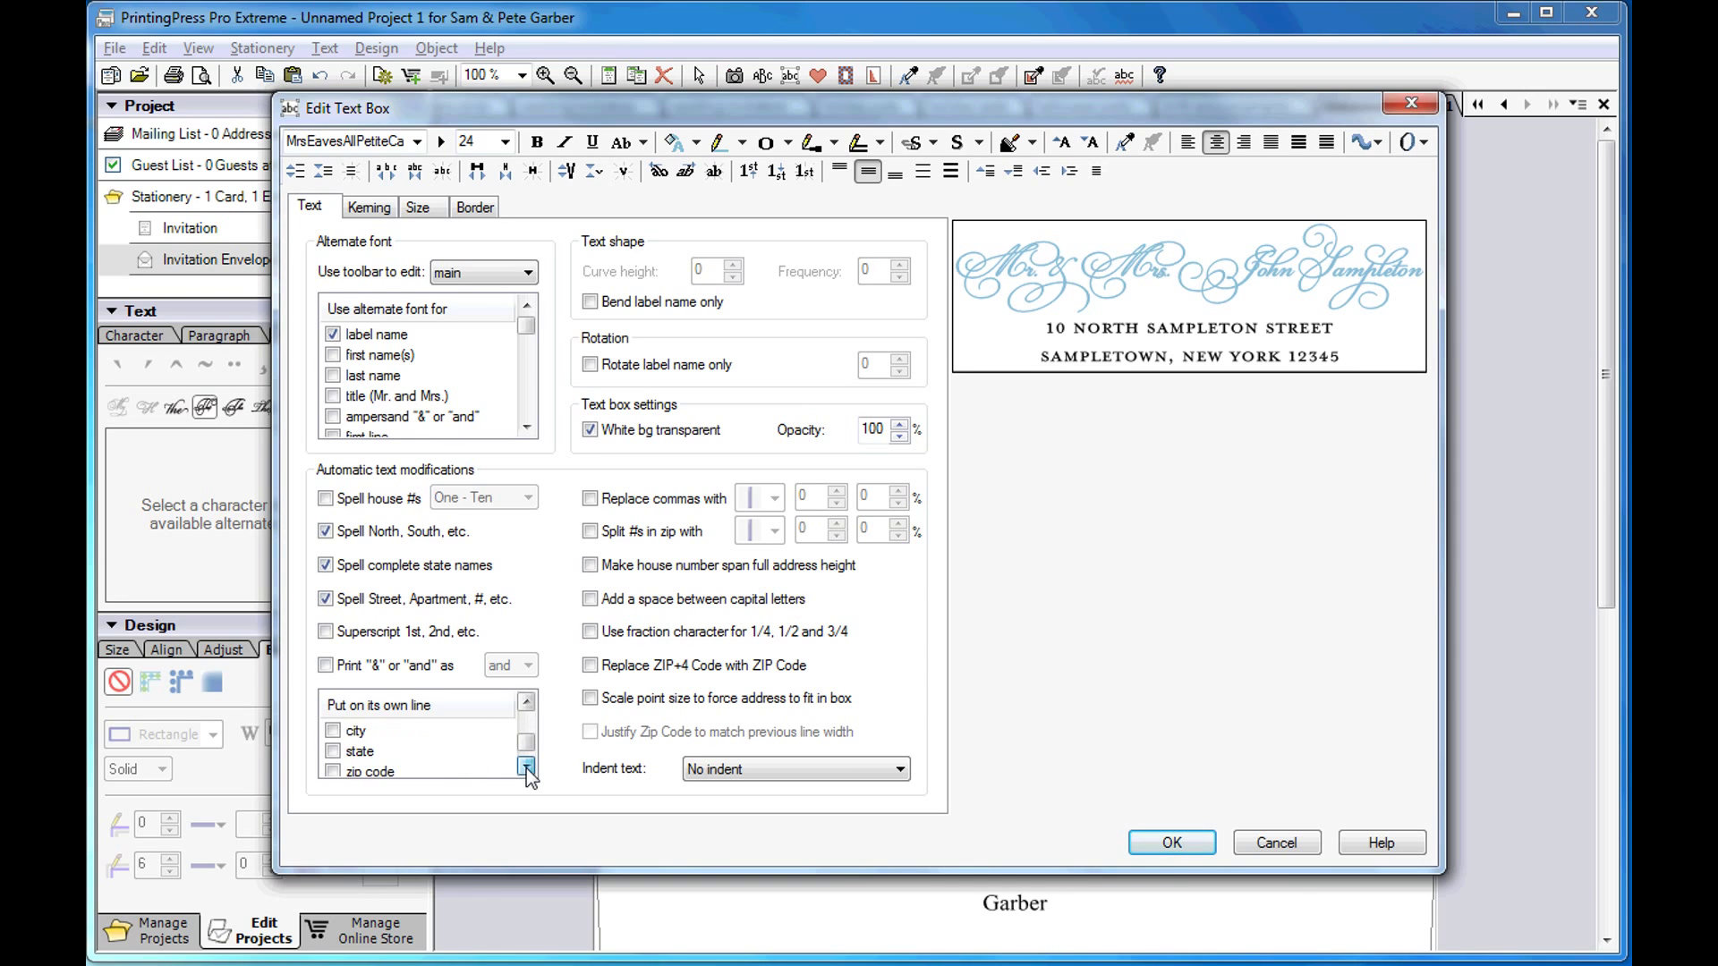
pyautogui.click(334, 731)
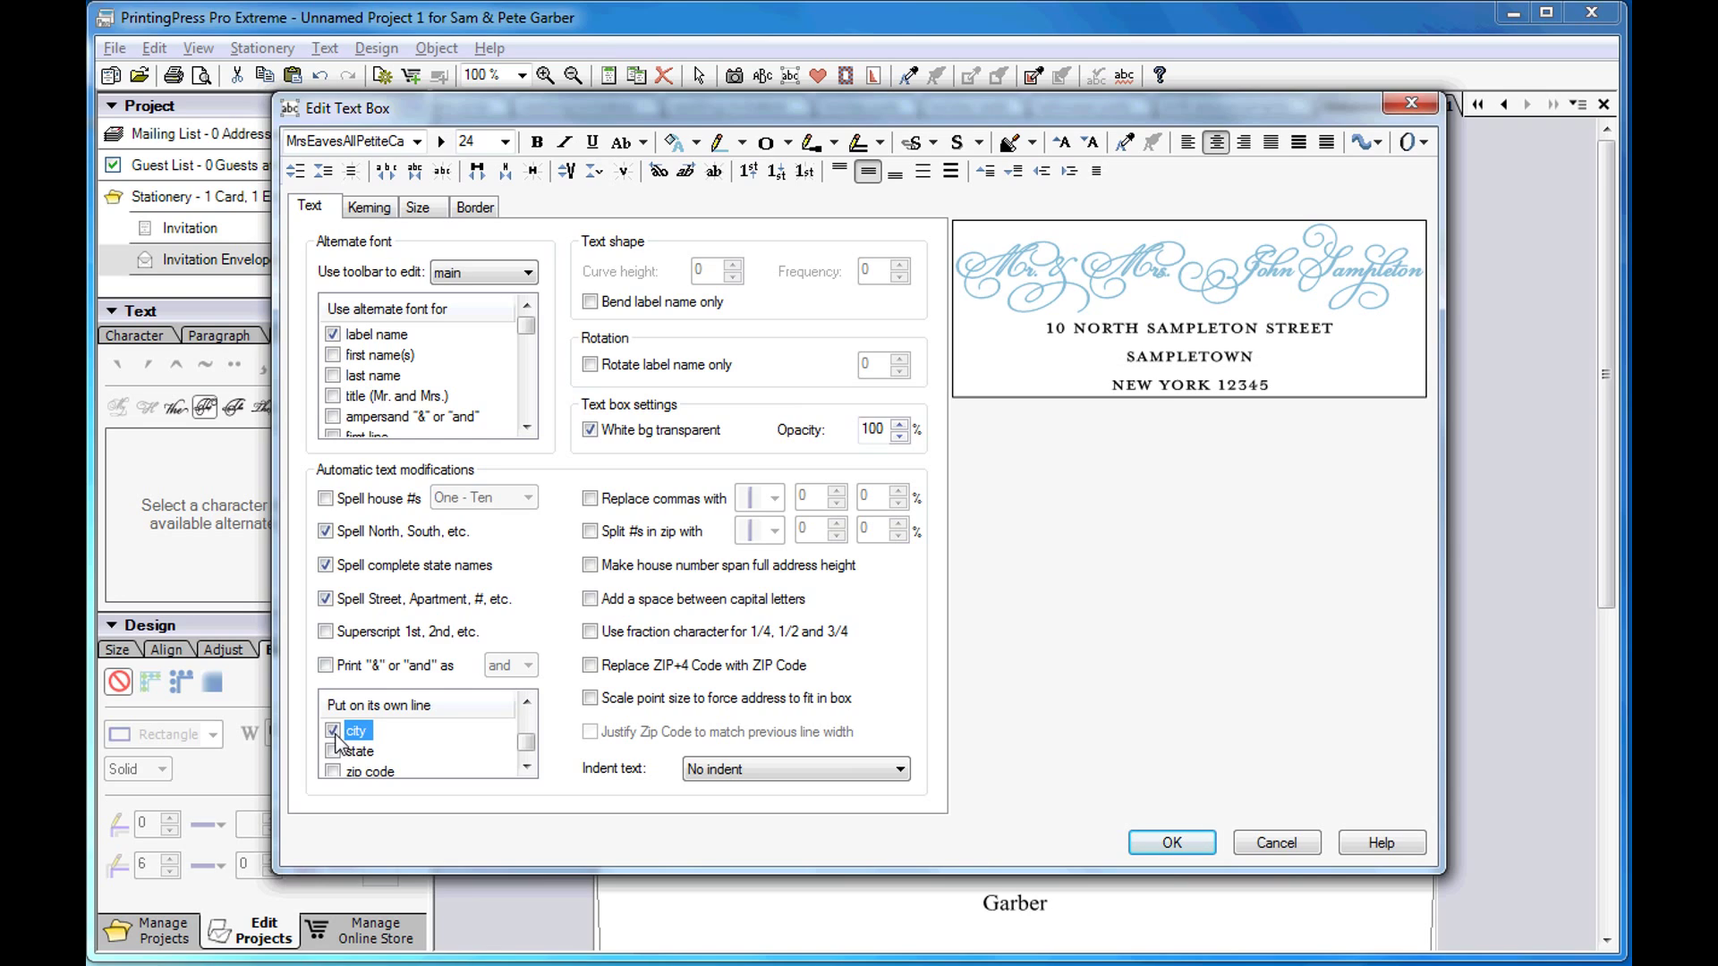
pyautogui.click(333, 752)
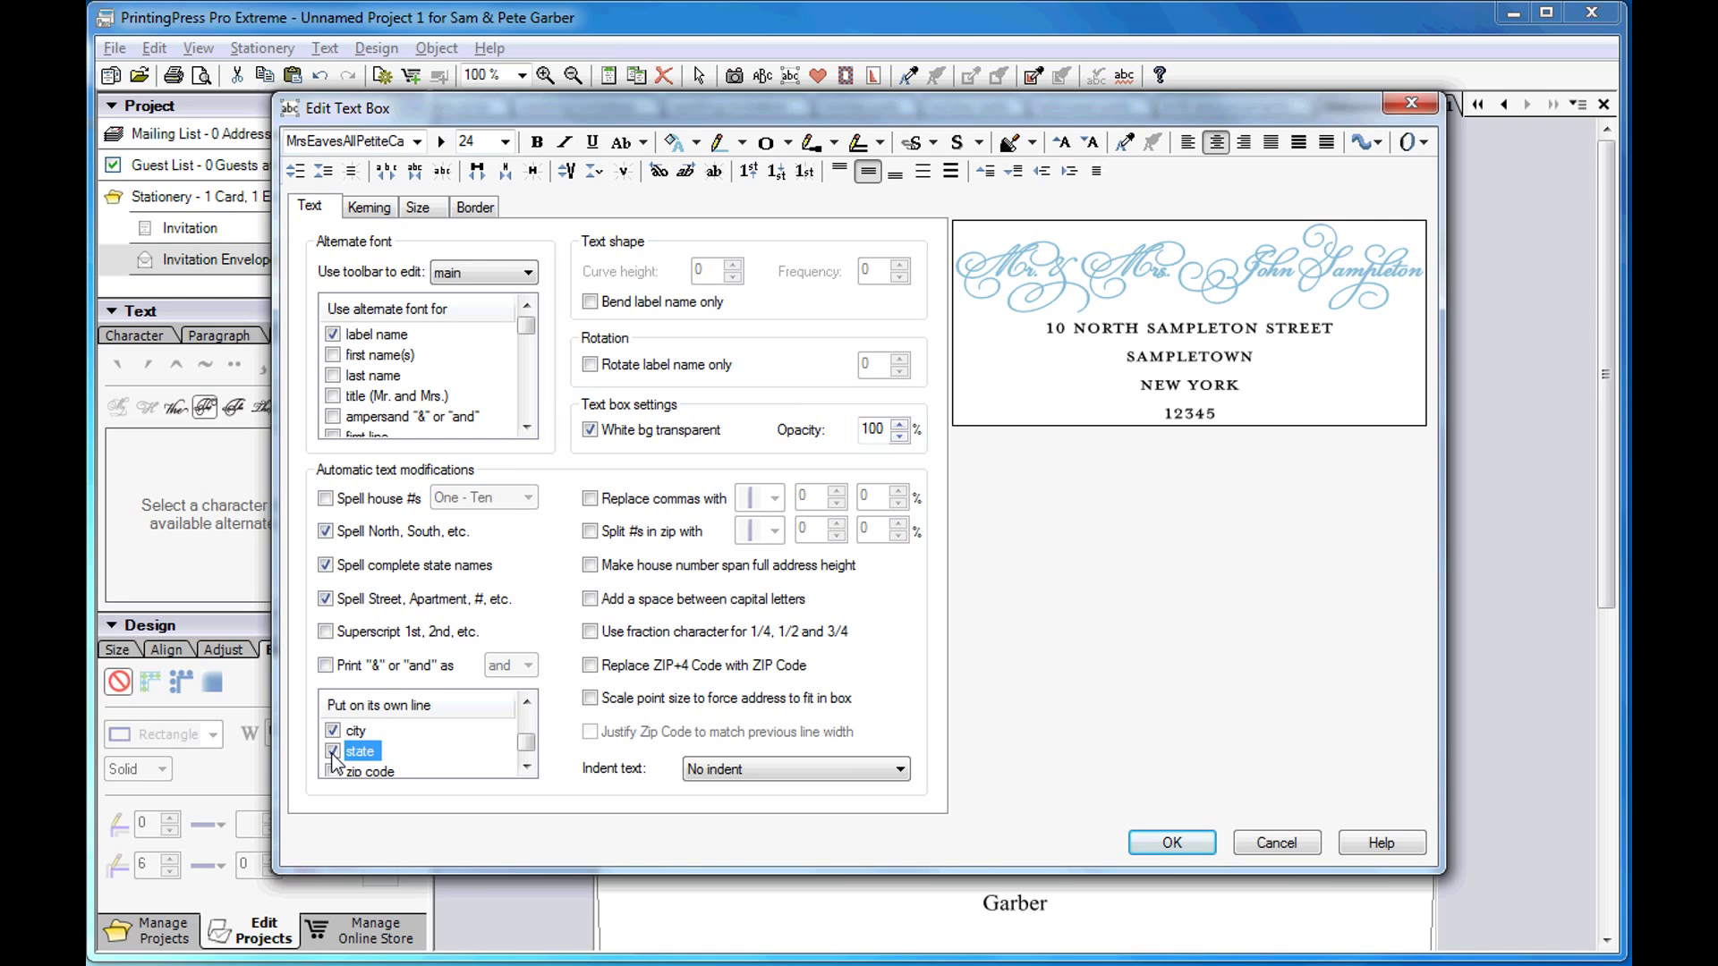
# Give the Sampletown city line 30 pt PF Champion Script with Stylistic Alternates (salt)
pyautogui.click(530, 401)
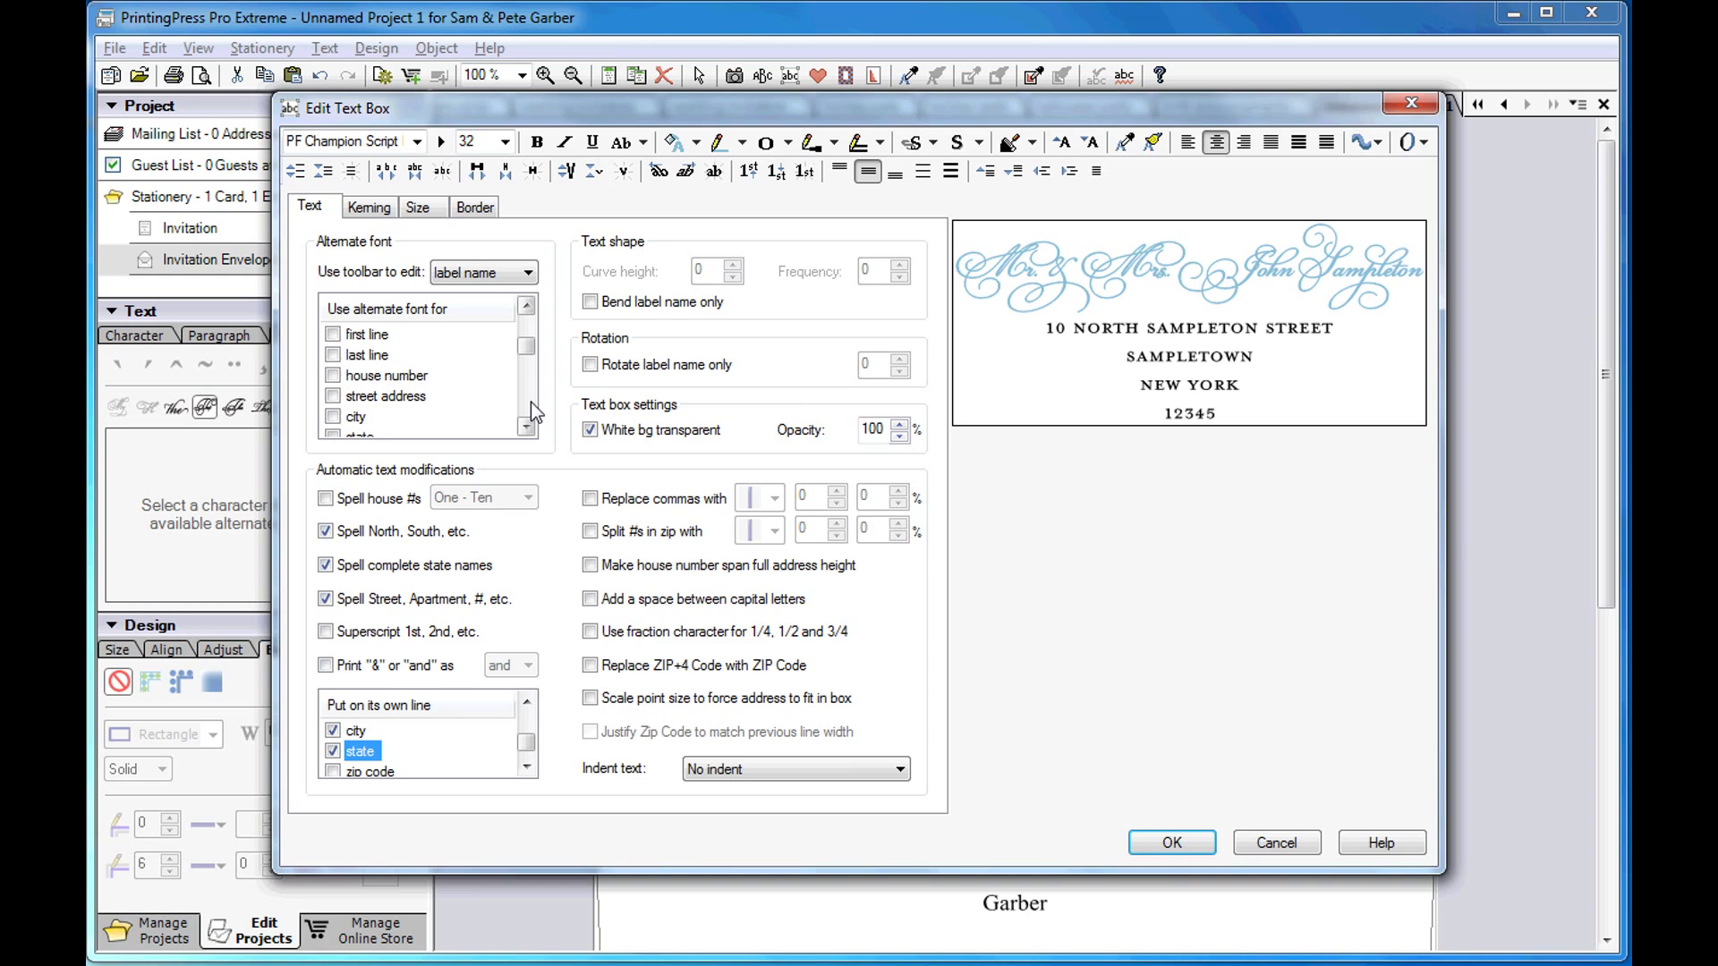
pyautogui.click(325, 417)
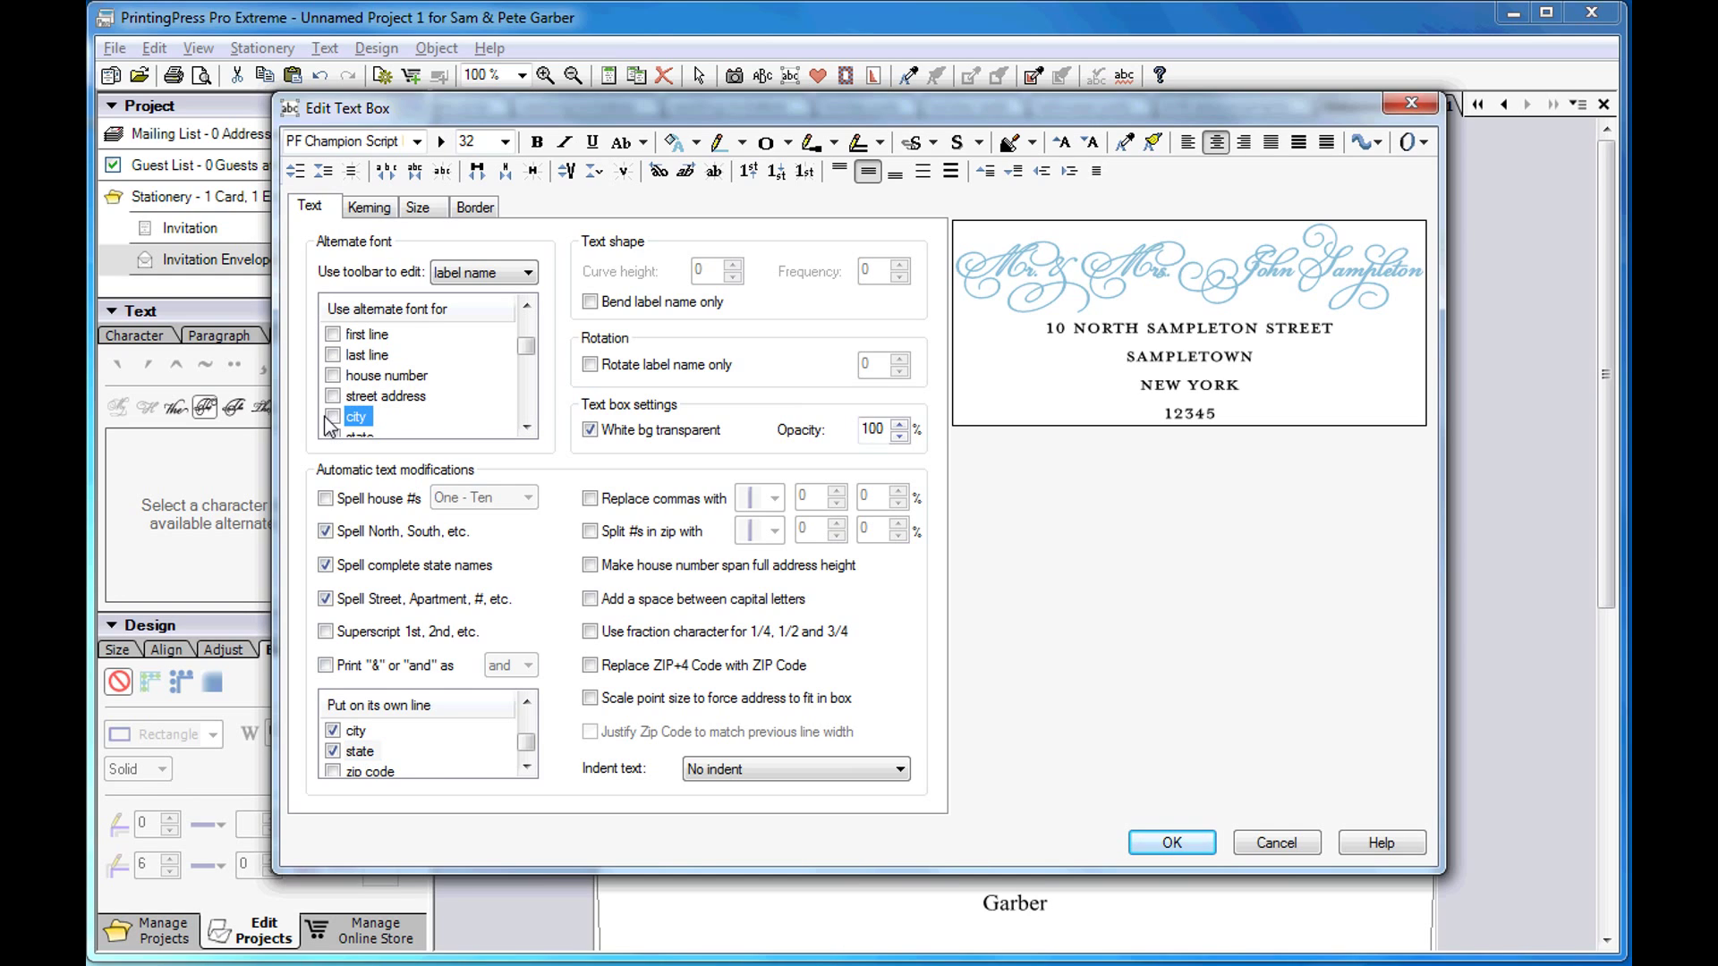
pyautogui.click(331, 418)
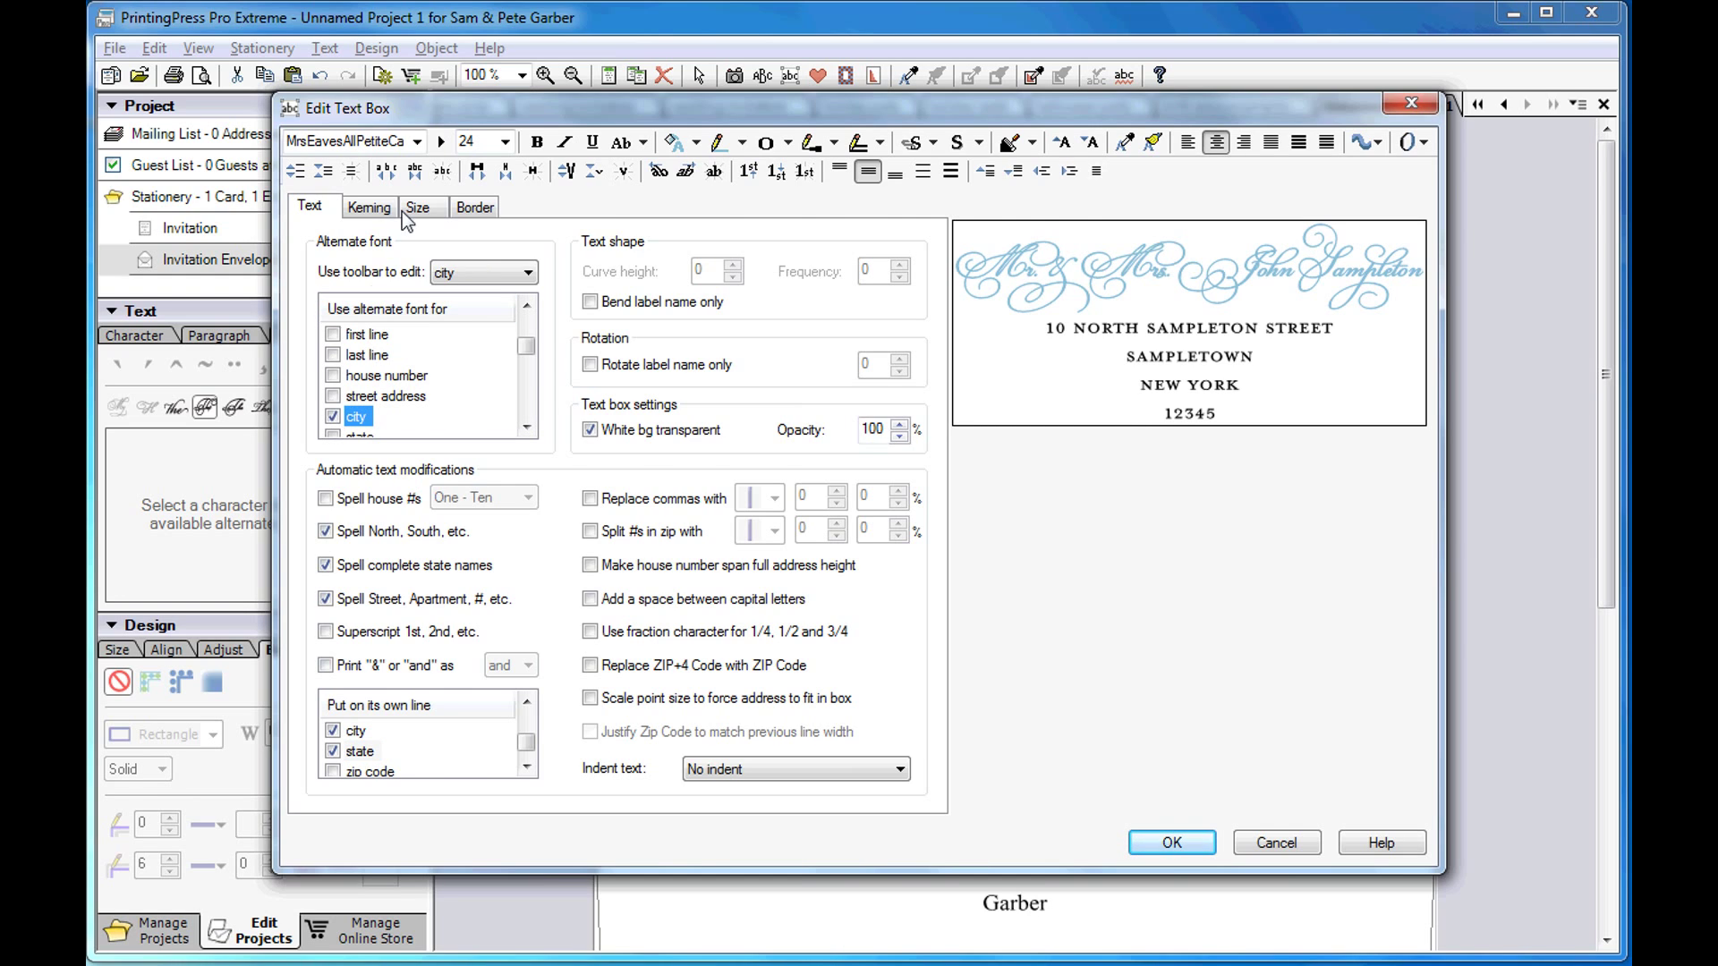
pyautogui.click(441, 141)
pyautogui.click(467, 174)
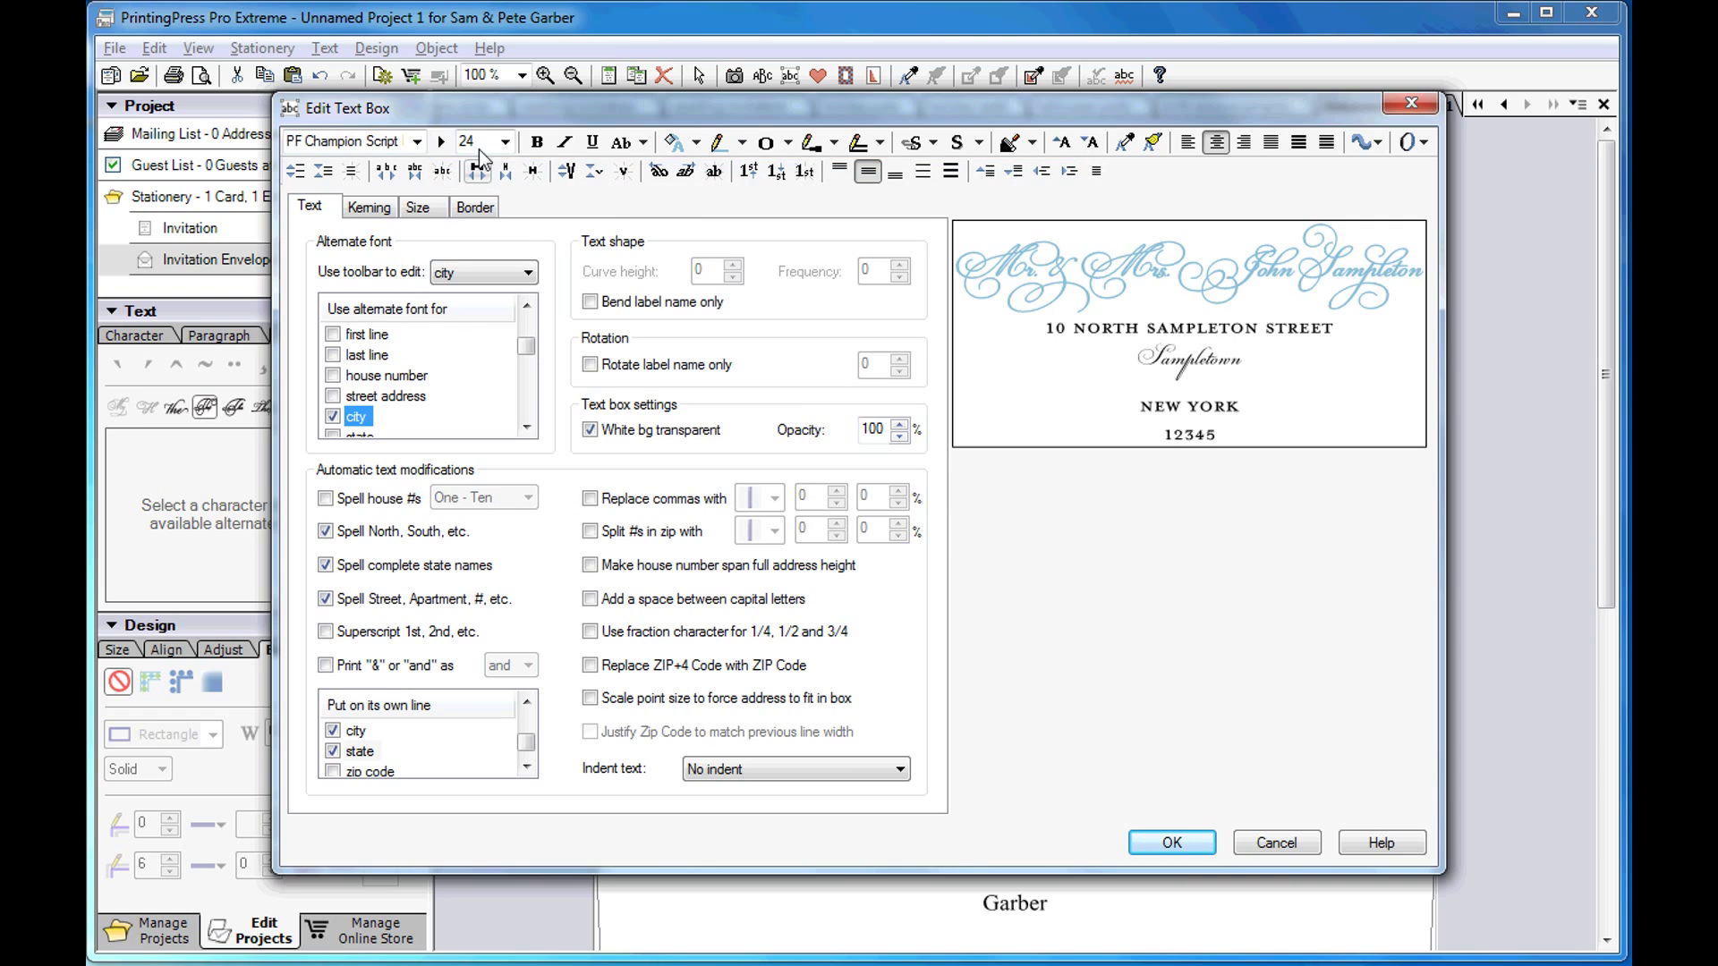
pyautogui.click(480, 141)
pyautogui.write('30')
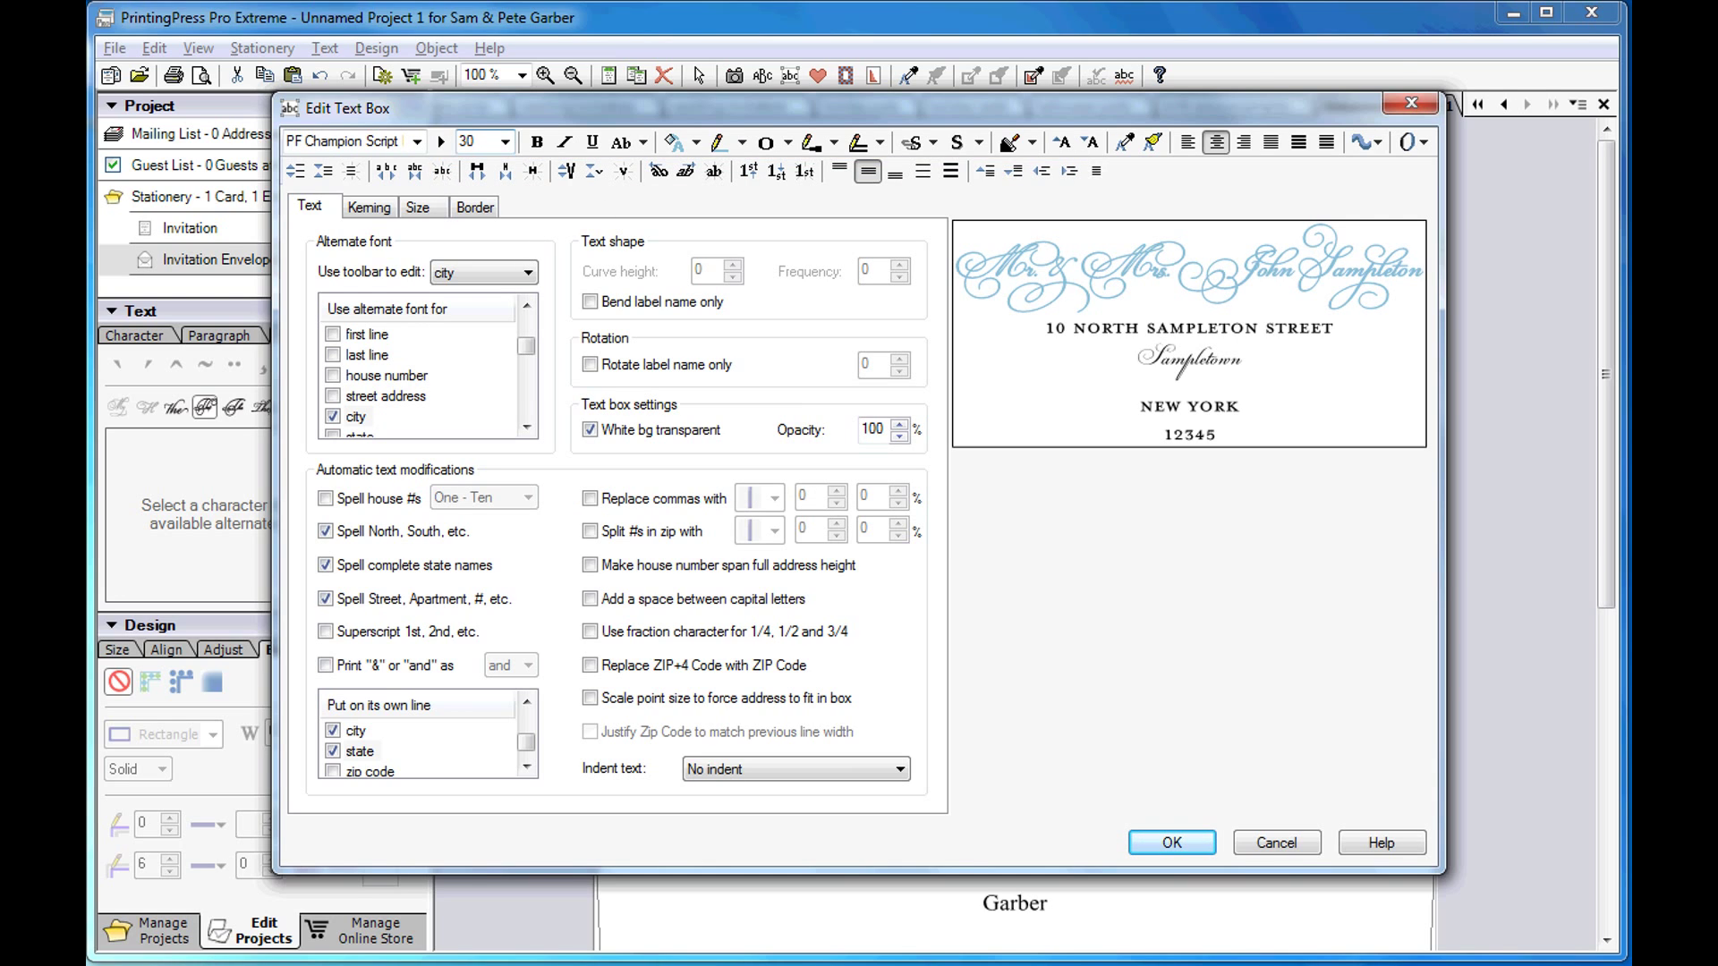
pyautogui.press('Return')
pyautogui.click(1422, 143)
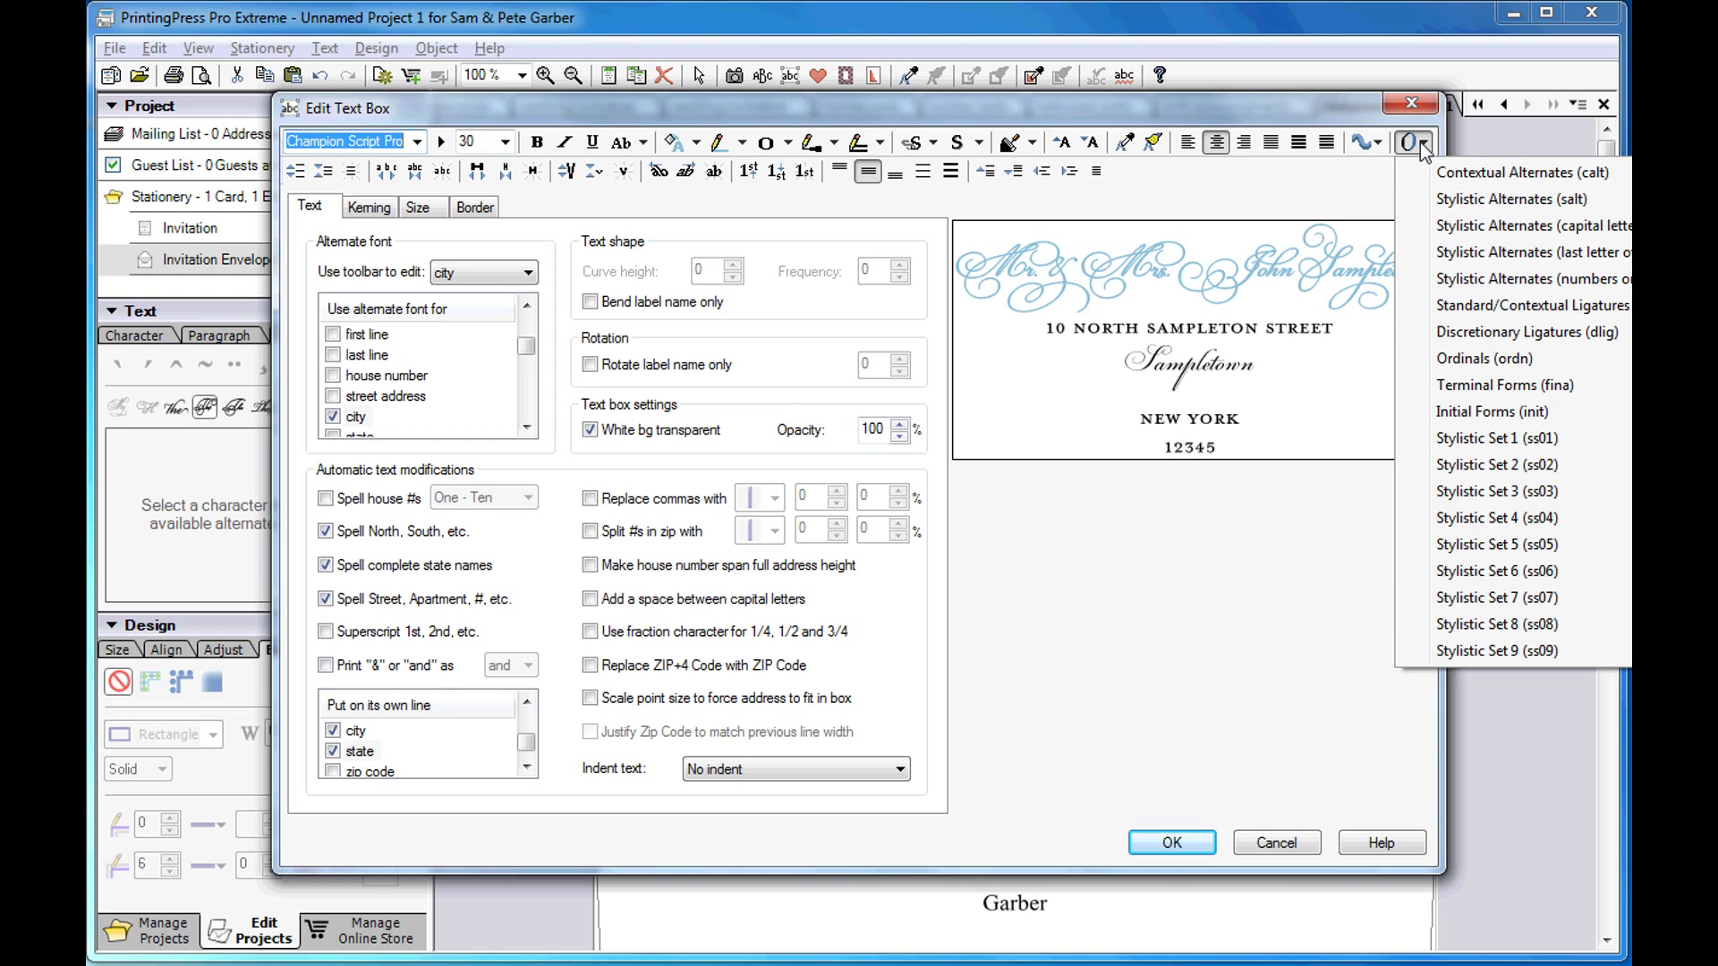
pyautogui.click(1458, 198)
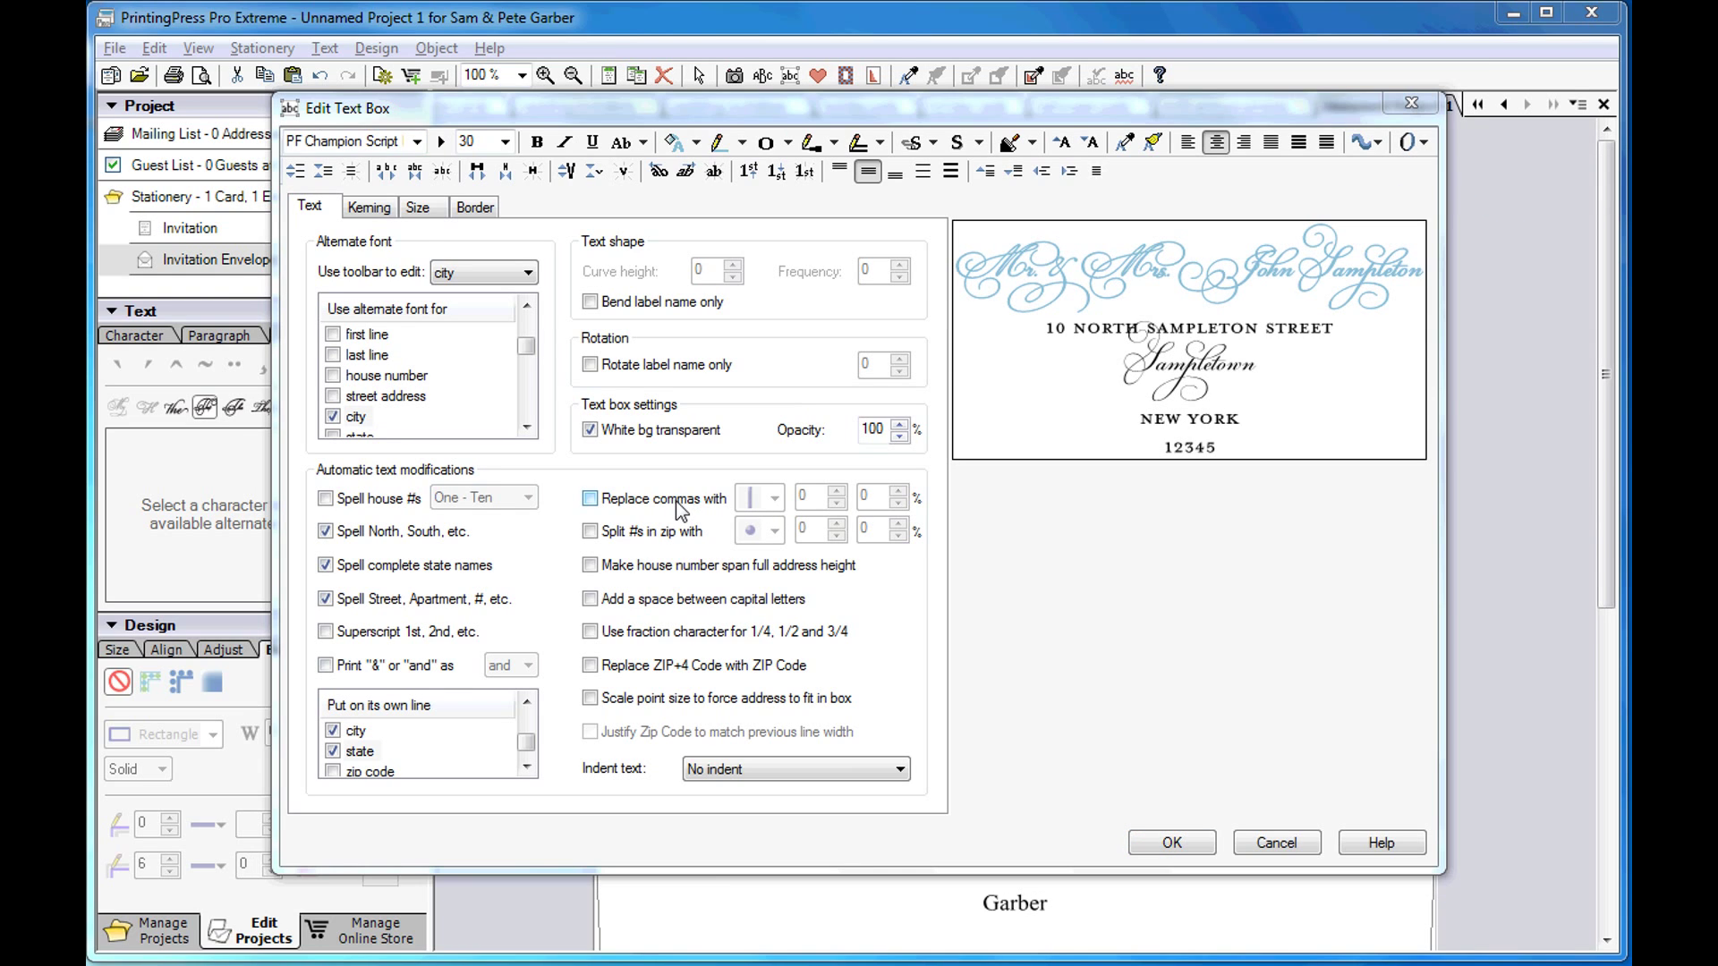
# Split the ZIP digits with dots (1·2·3·4·5) and apply the Edit Text Box changes
pyautogui.click(612, 531)
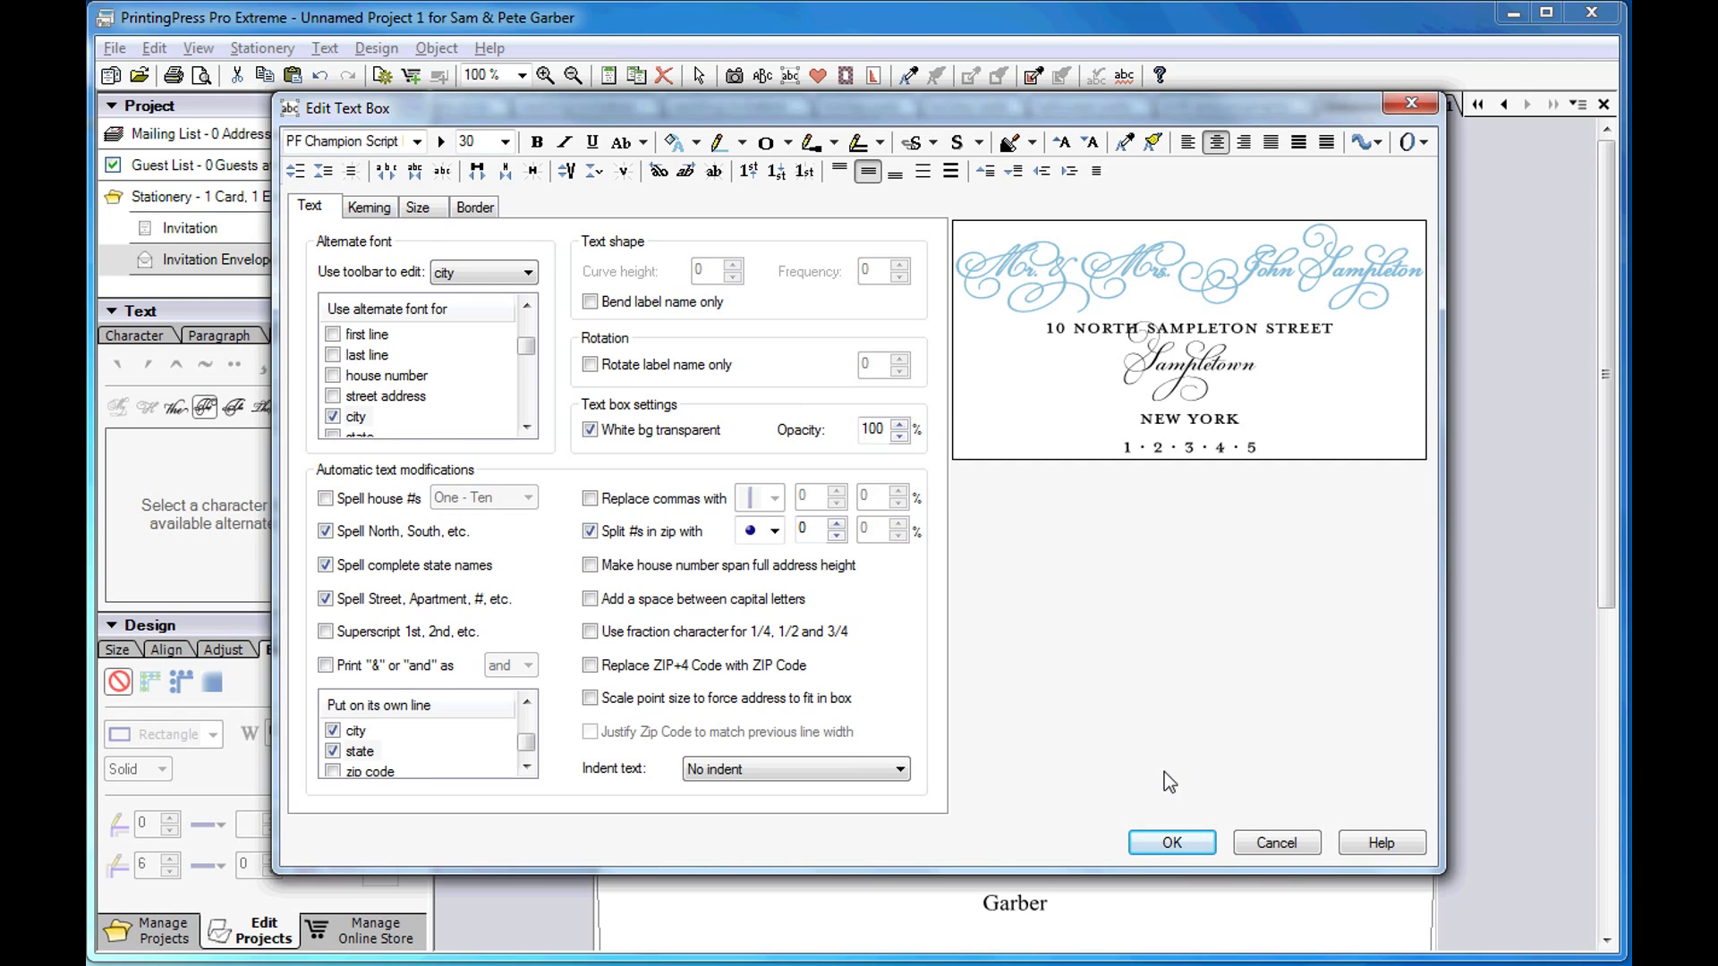
pyautogui.click(1171, 842)
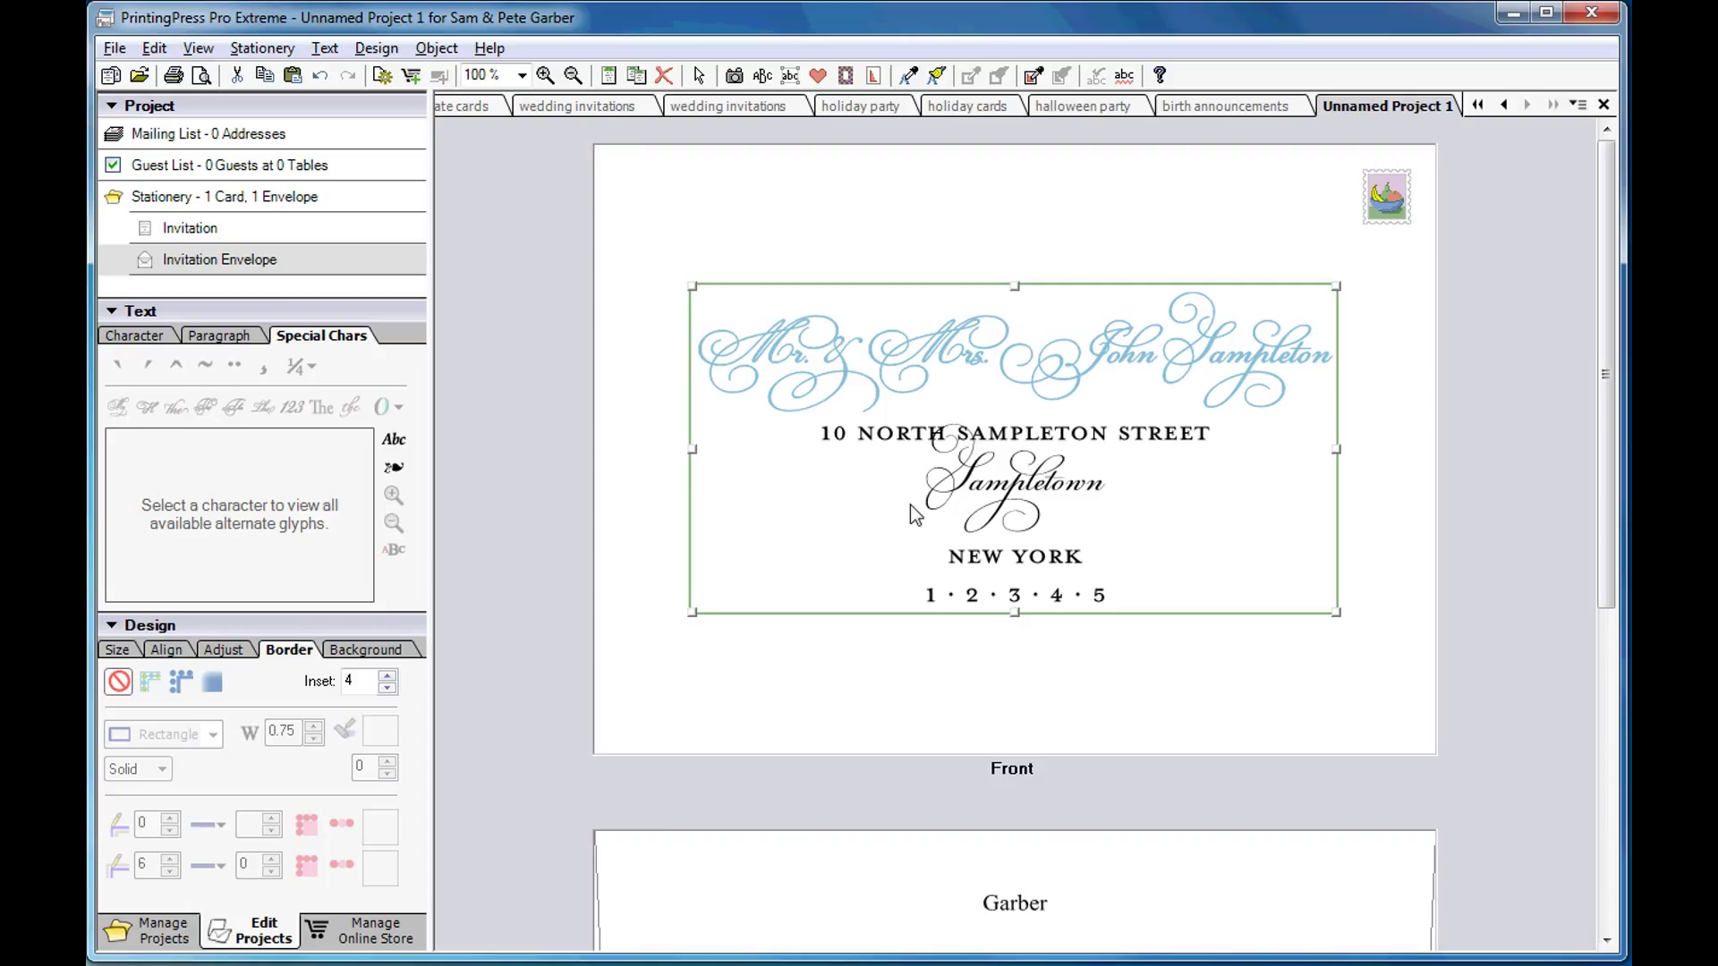
# Set the city style's line spacing to 50 and first-line indent to -2
pyautogui.click(133, 335)
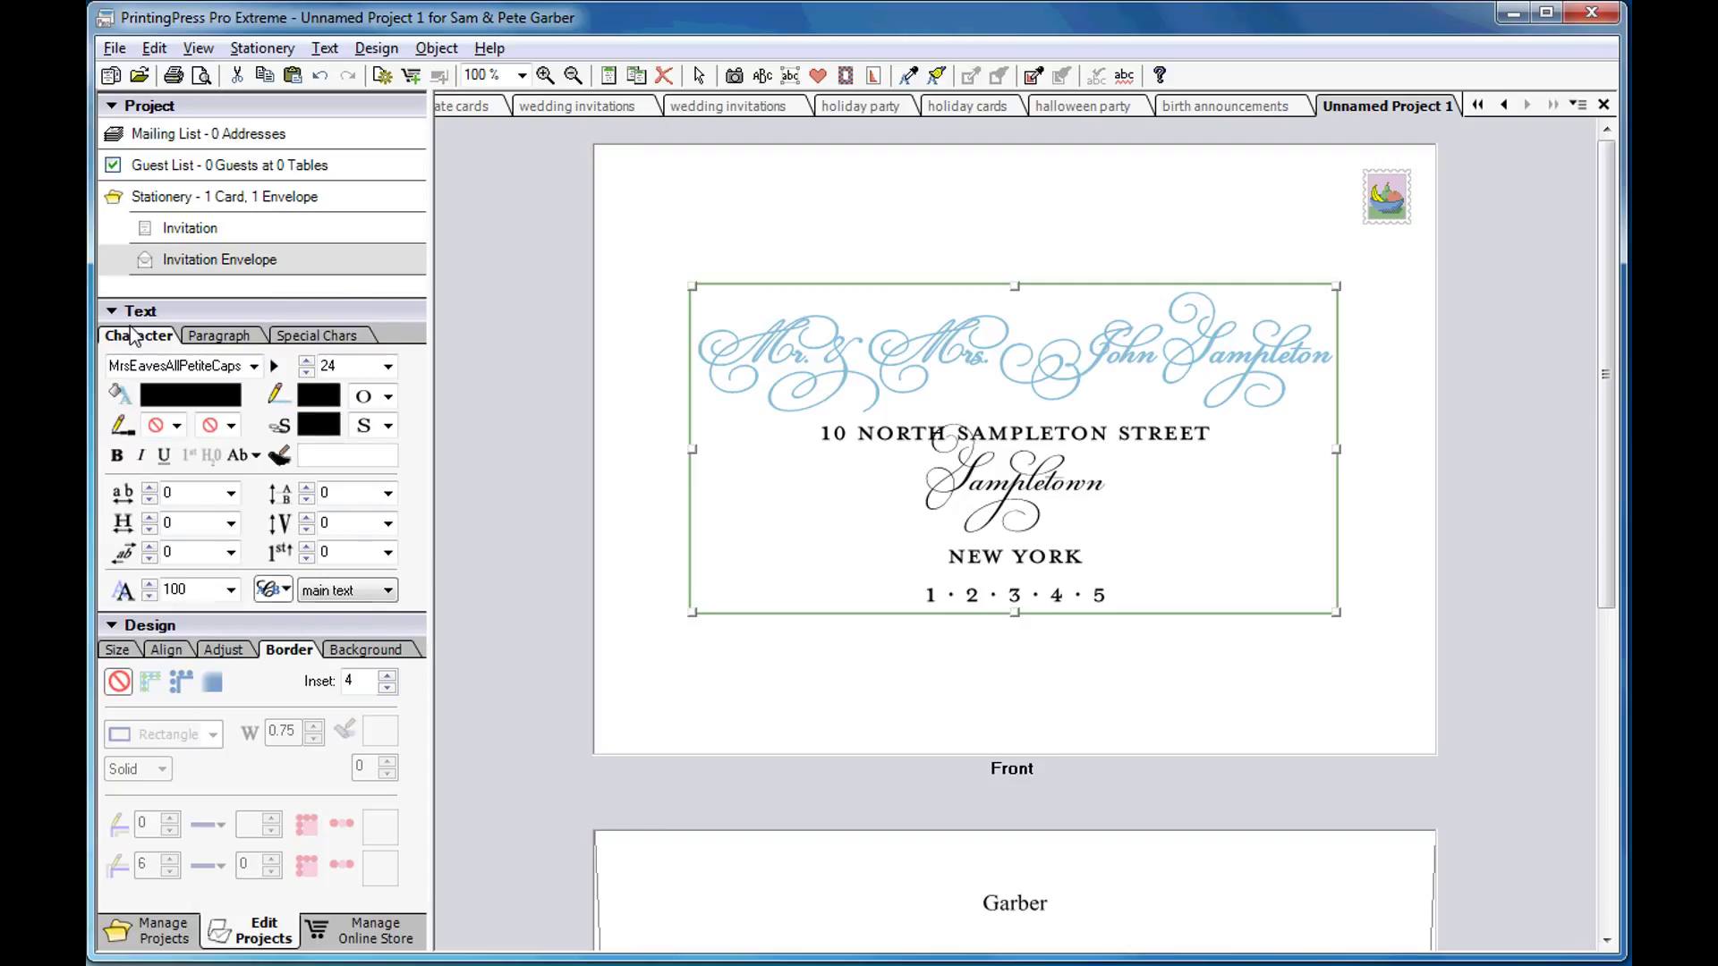
pyautogui.click(326, 594)
pyautogui.click(326, 632)
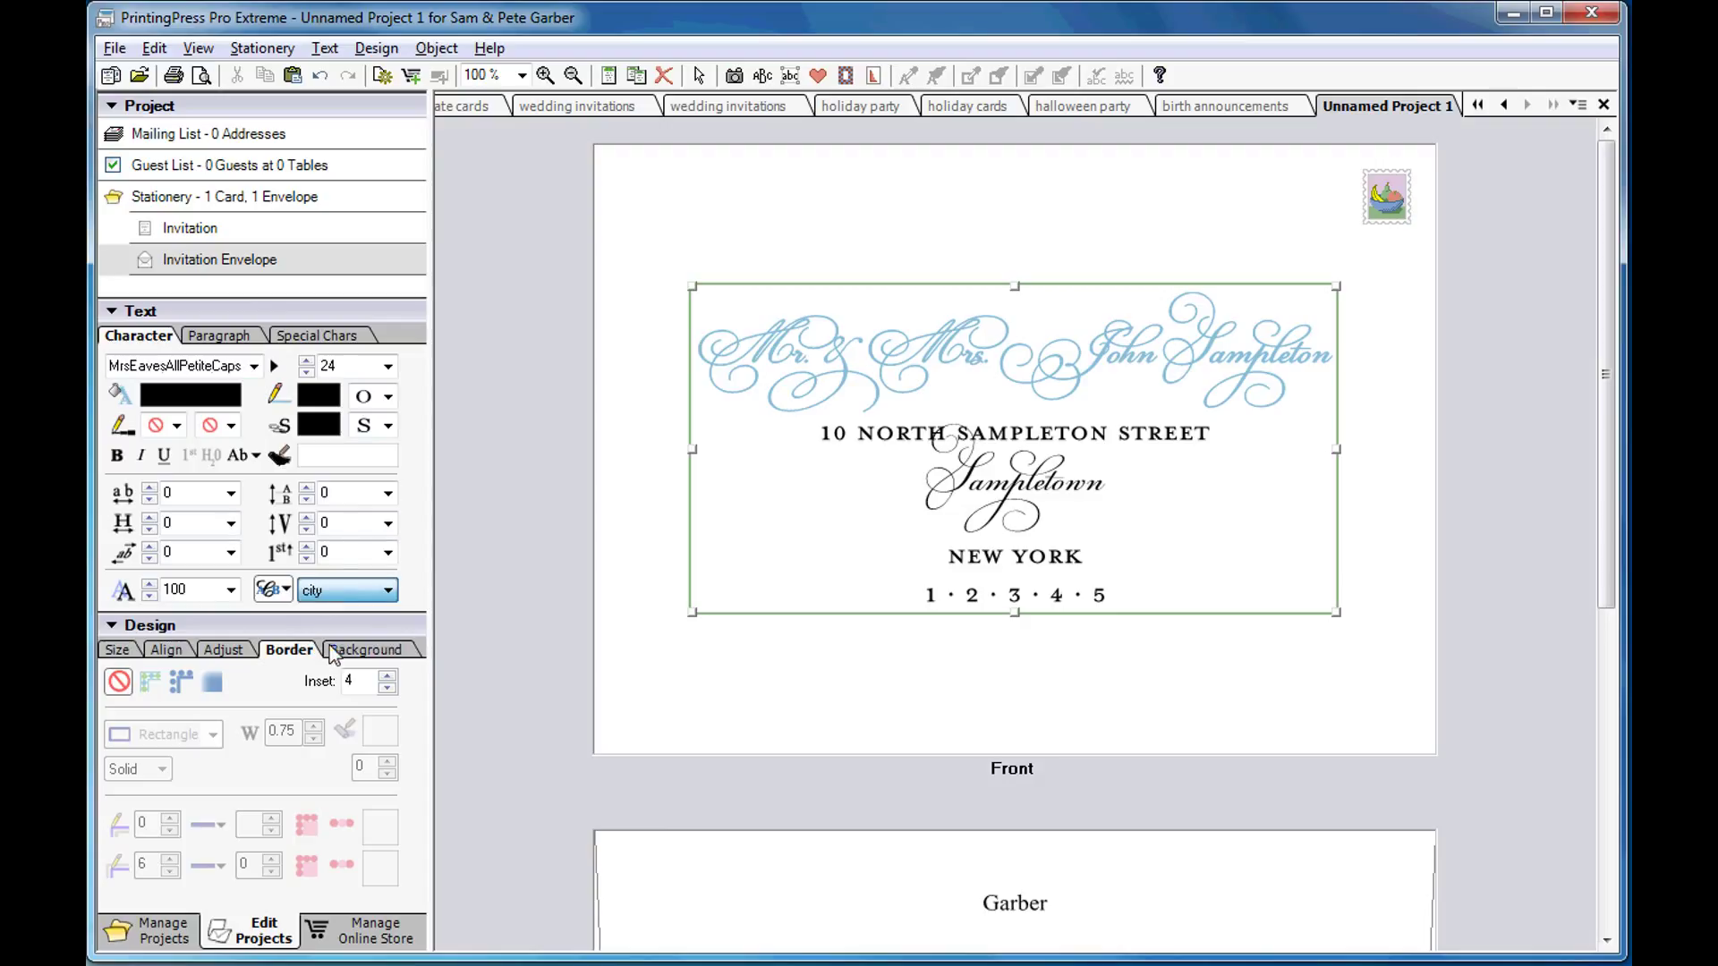
pyautogui.click(349, 492)
pyautogui.write('50')
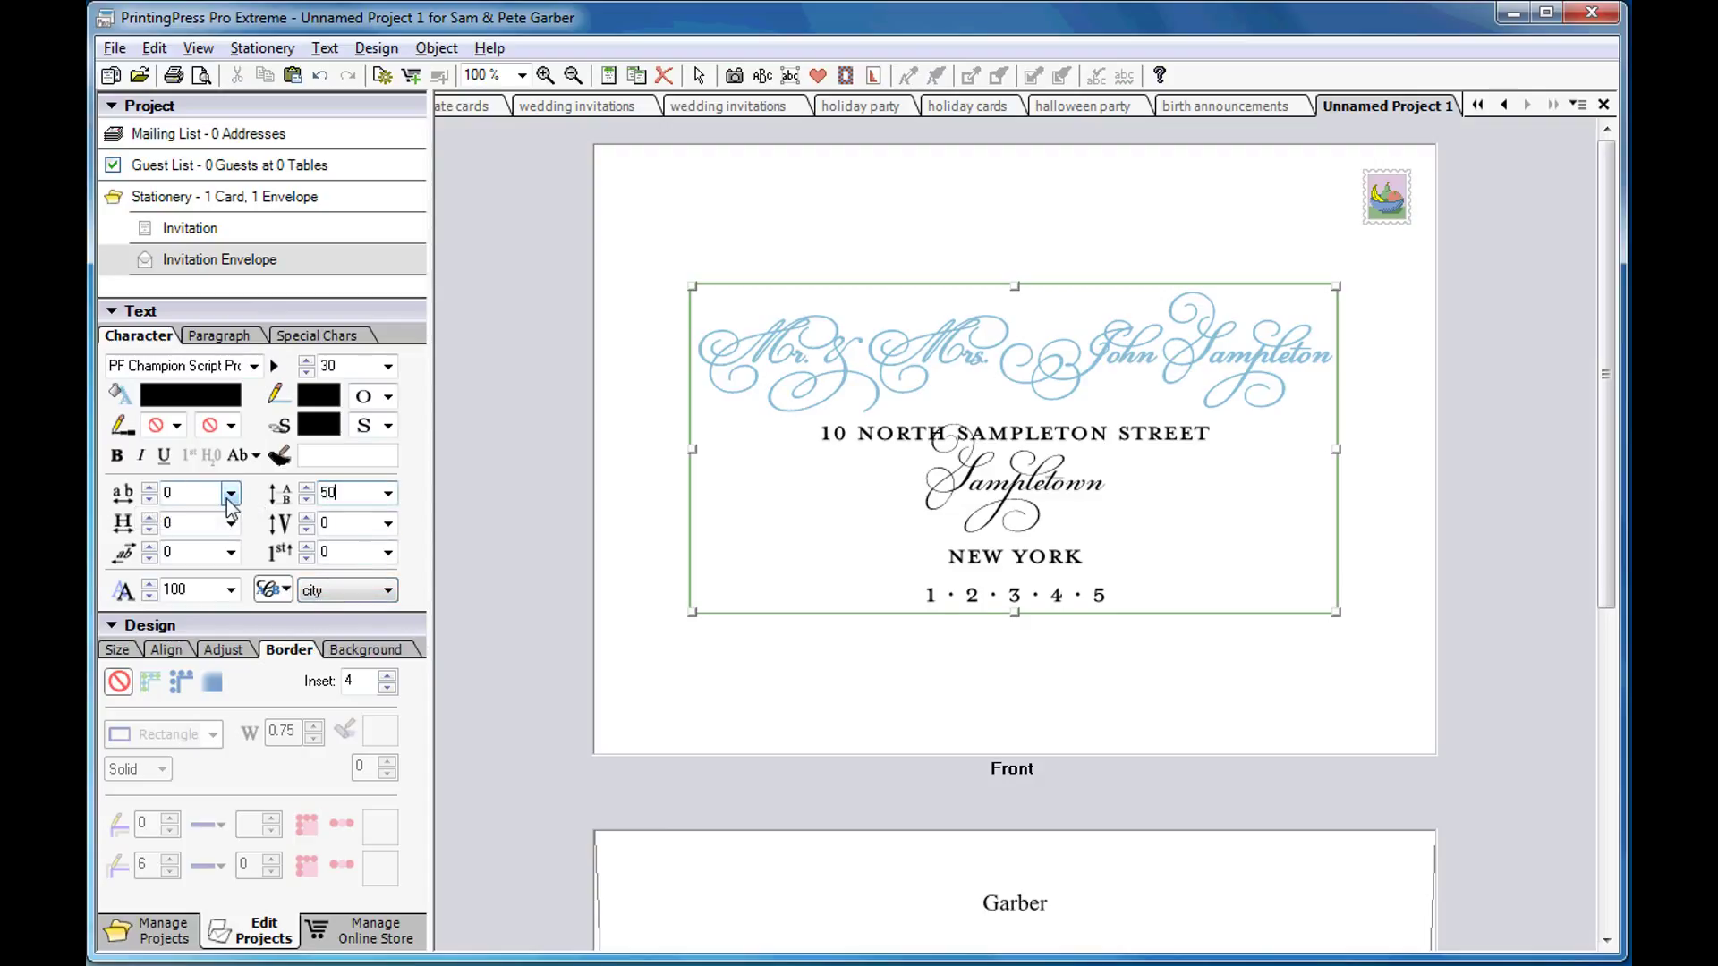
pyautogui.click(297, 555)
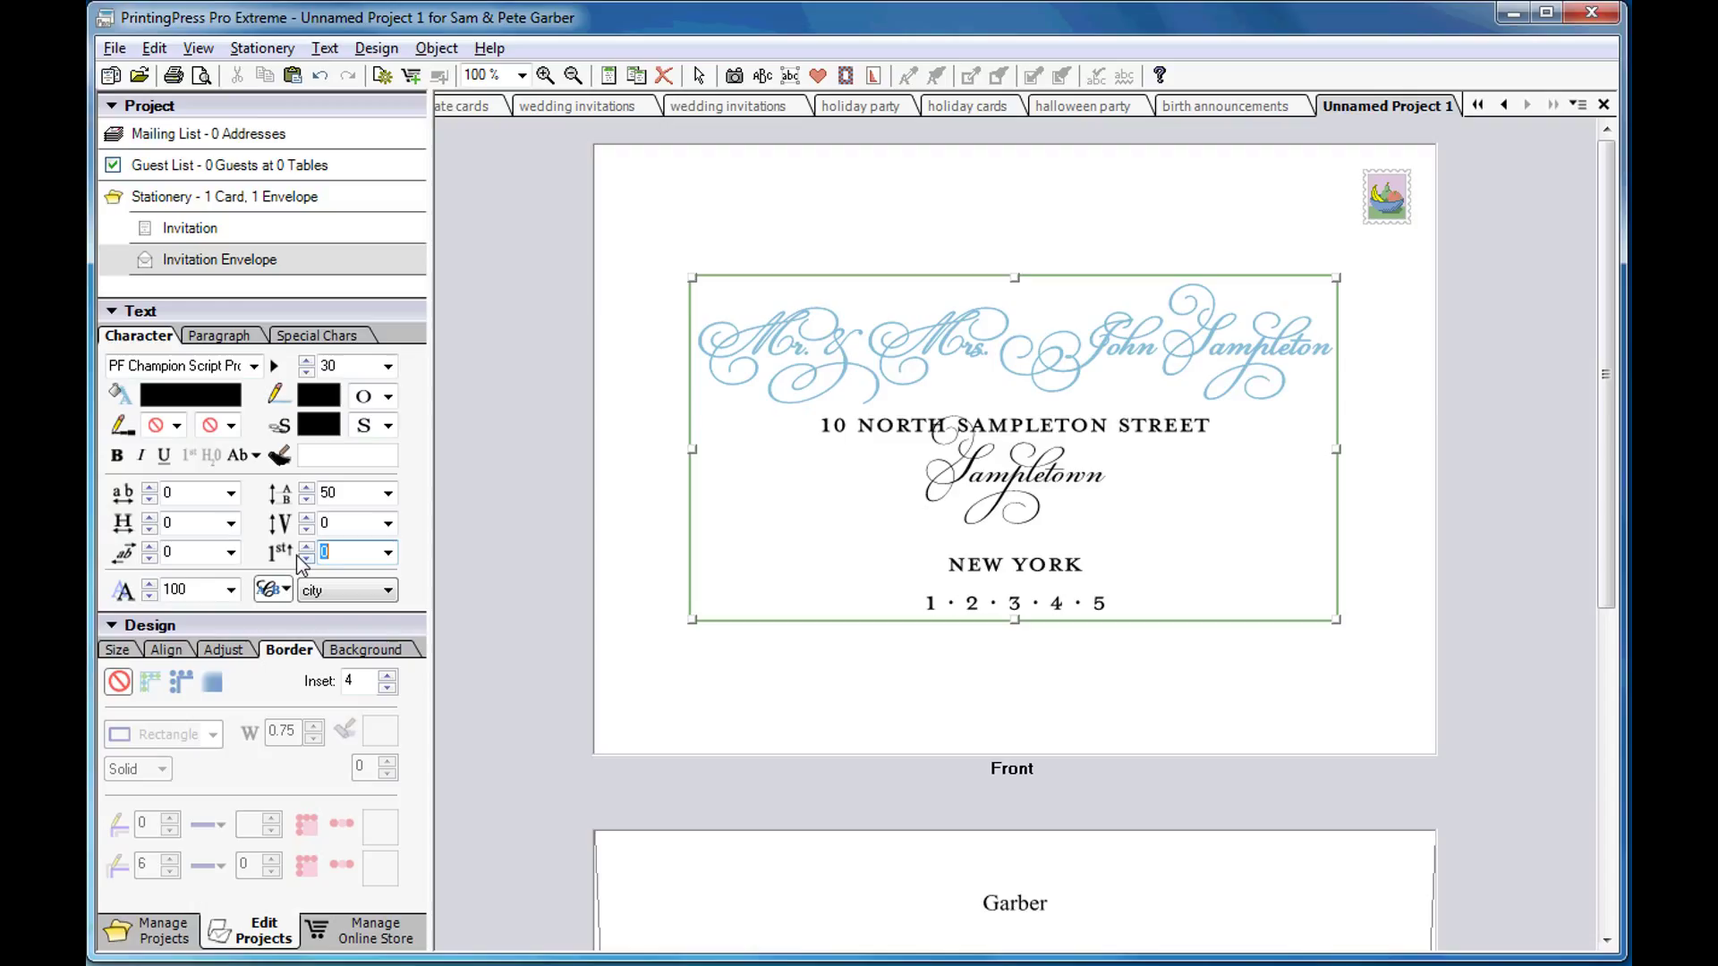
pyautogui.write('-22')
pyautogui.press('Tab')
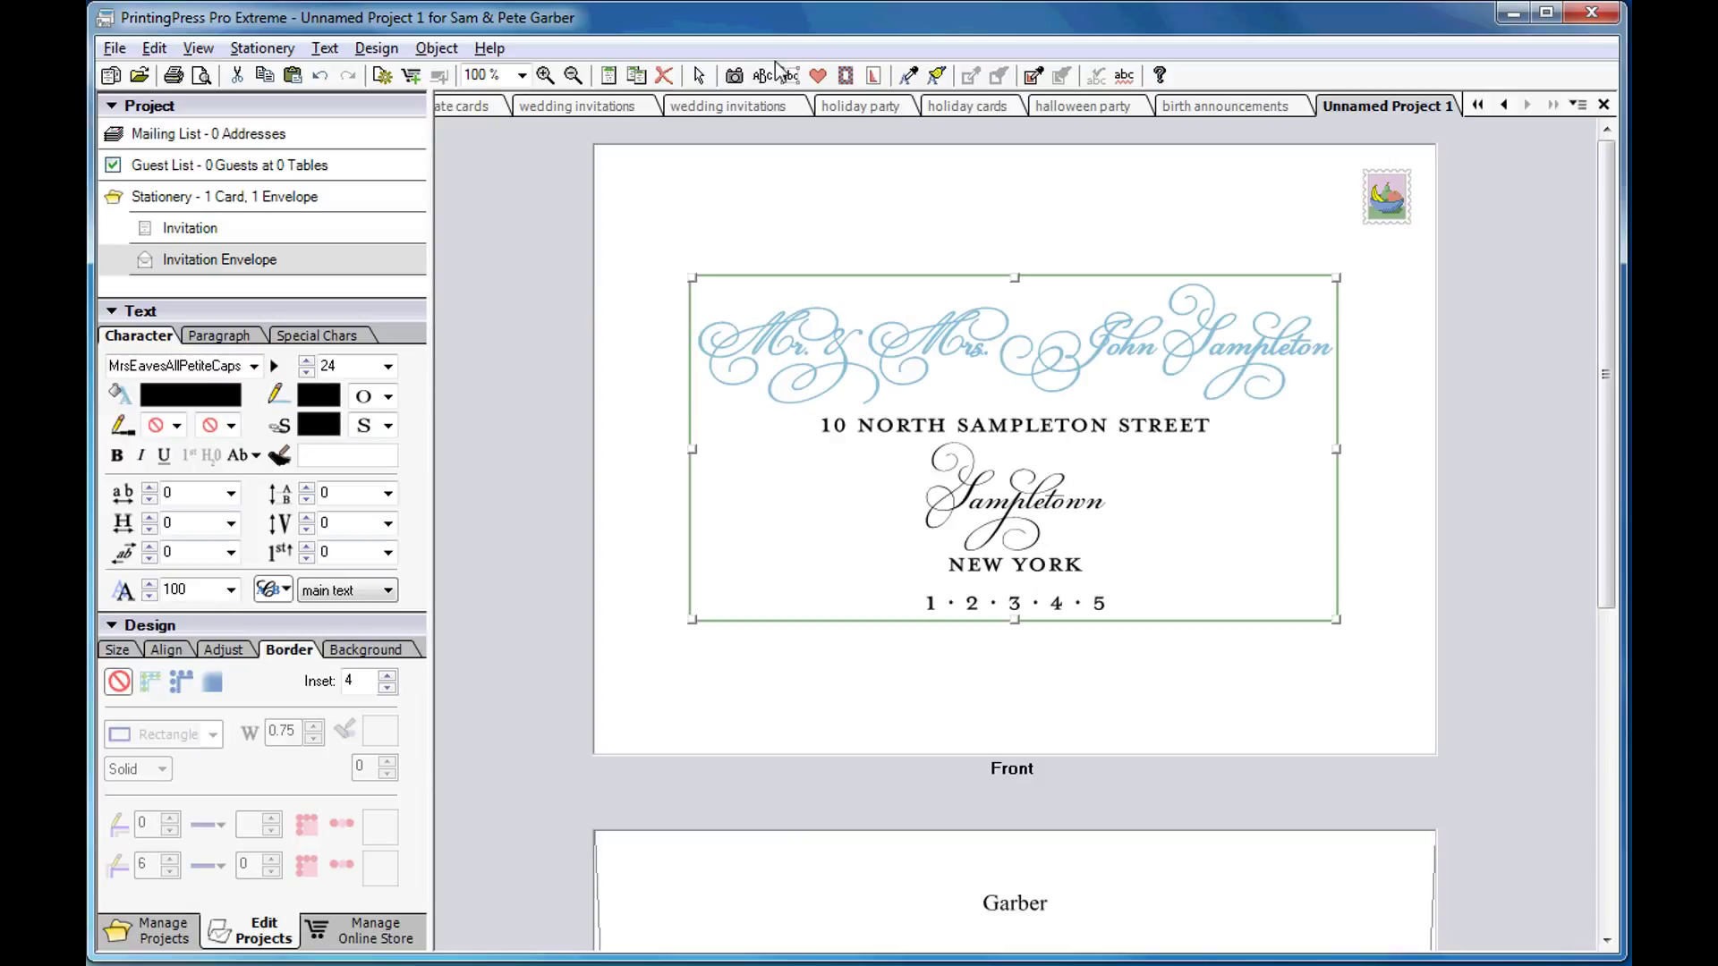
# Add a flourish text box and move it beside NEW YORK
pyautogui.click(791, 76)
pyautogui.click(791, 76)
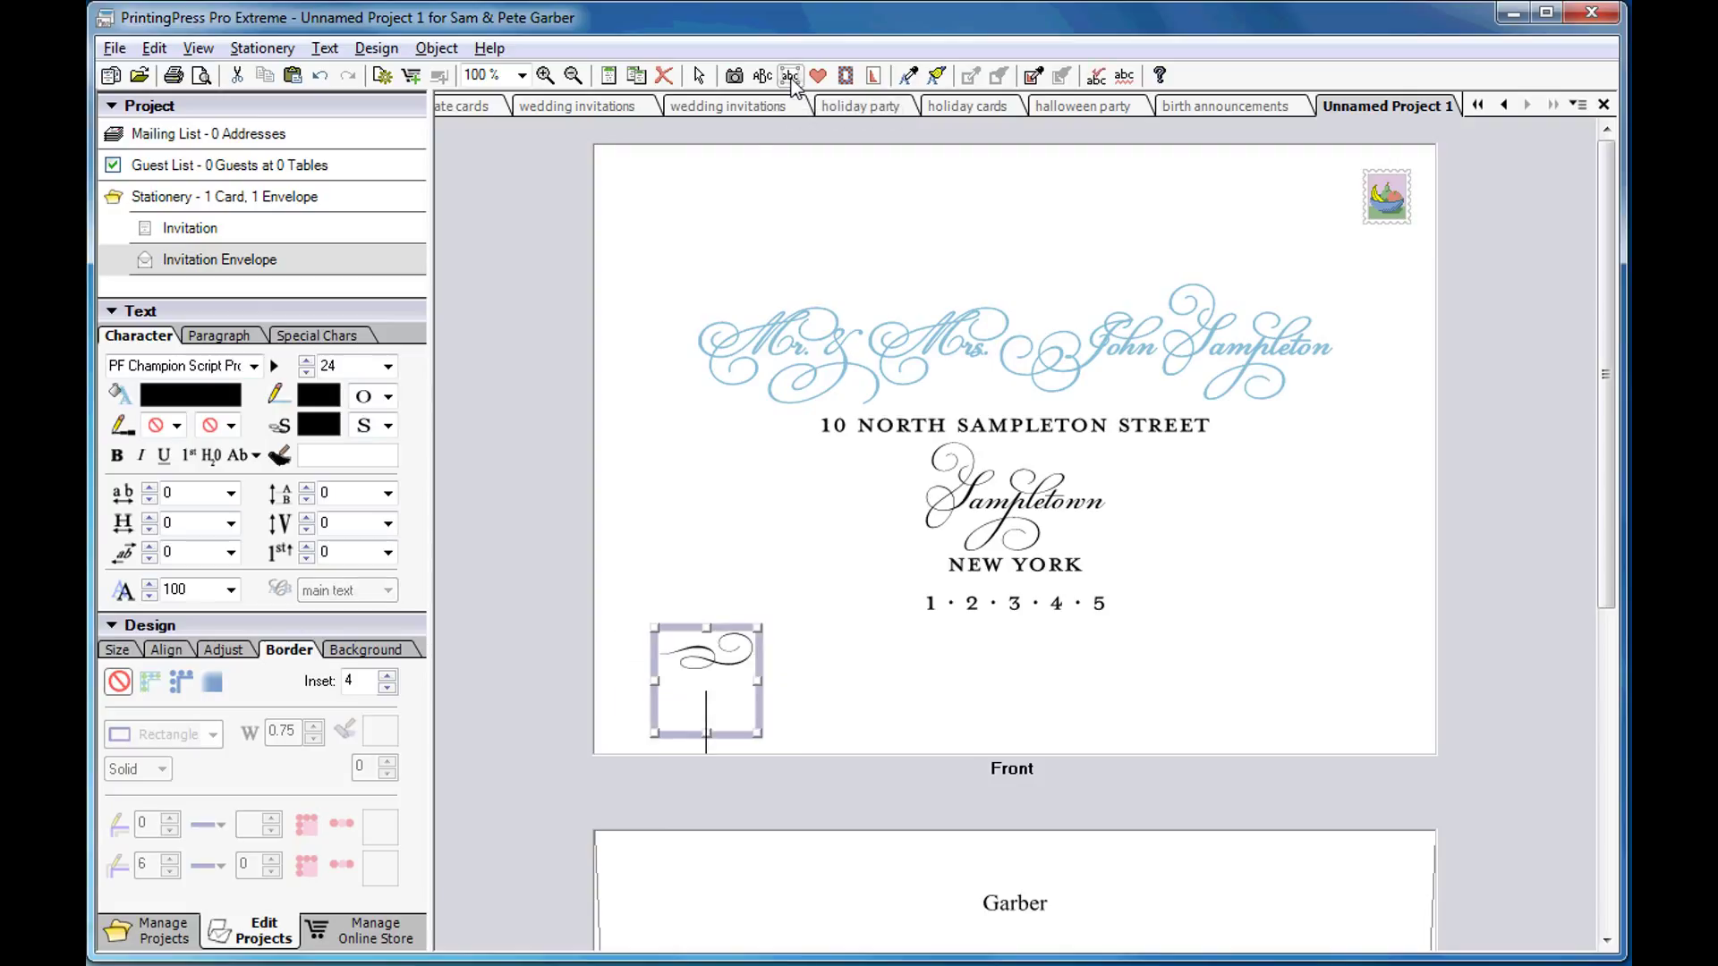
pyautogui.press('Escape')
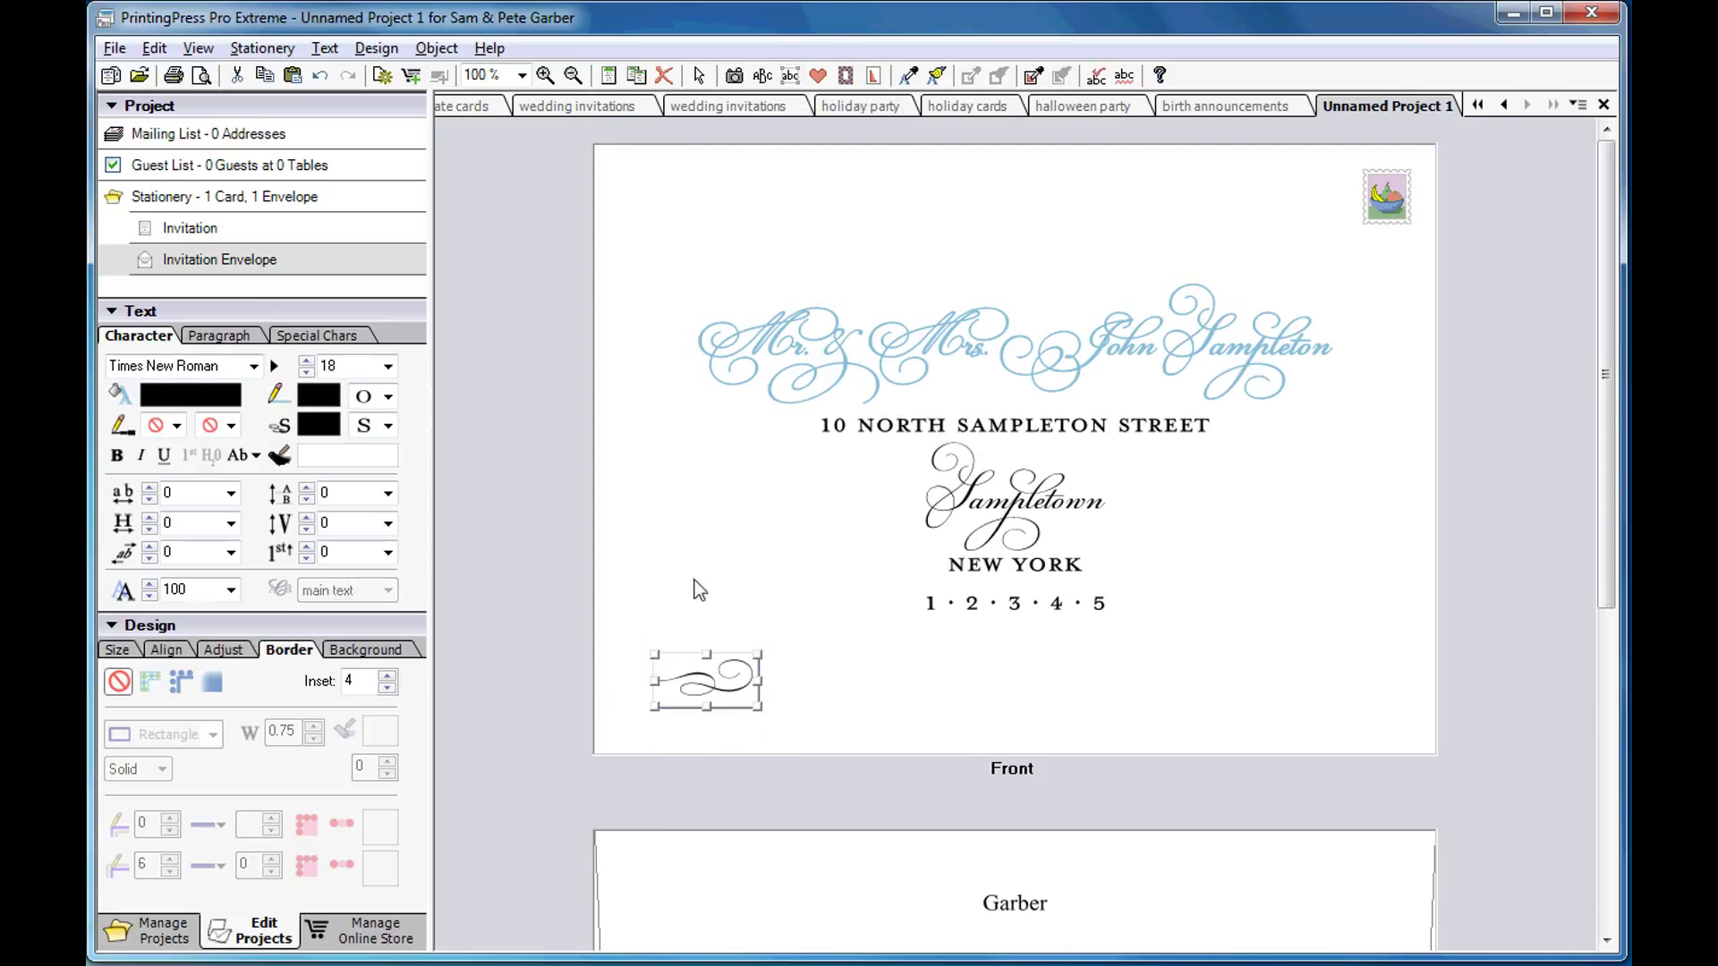
pyautogui.moveTo(725, 684); pyautogui.dragTo(1150, 570)
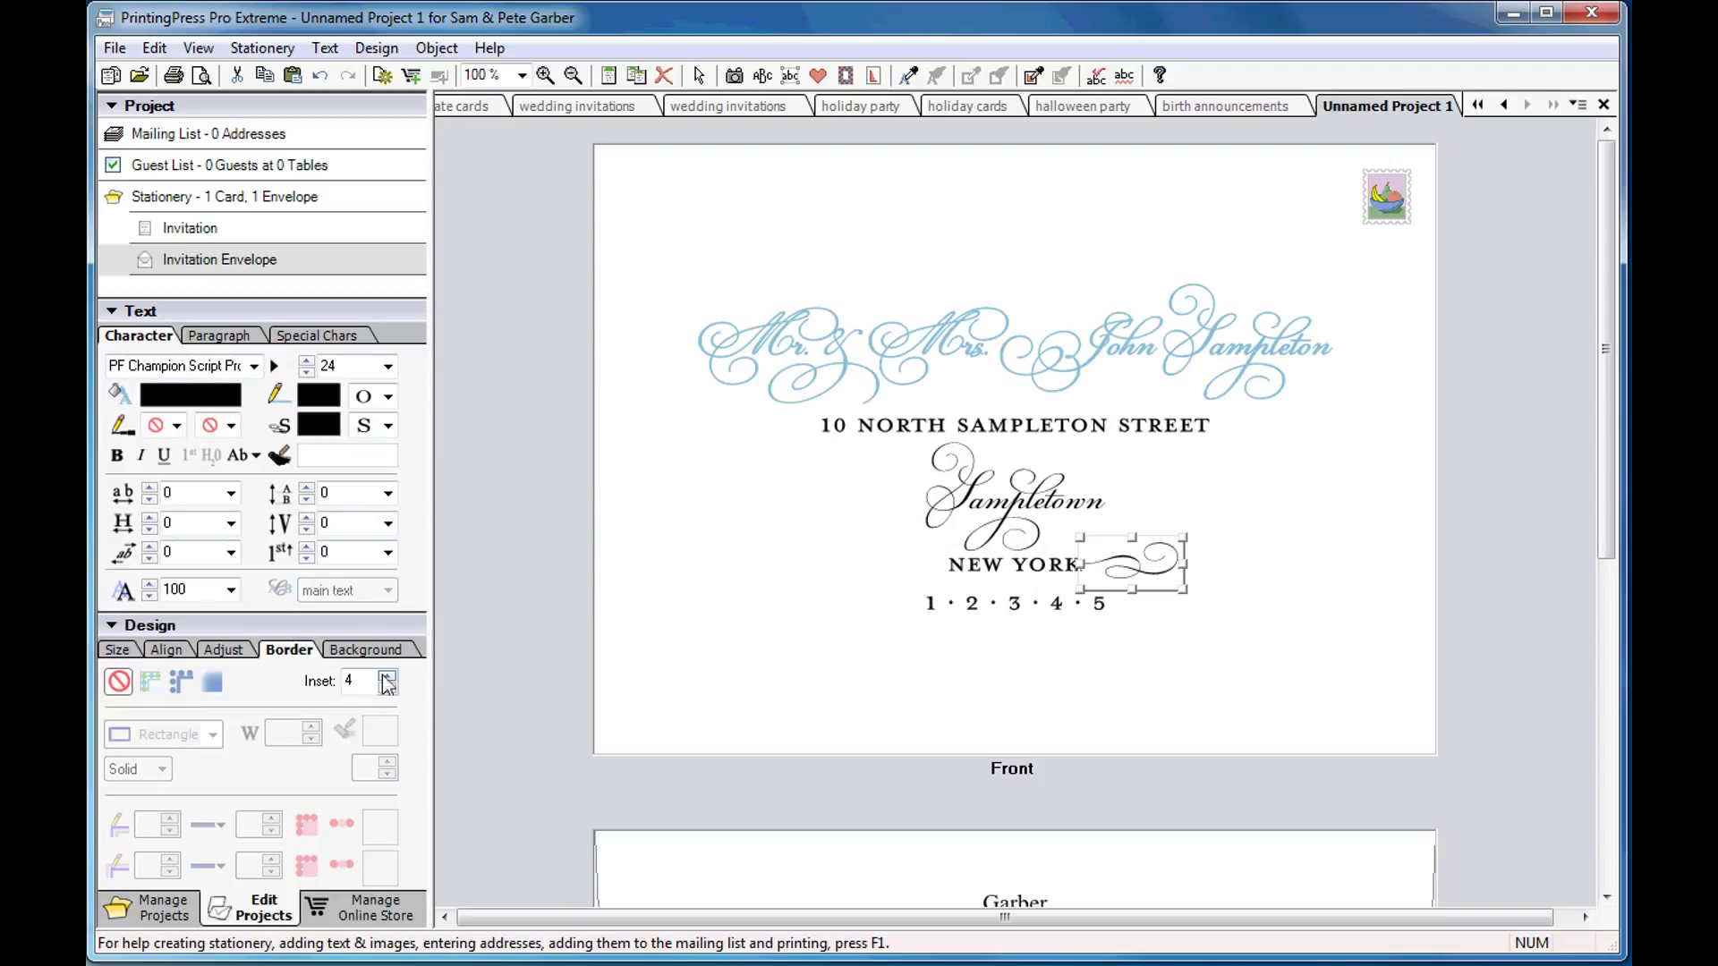
# Pin the flourish with Mirror Left & Right and pair it with the state address element
pyautogui.click(179, 652)
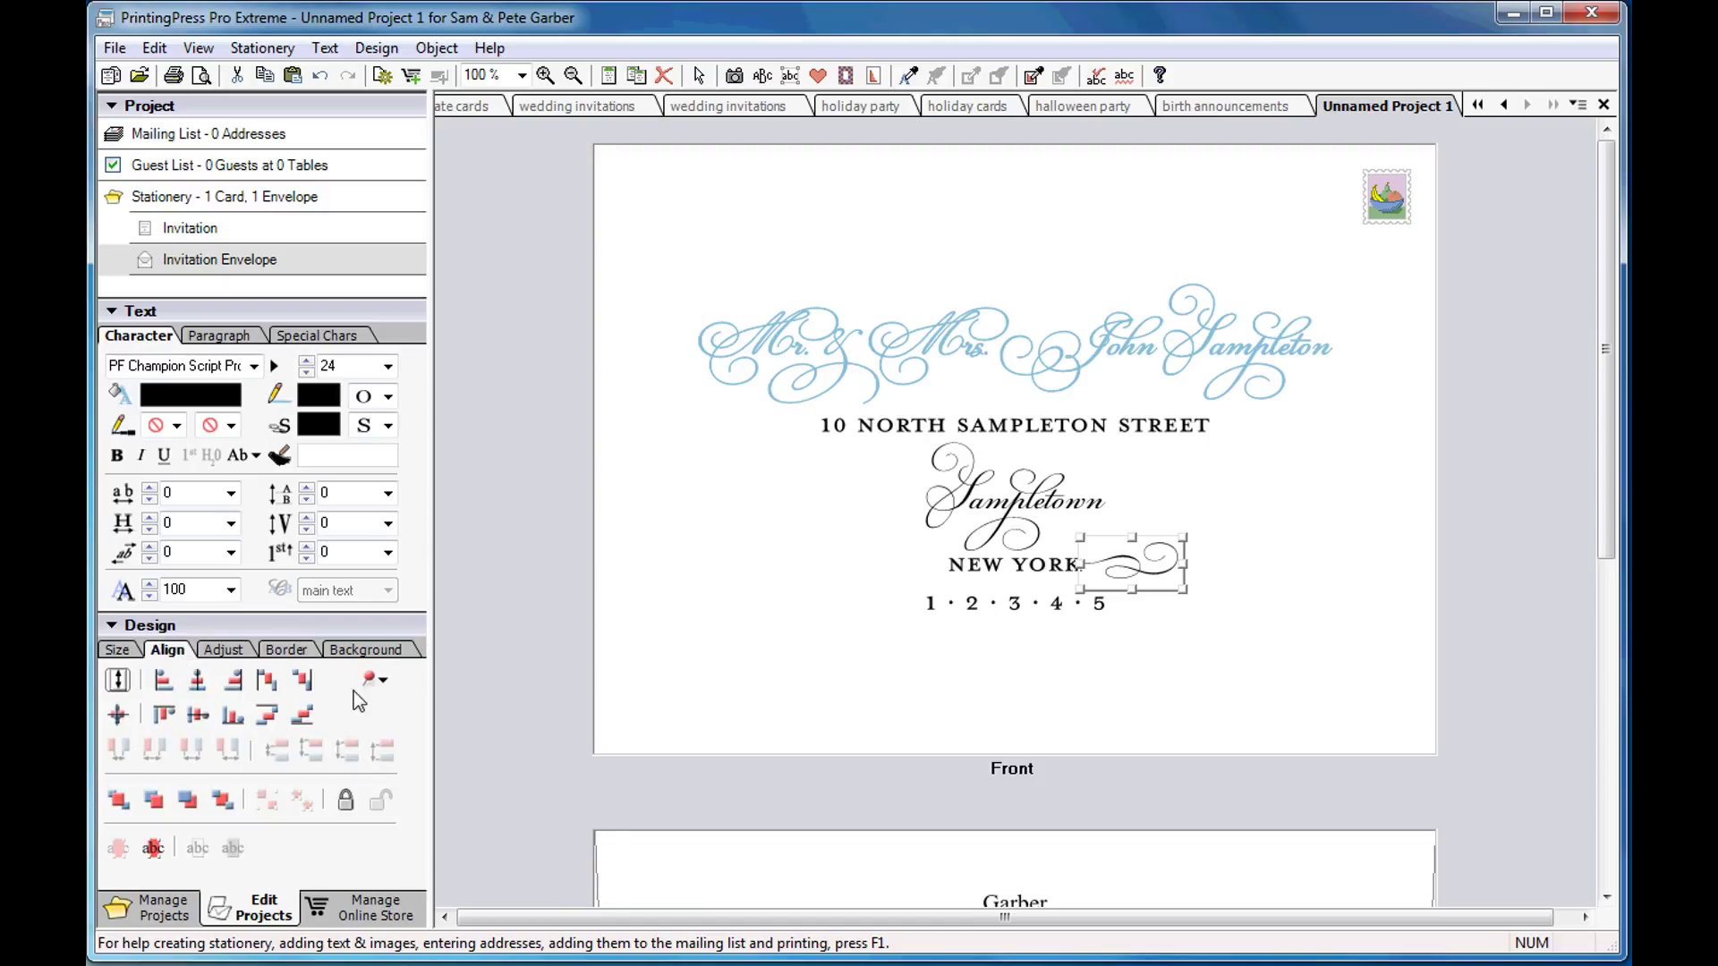
pyautogui.click(380, 680)
pyautogui.click(383, 711)
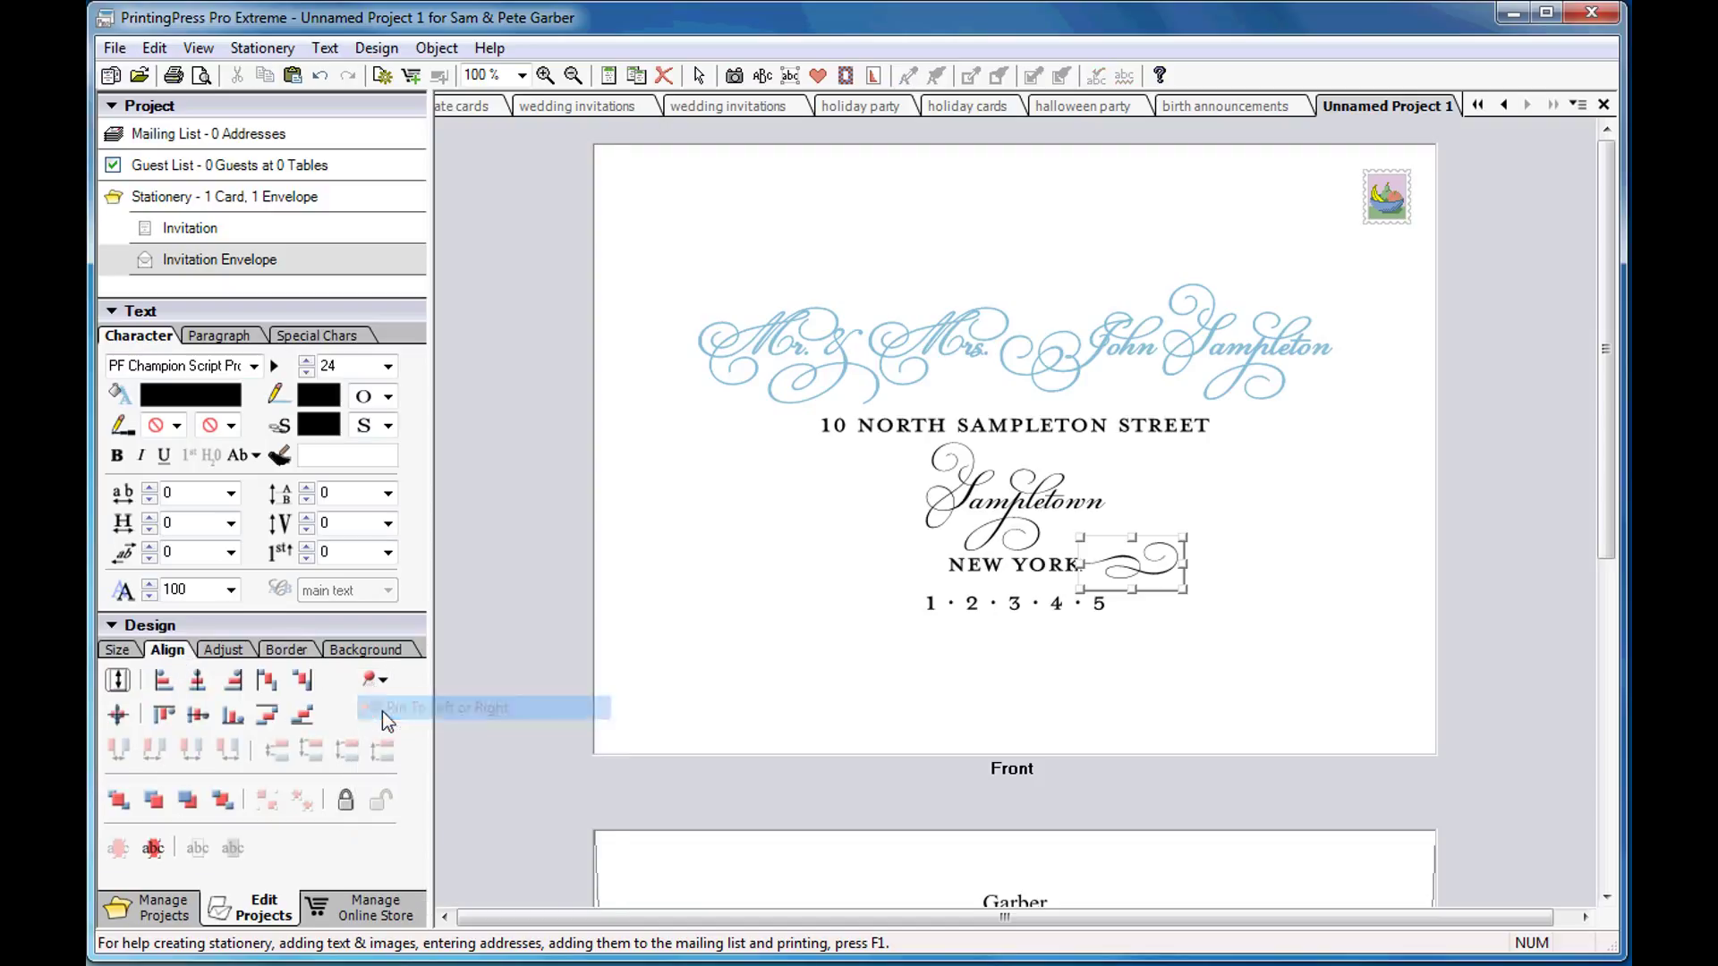
pyautogui.click(380, 682)
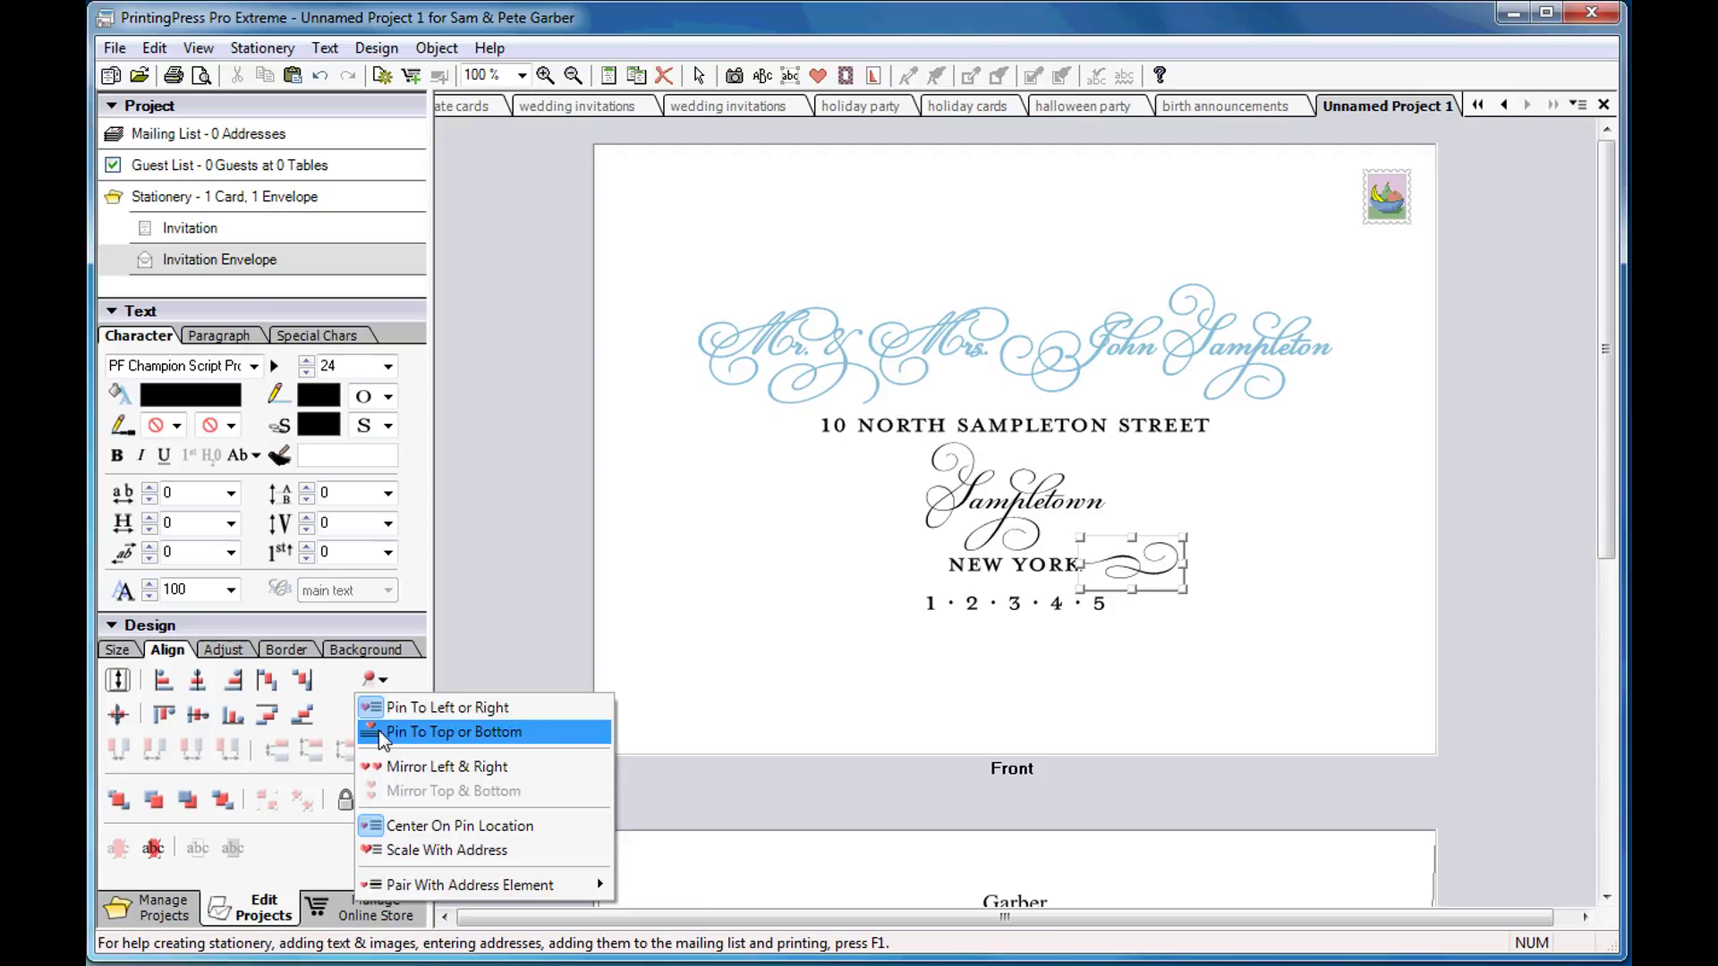
pyautogui.click(378, 730)
pyautogui.click(376, 681)
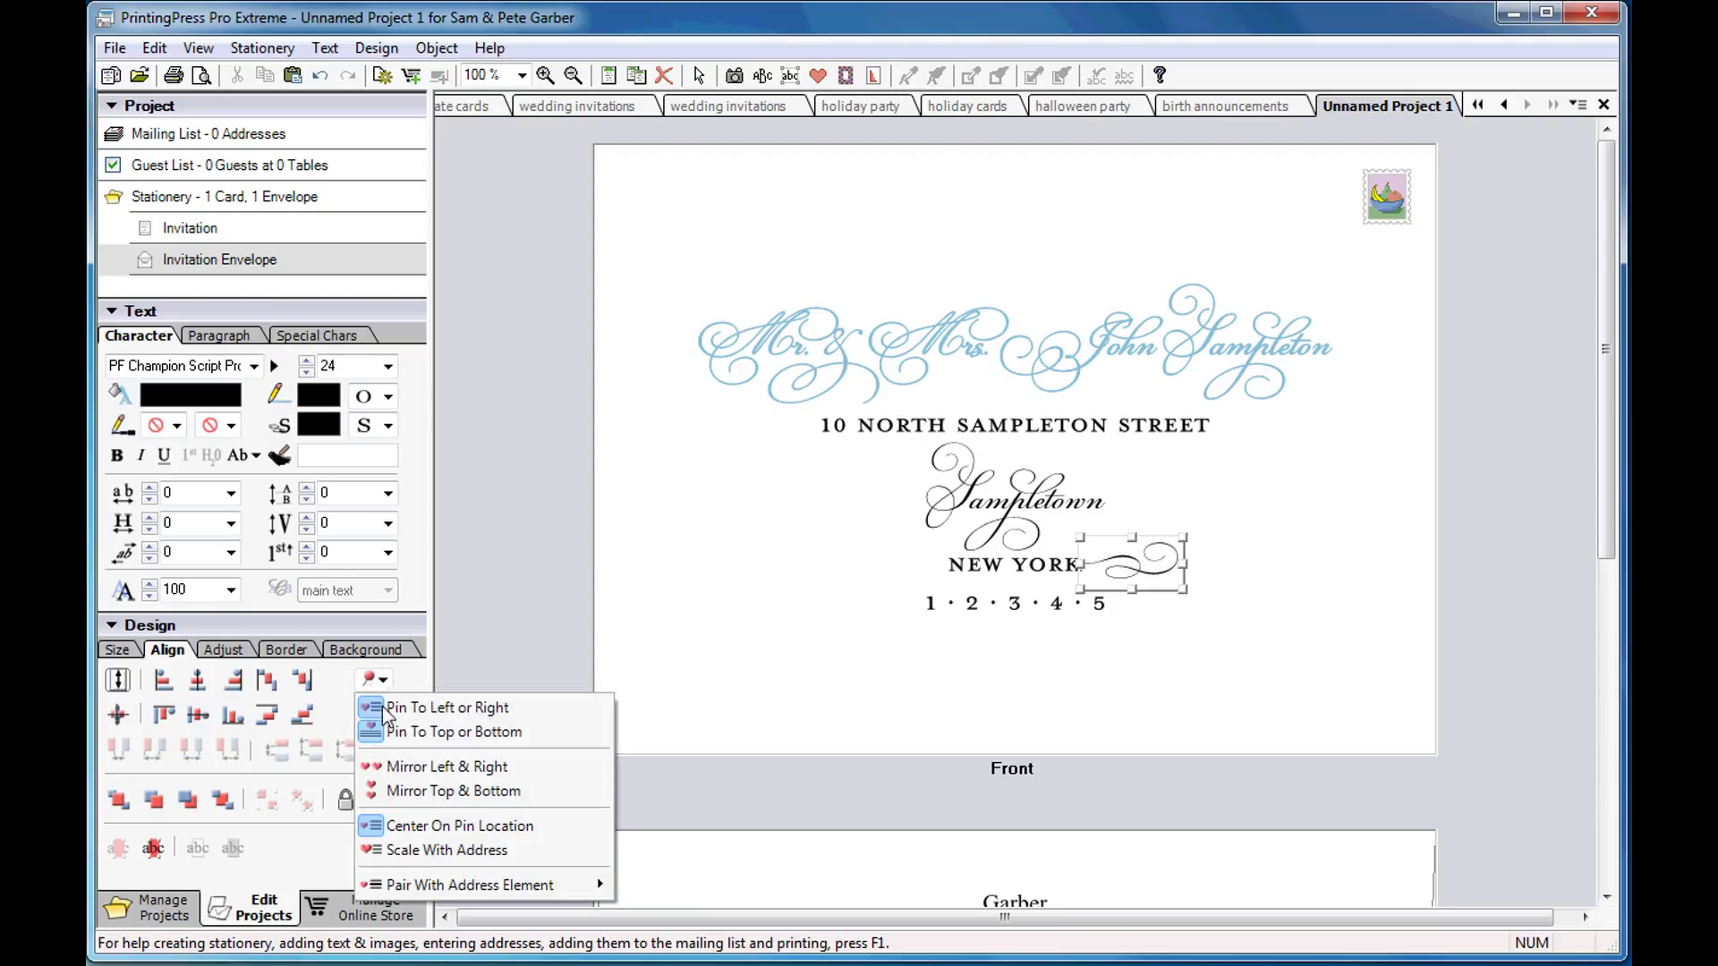
pyautogui.click(393, 768)
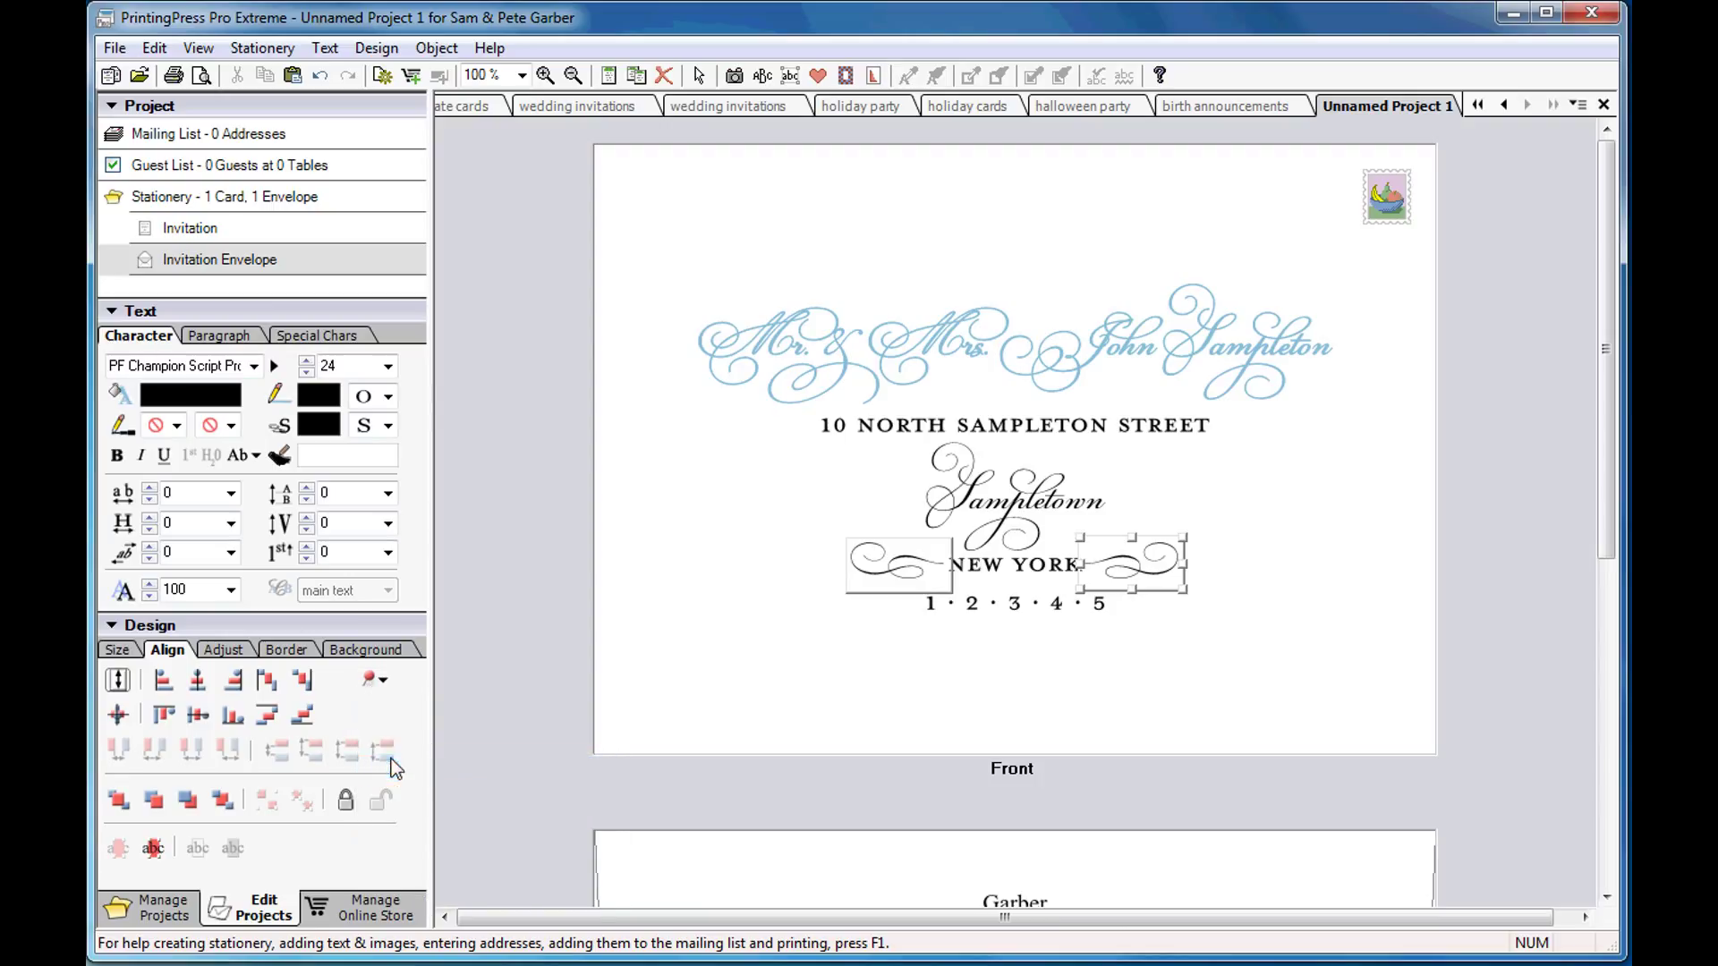
pyautogui.click(376, 682)
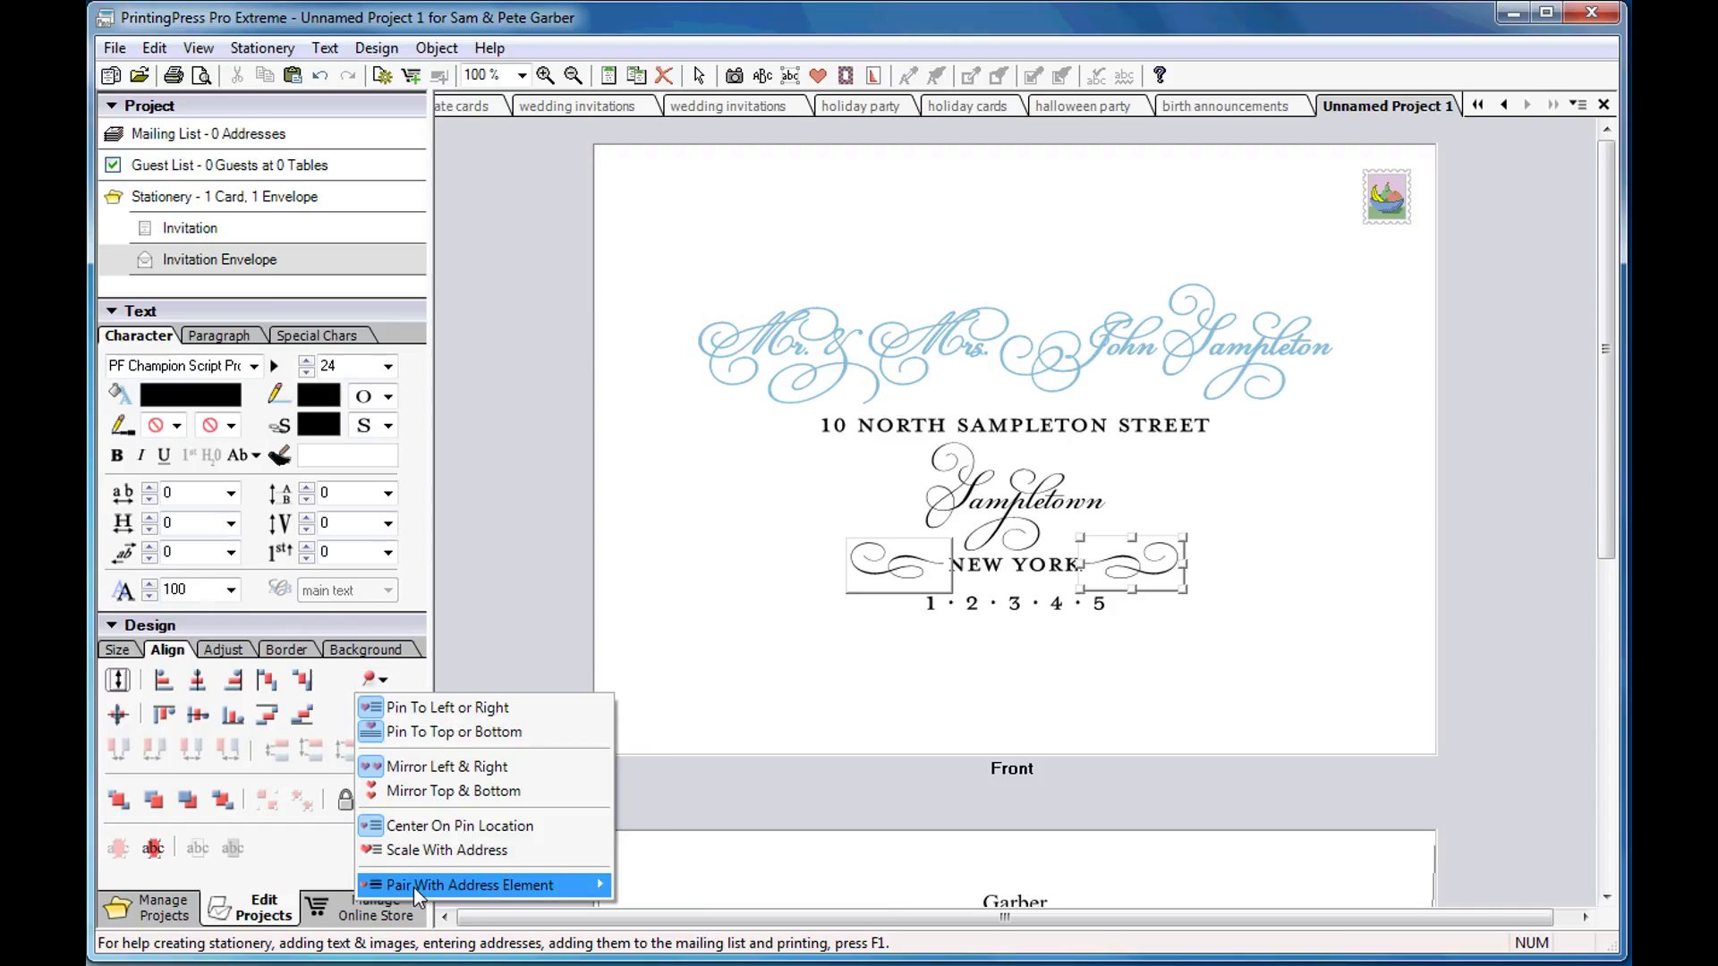
pyautogui.moveTo(414, 888)
pyautogui.click(654, 857)
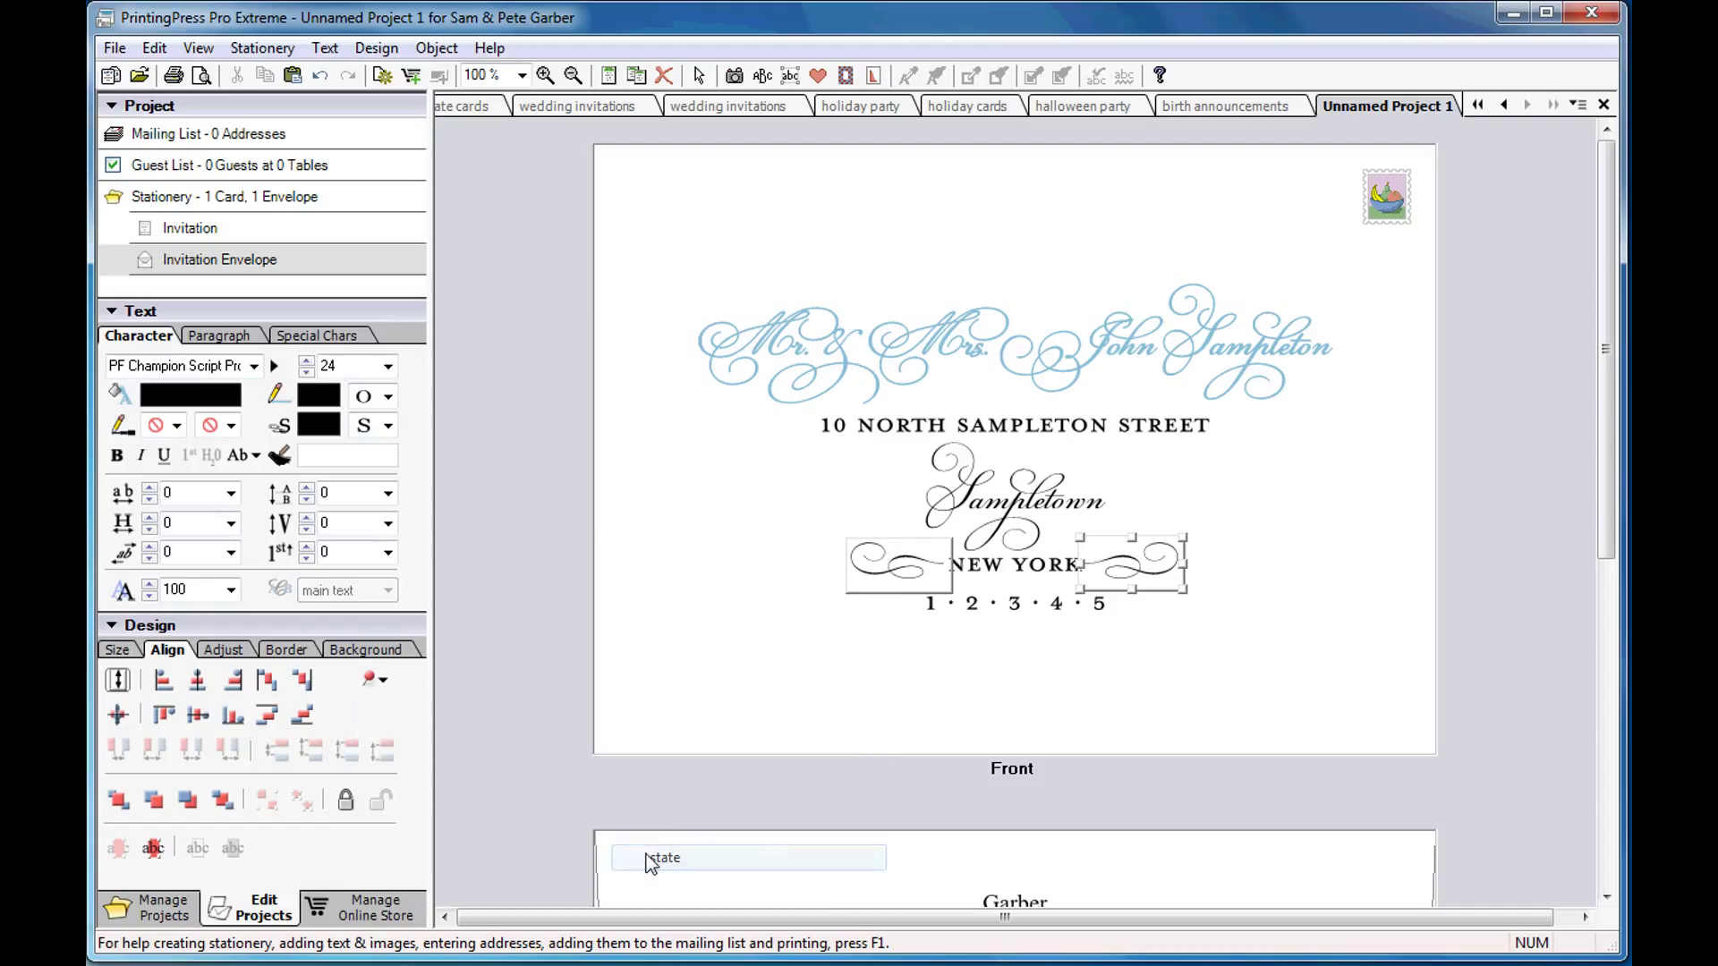
# Add the entire 4-entry address book to the project's Mailing List
pyautogui.click(350, 143)
pyautogui.click(268, 47)
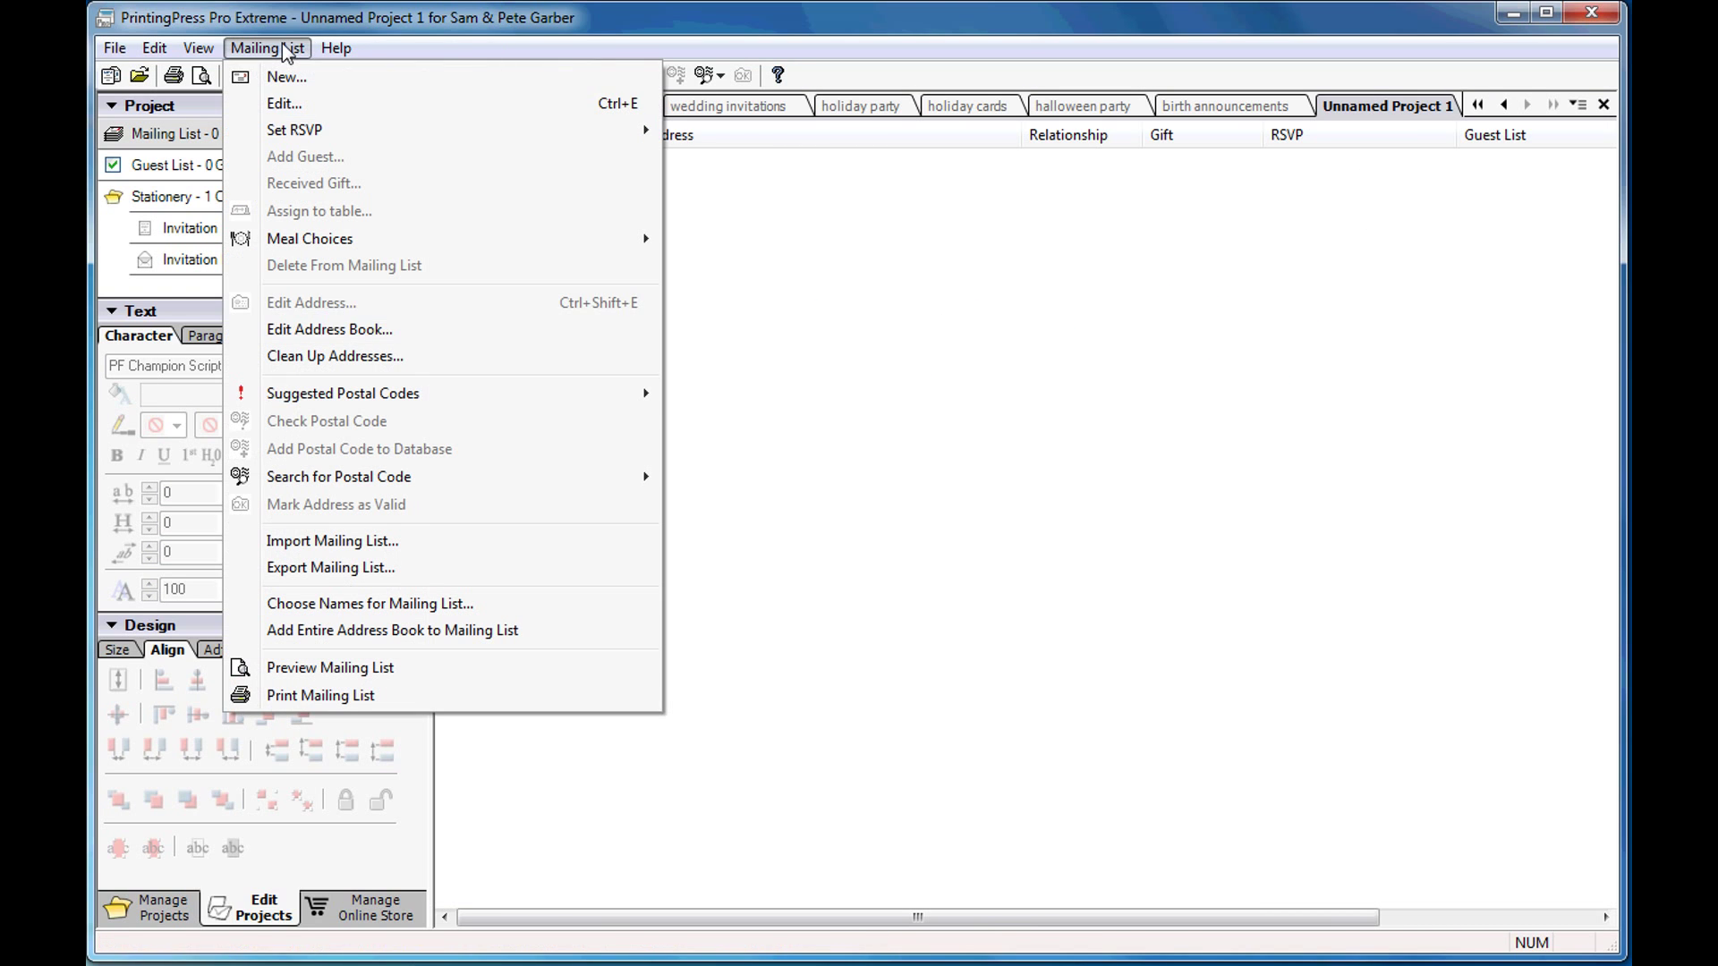
pyautogui.click(325, 632)
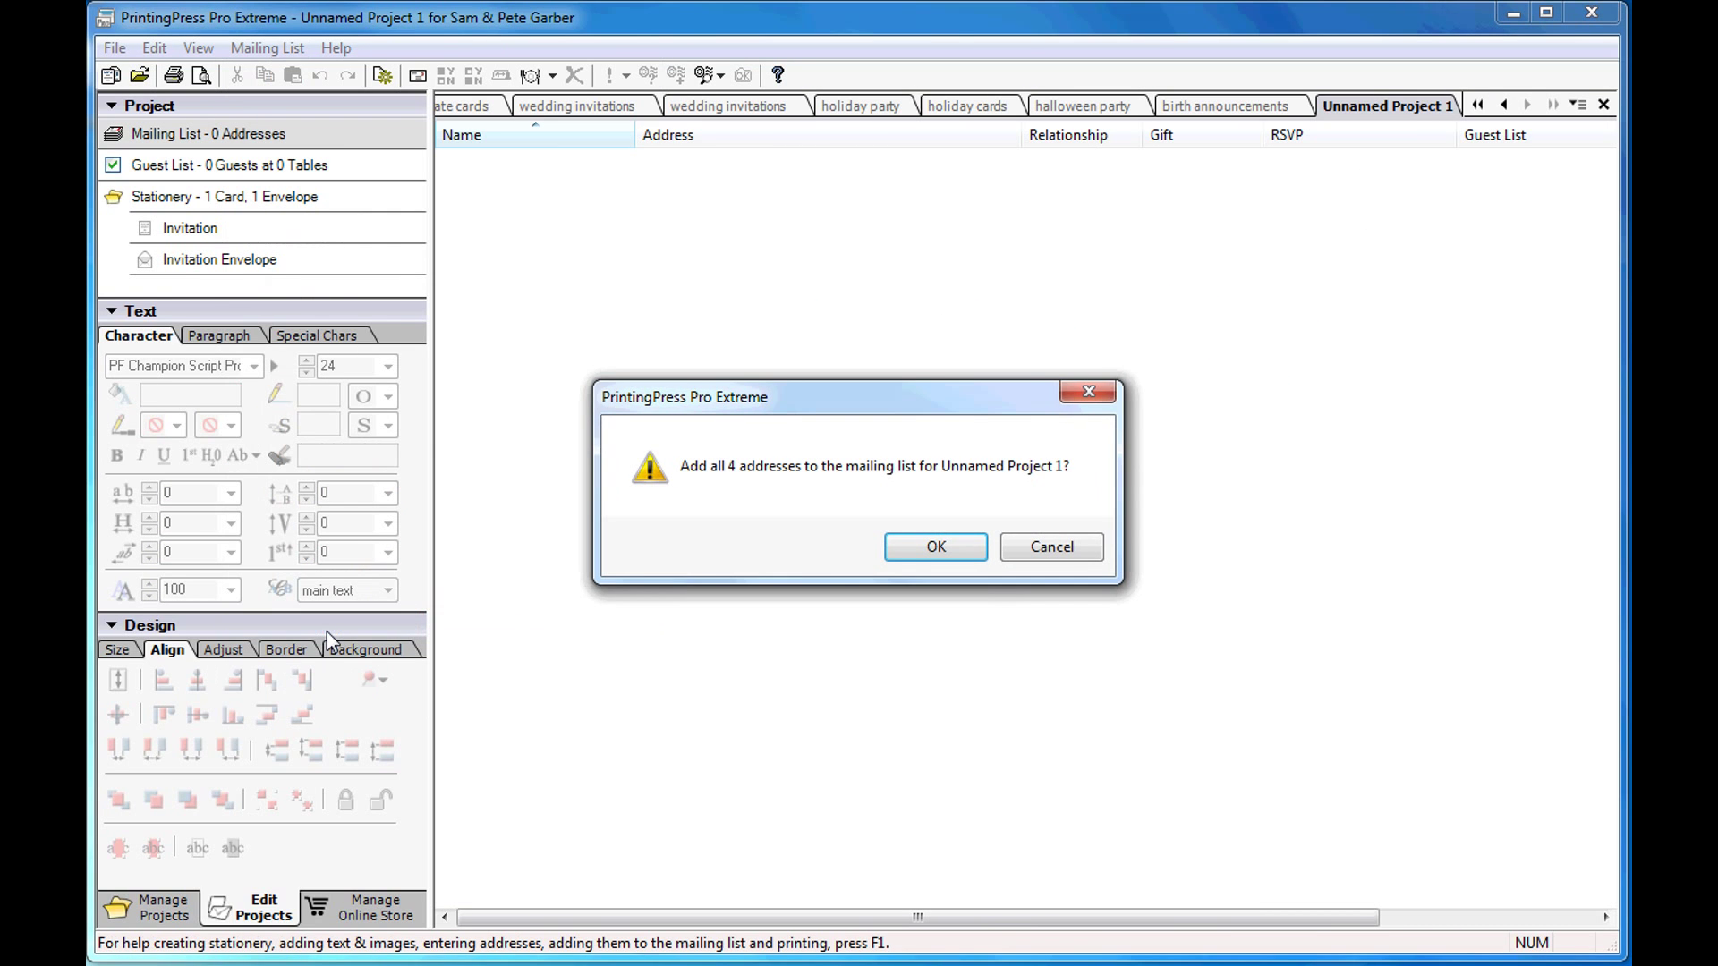
pyautogui.click(921, 542)
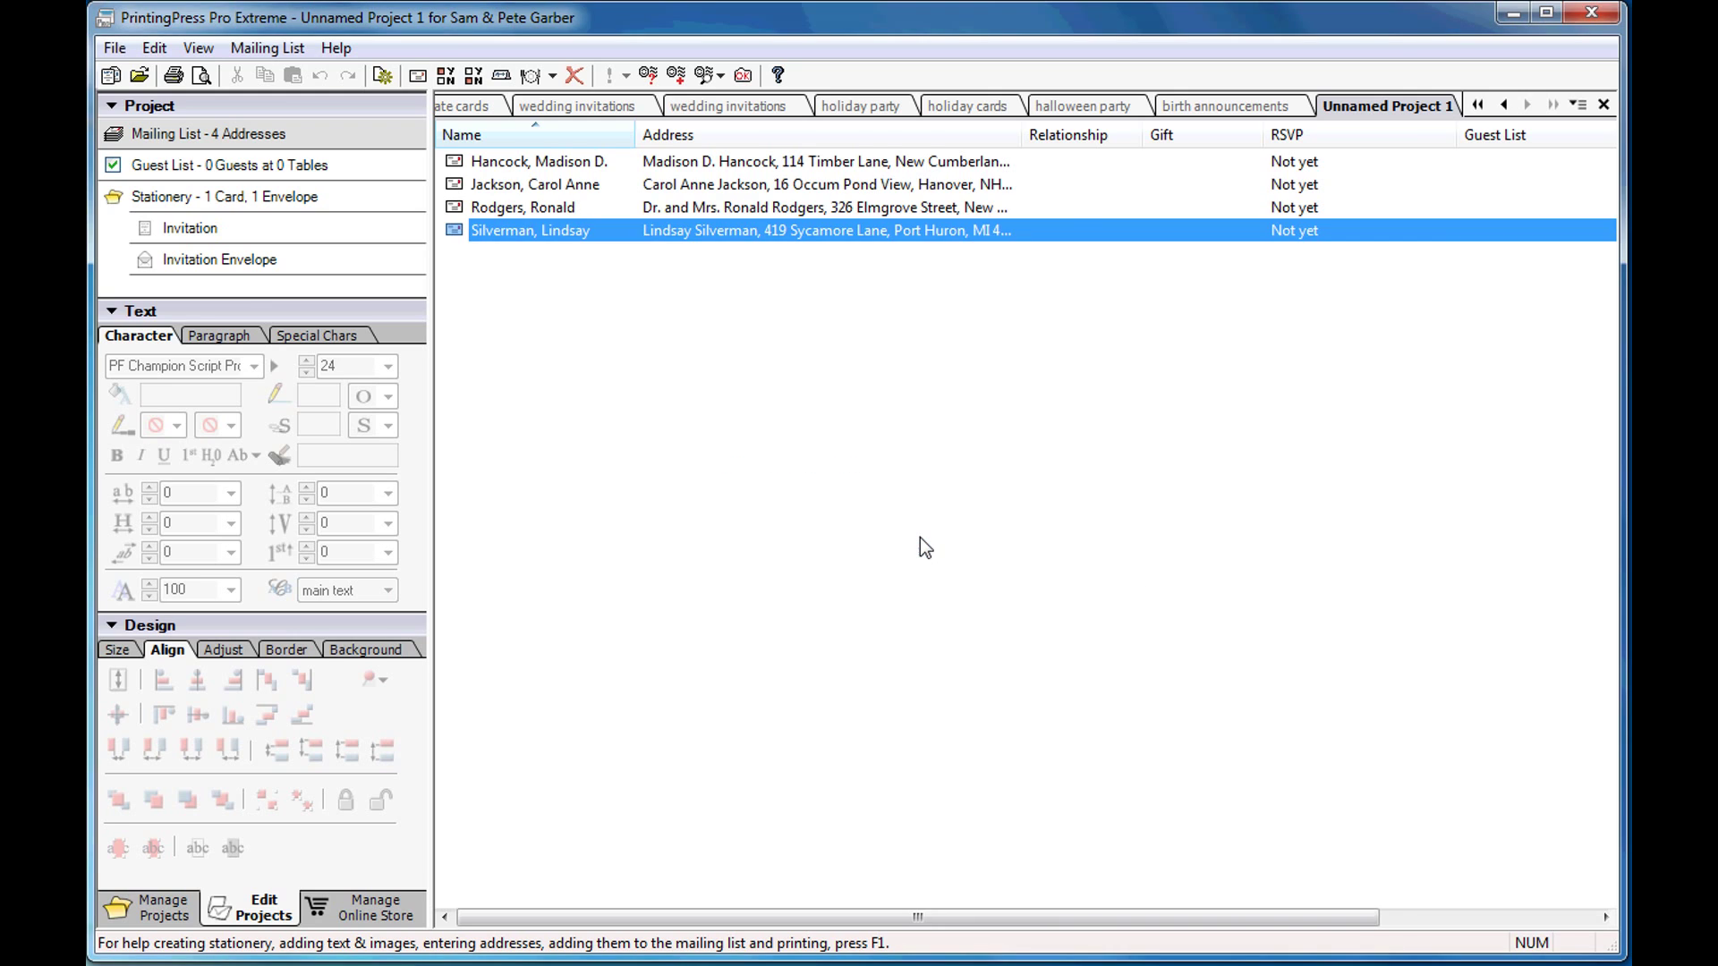
pyautogui.click(678, 380)
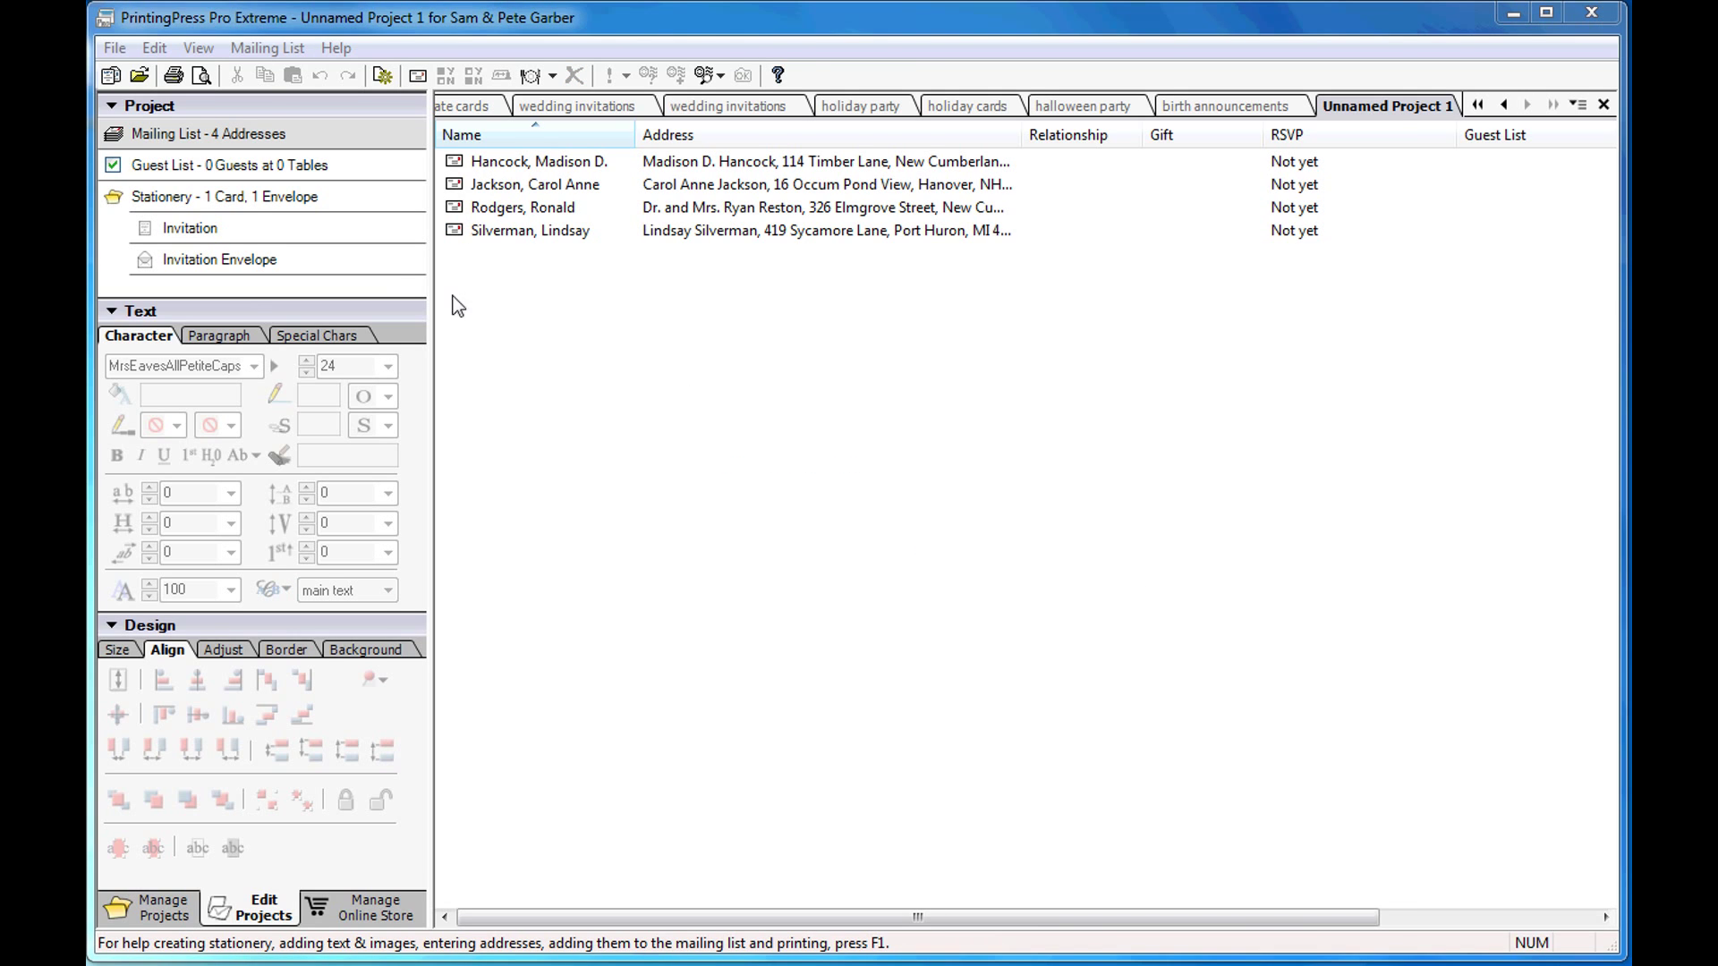
# From the envelope design, open Print Preview and page forward to page 3
pyautogui.click(372, 260)
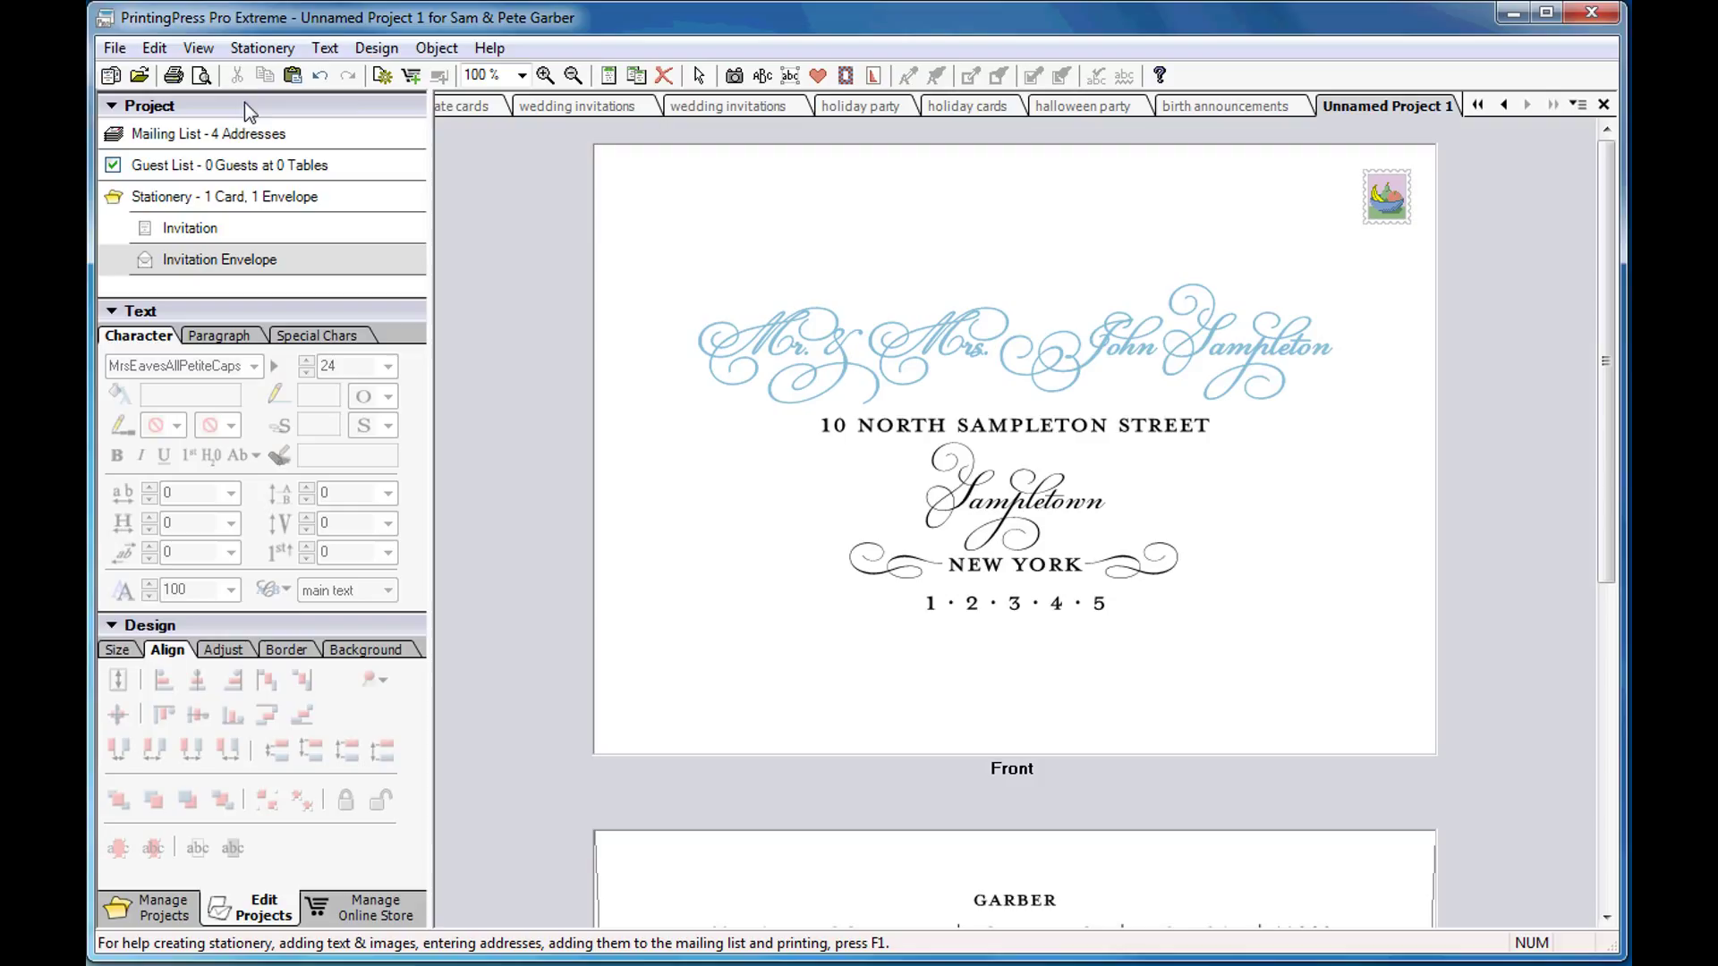
pyautogui.click(201, 74)
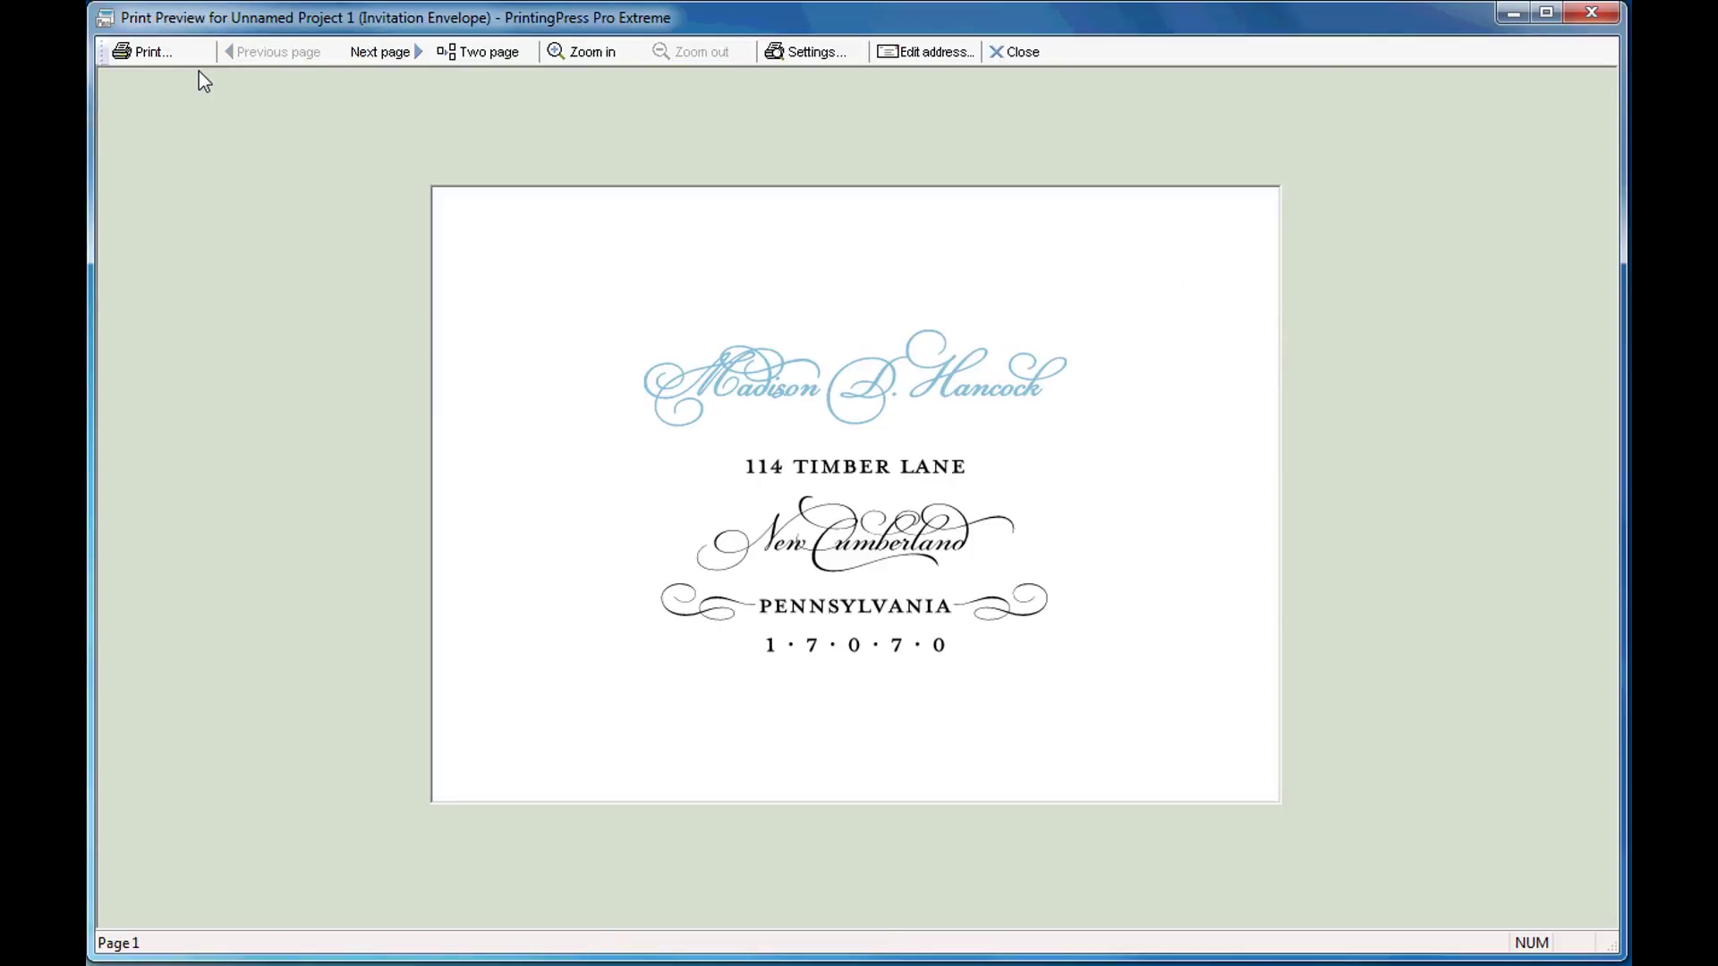
pyautogui.click(381, 52)
pyautogui.click(395, 55)
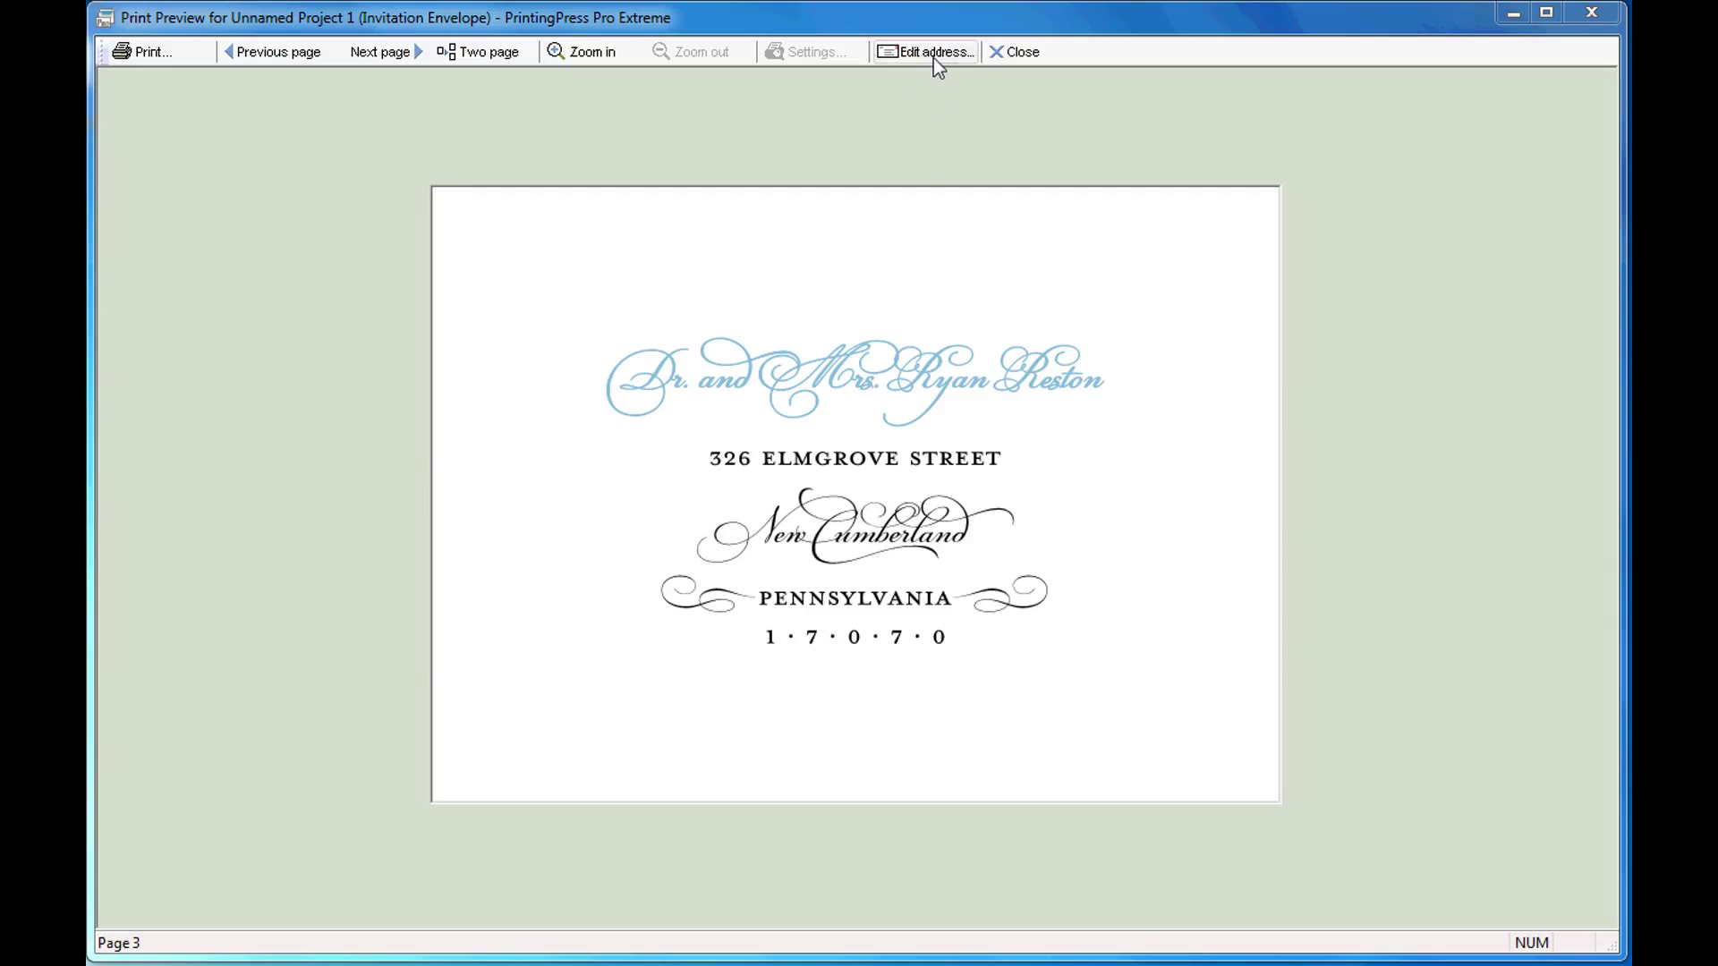
# Edit the third address, changing its state from PA to ME, and save it
pyautogui.click(933, 54)
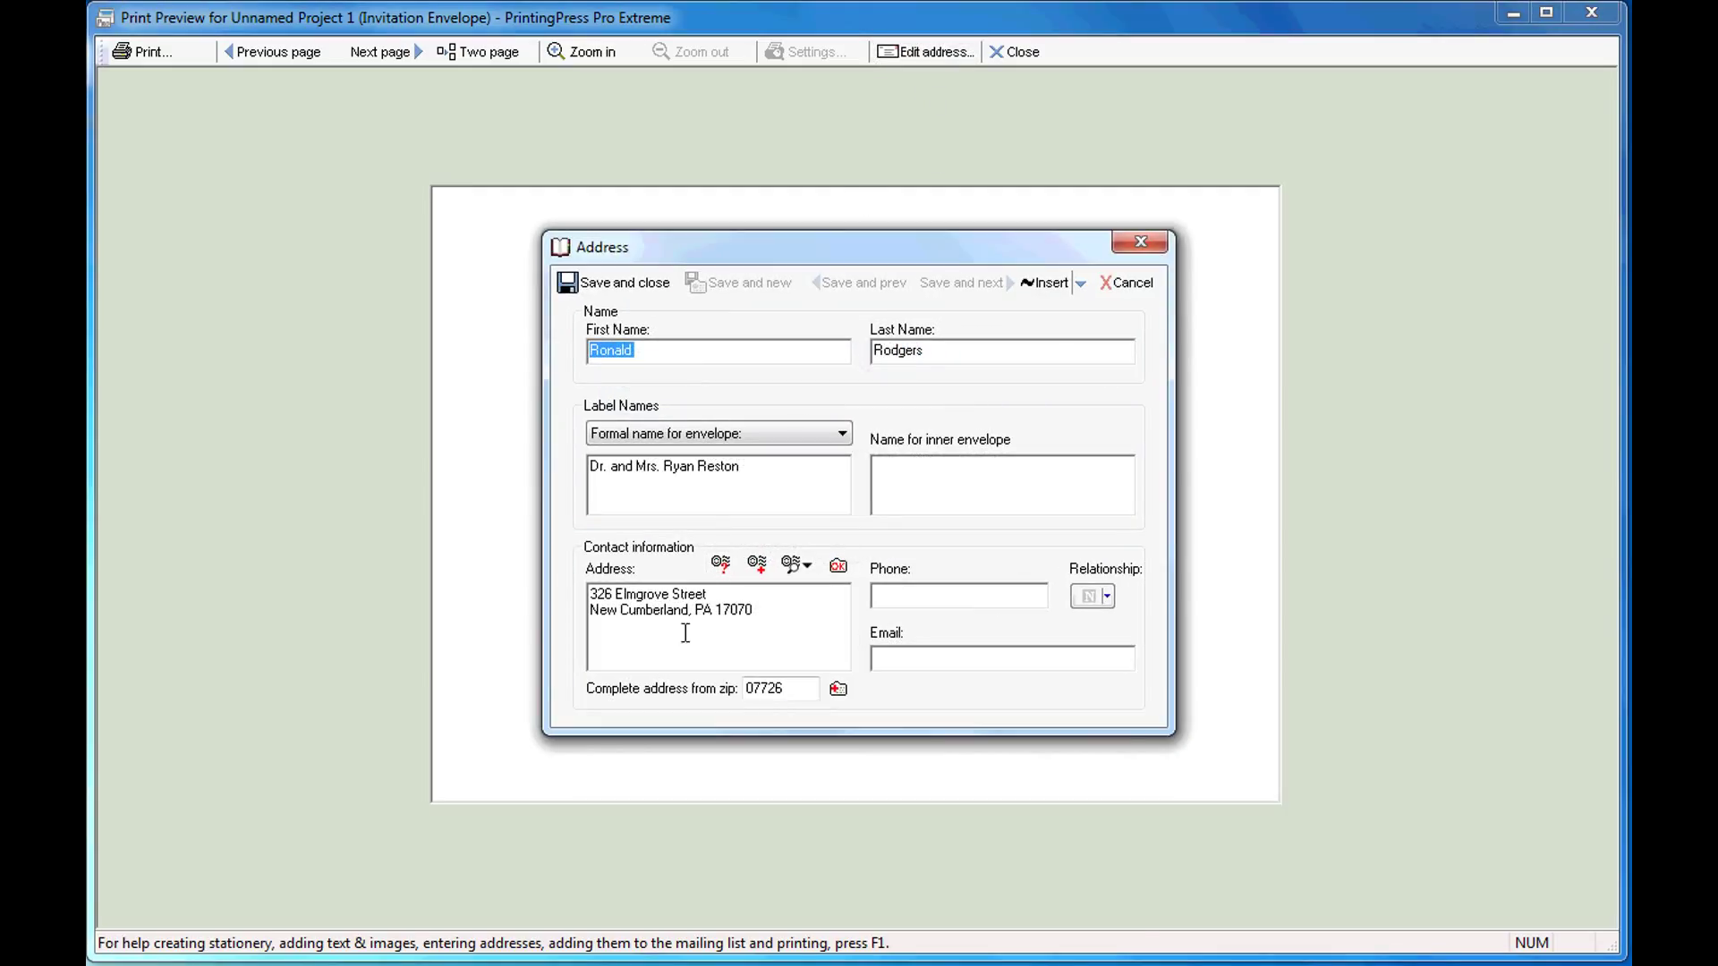
pyautogui.click(698, 617)
pyautogui.doubleClick(698, 617)
pyautogui.write('ME')
pyautogui.click(623, 285)
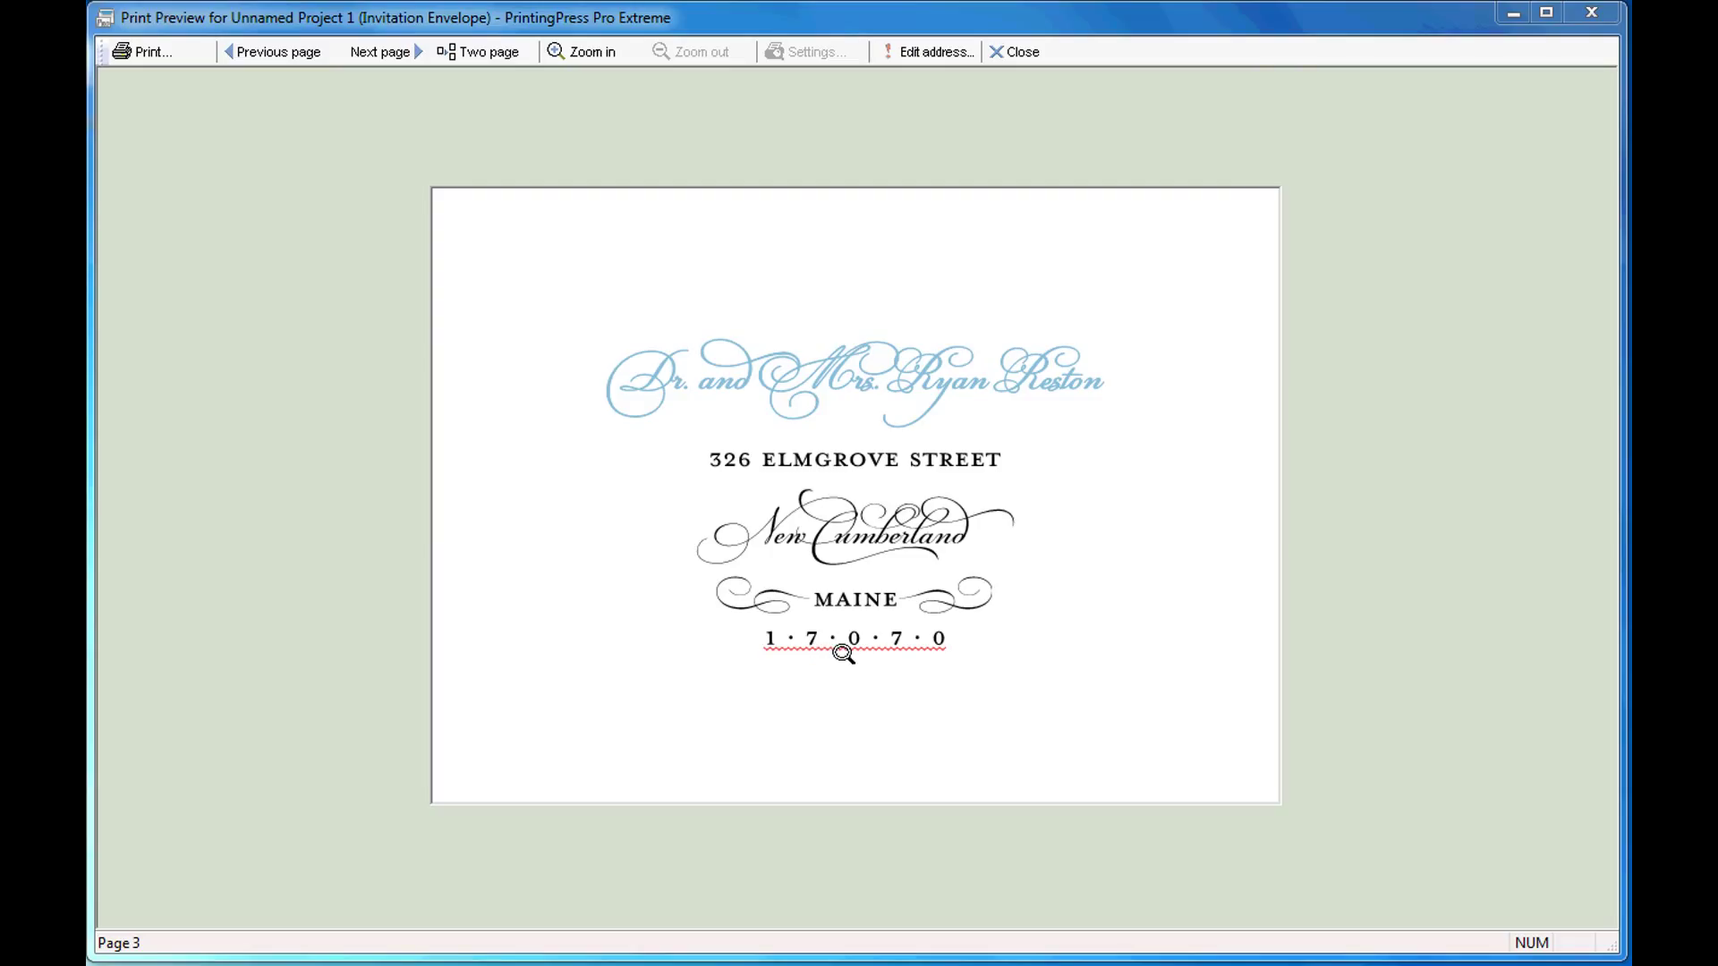
# Restore Pennsylvania from the ZIP code's suggested city and state, then close the preview
pyautogui.rightClick(841, 652)
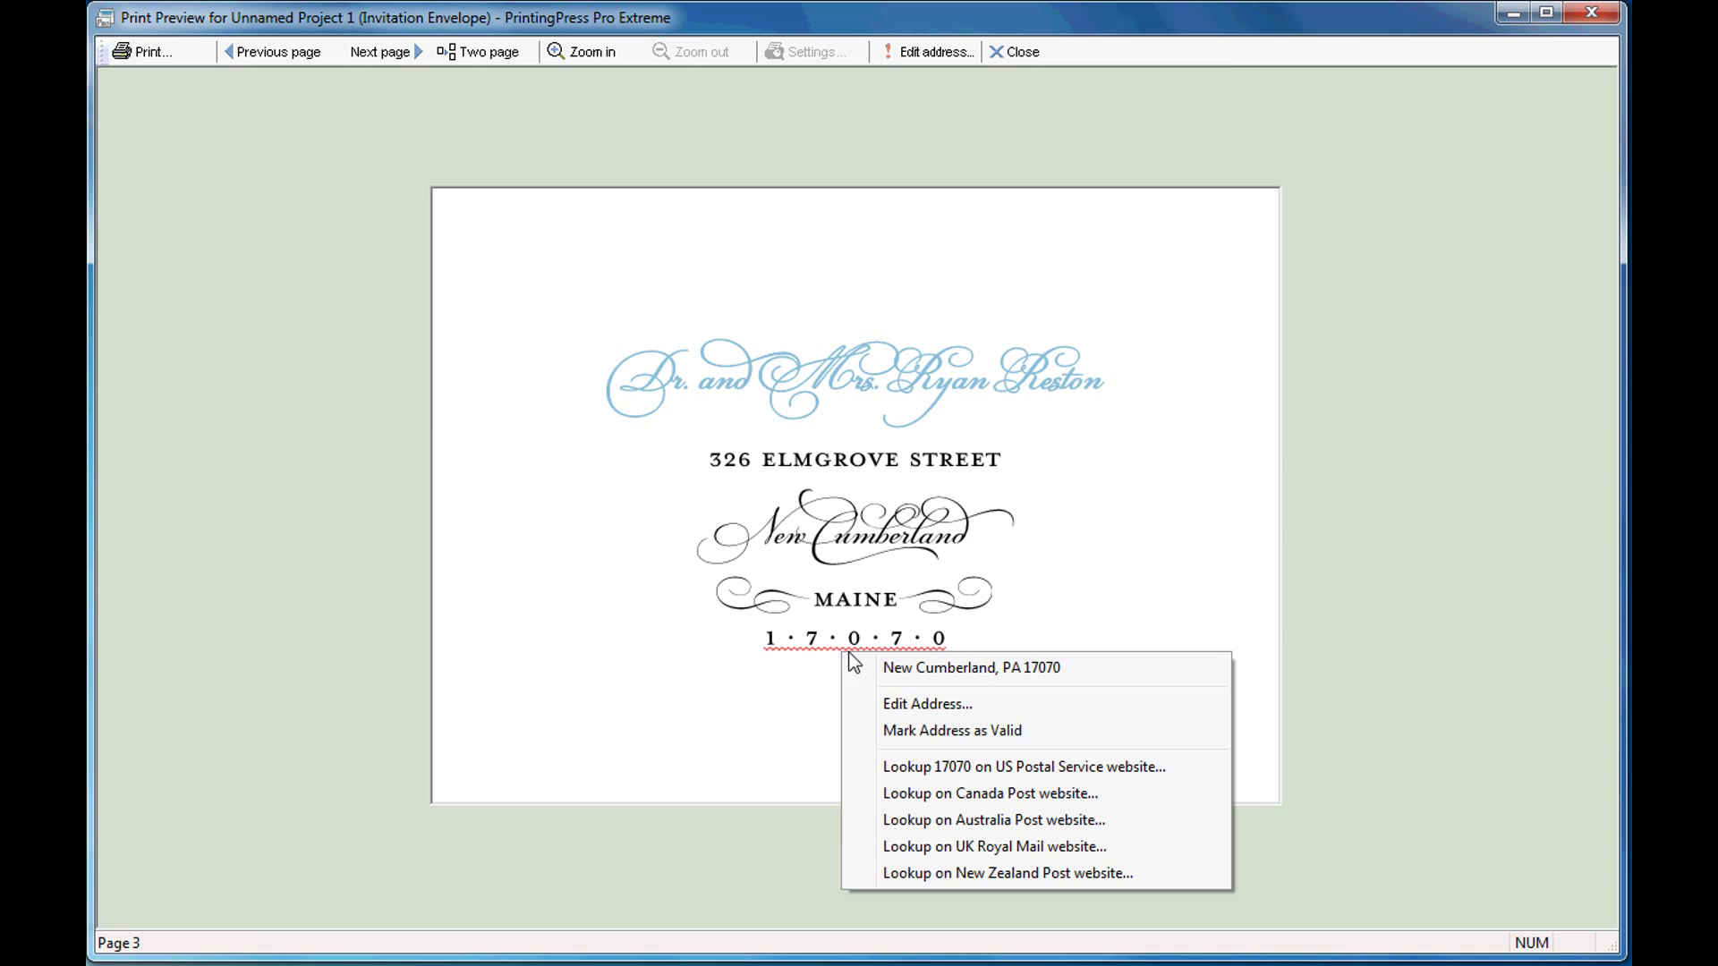
pyautogui.click(868, 667)
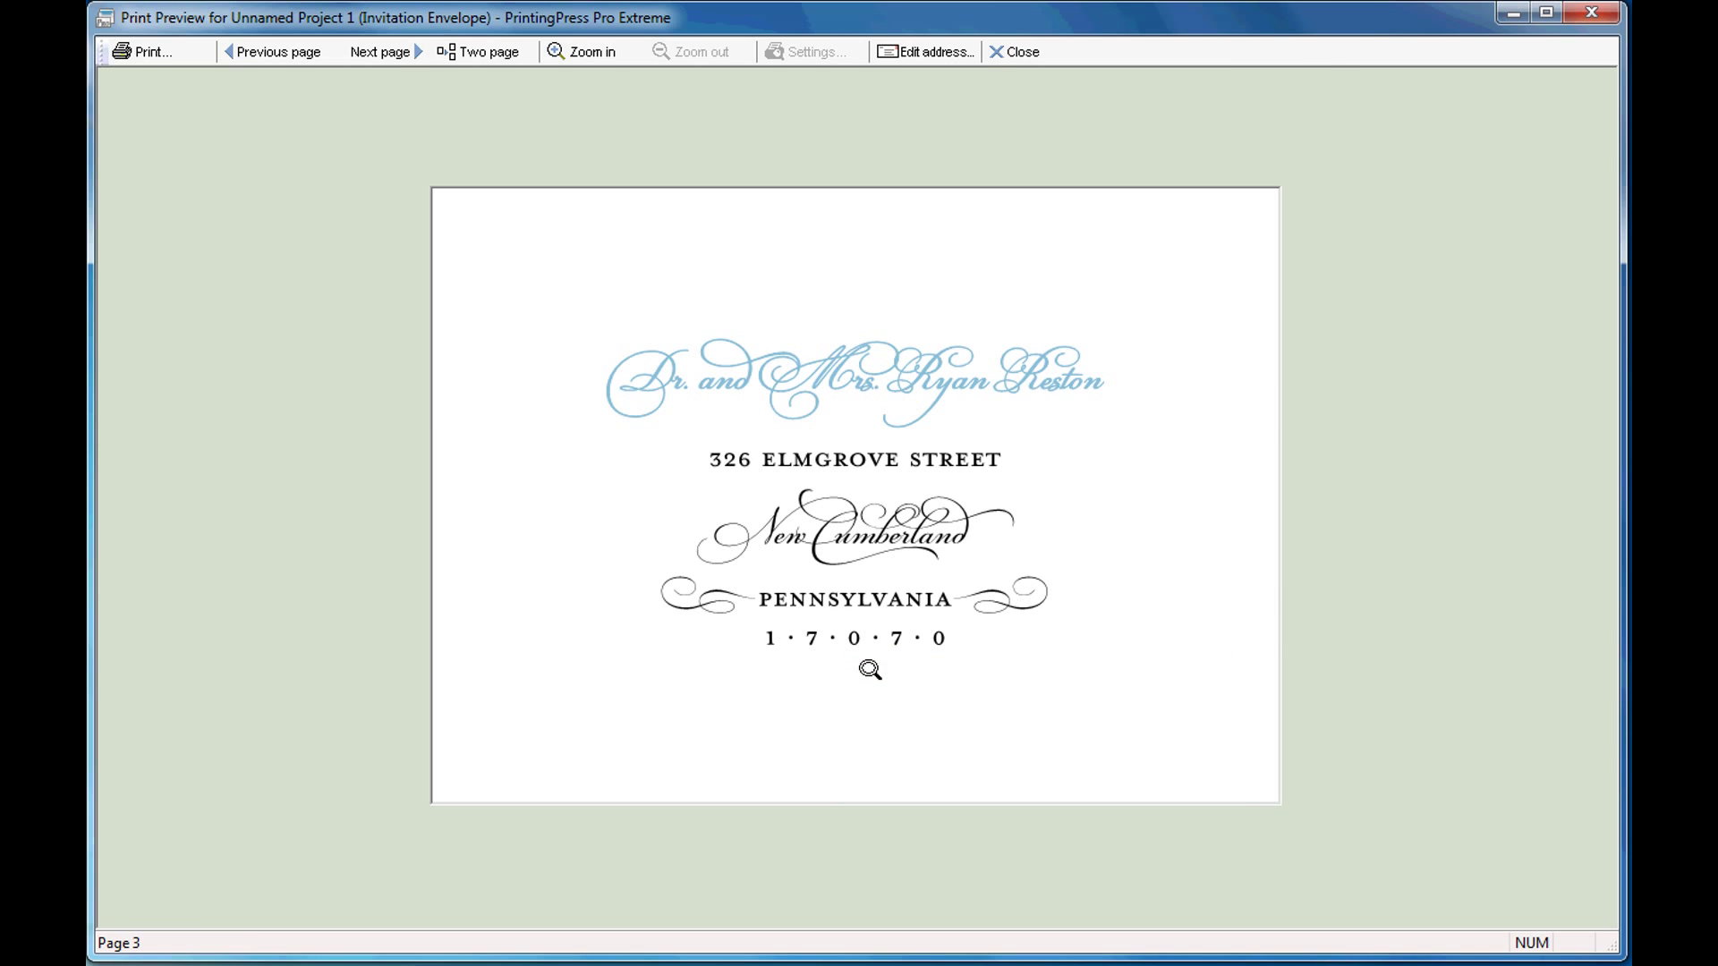
pyautogui.click(1024, 58)
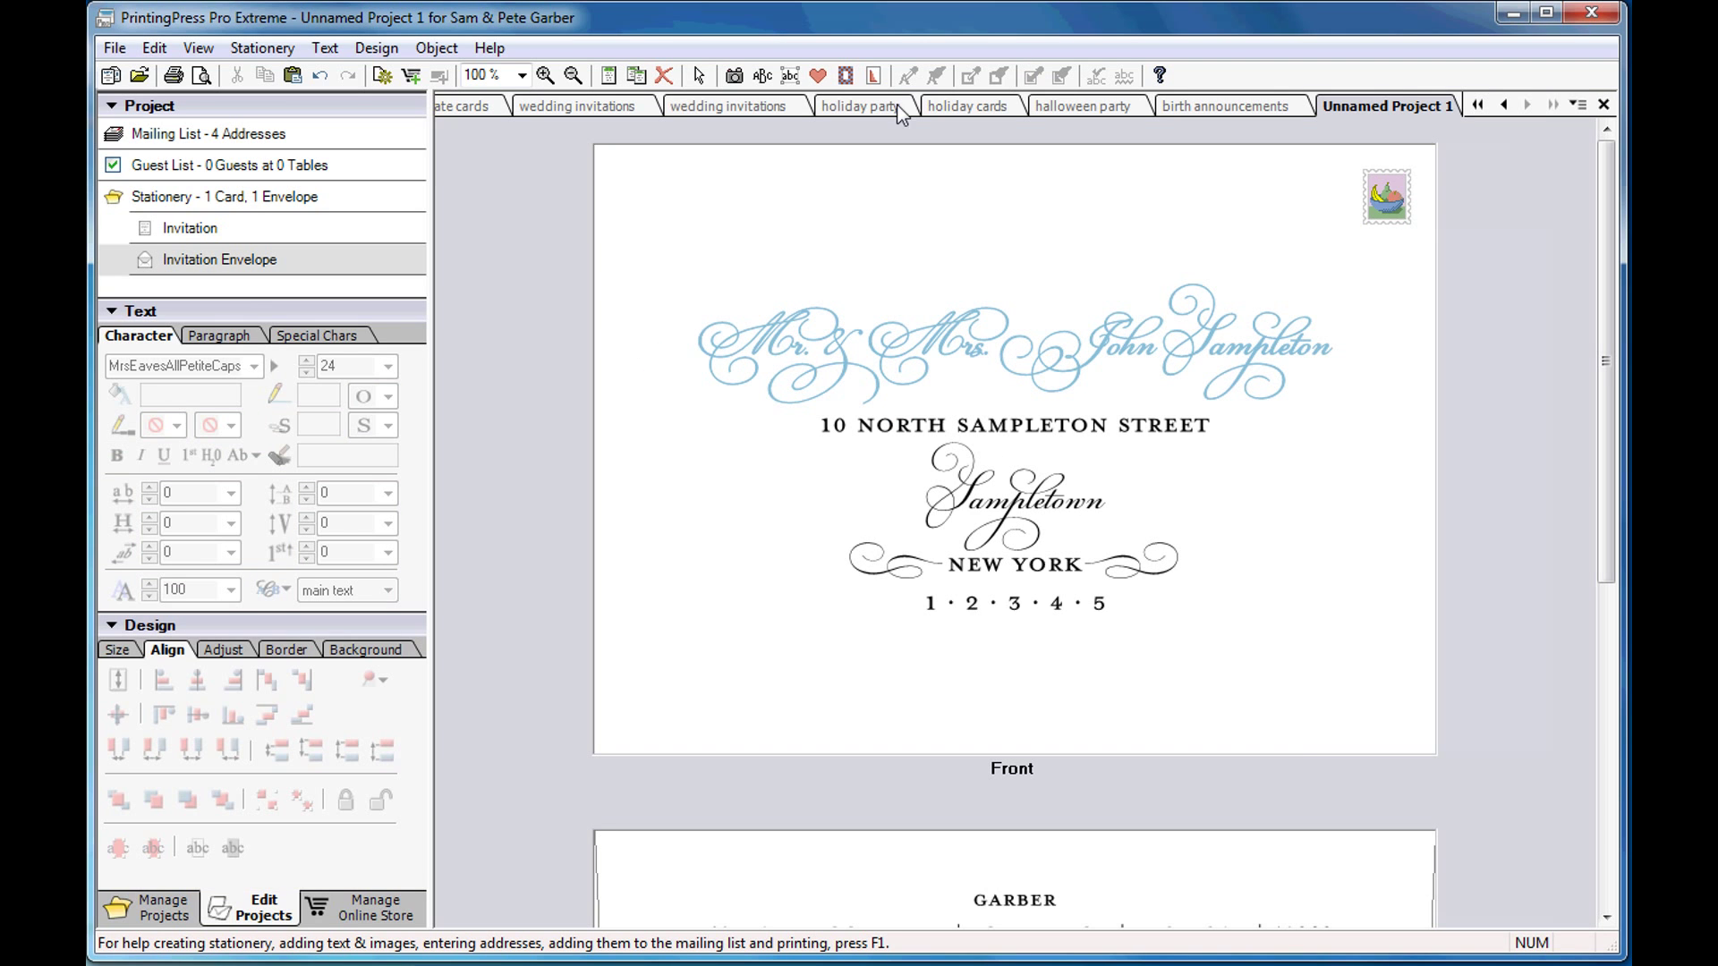
# Set up Print to Graphics File as a 300 dpi PDF including all mailing-list names
pyautogui.click(114, 48)
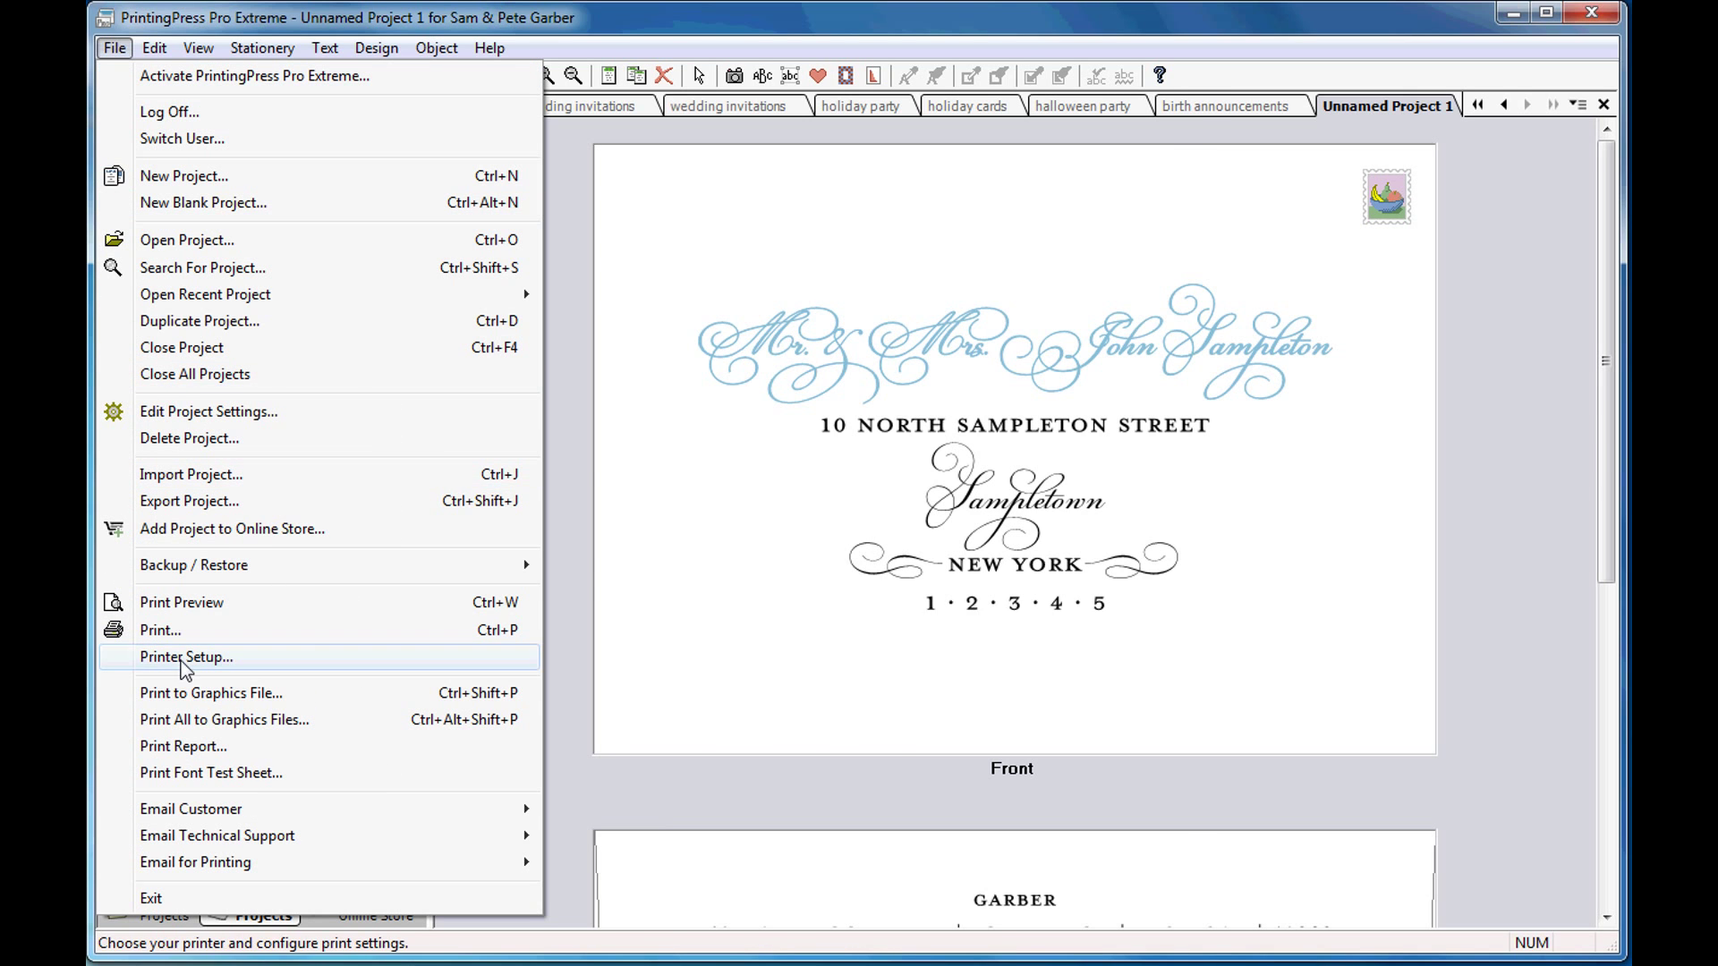
pyautogui.click(181, 693)
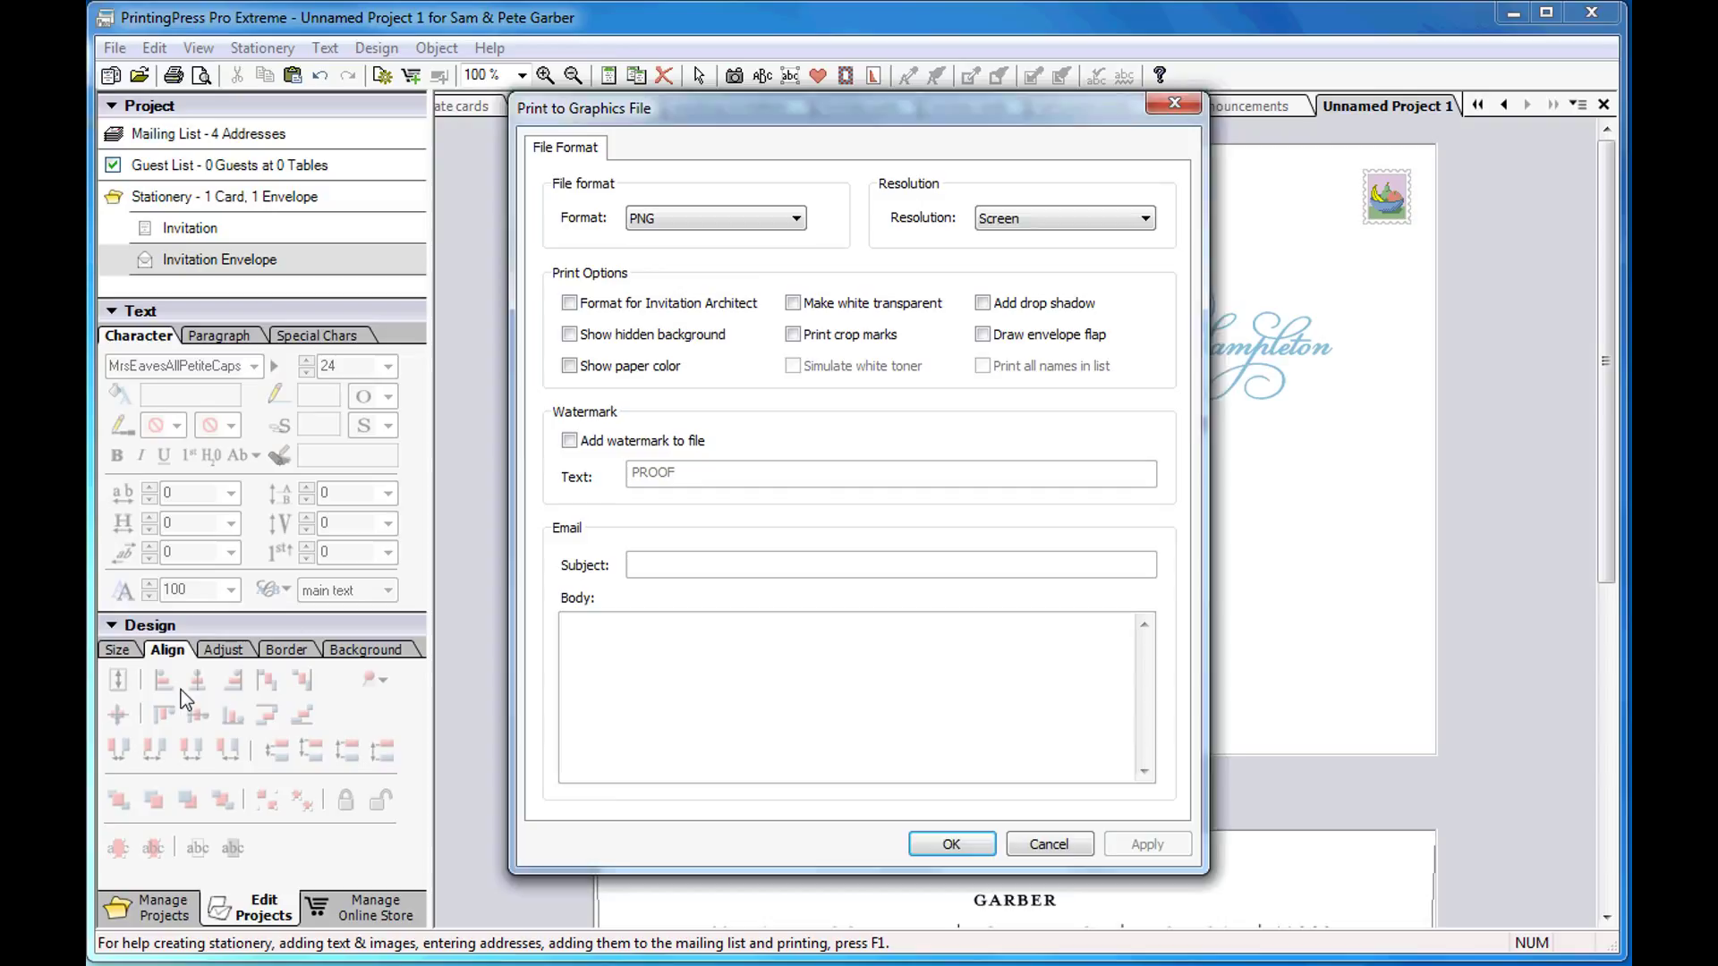
pyautogui.click(739, 225)
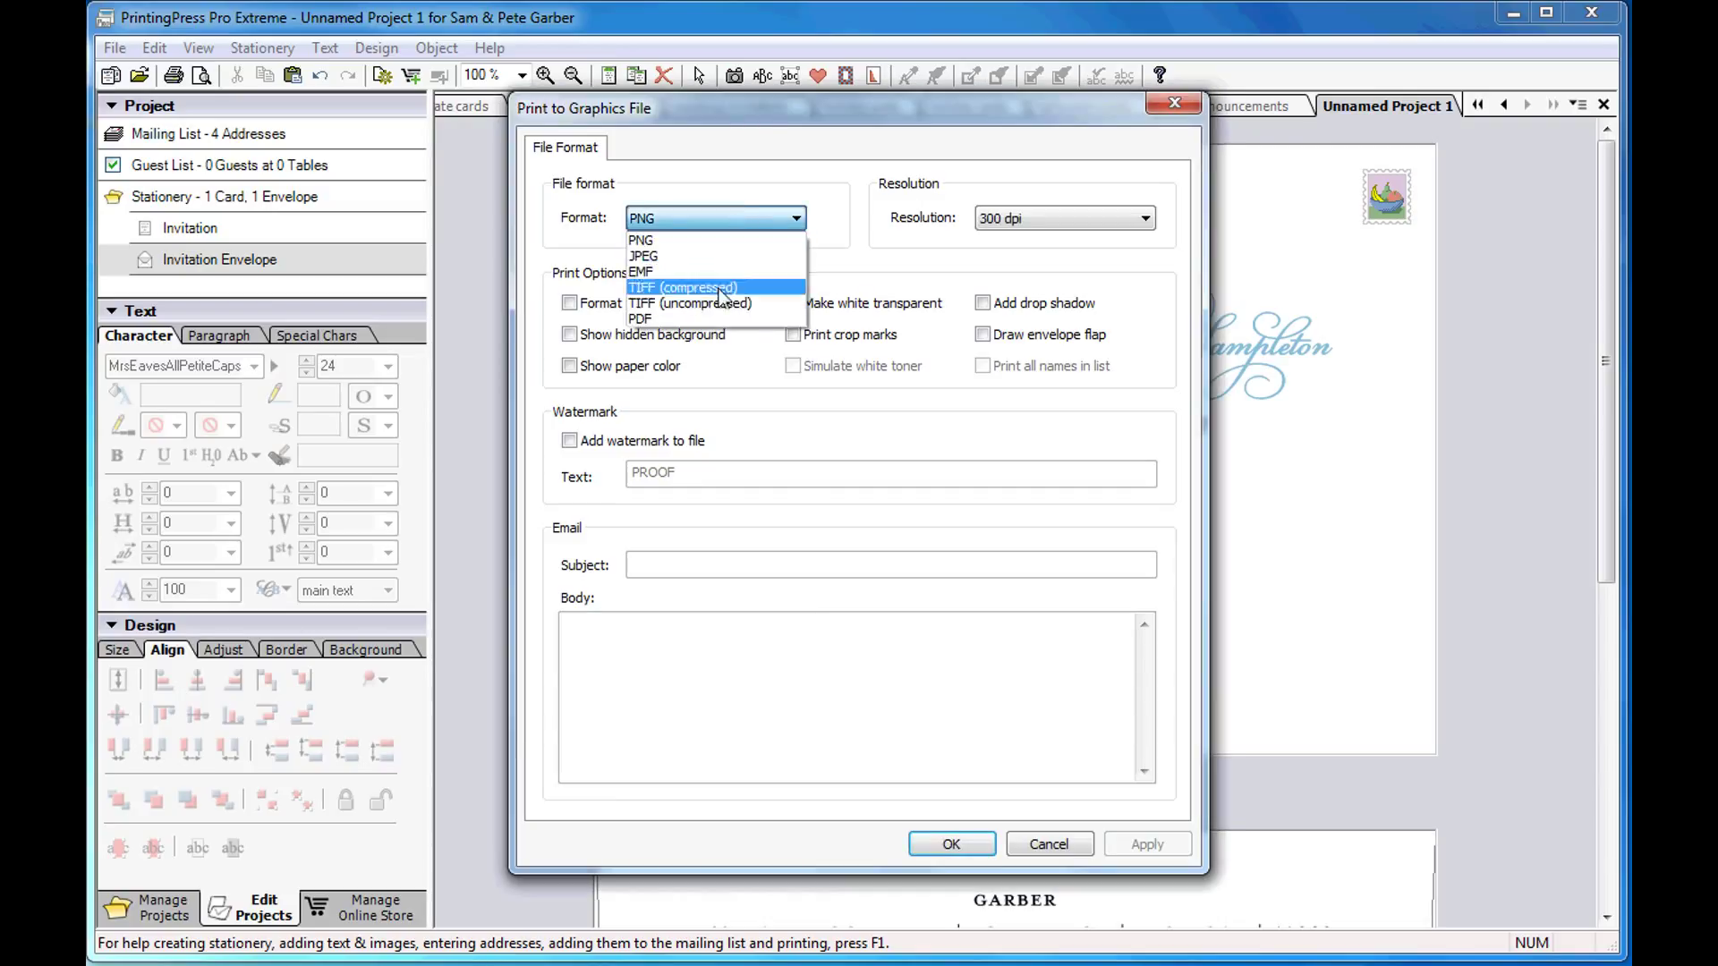
pyautogui.click(708, 324)
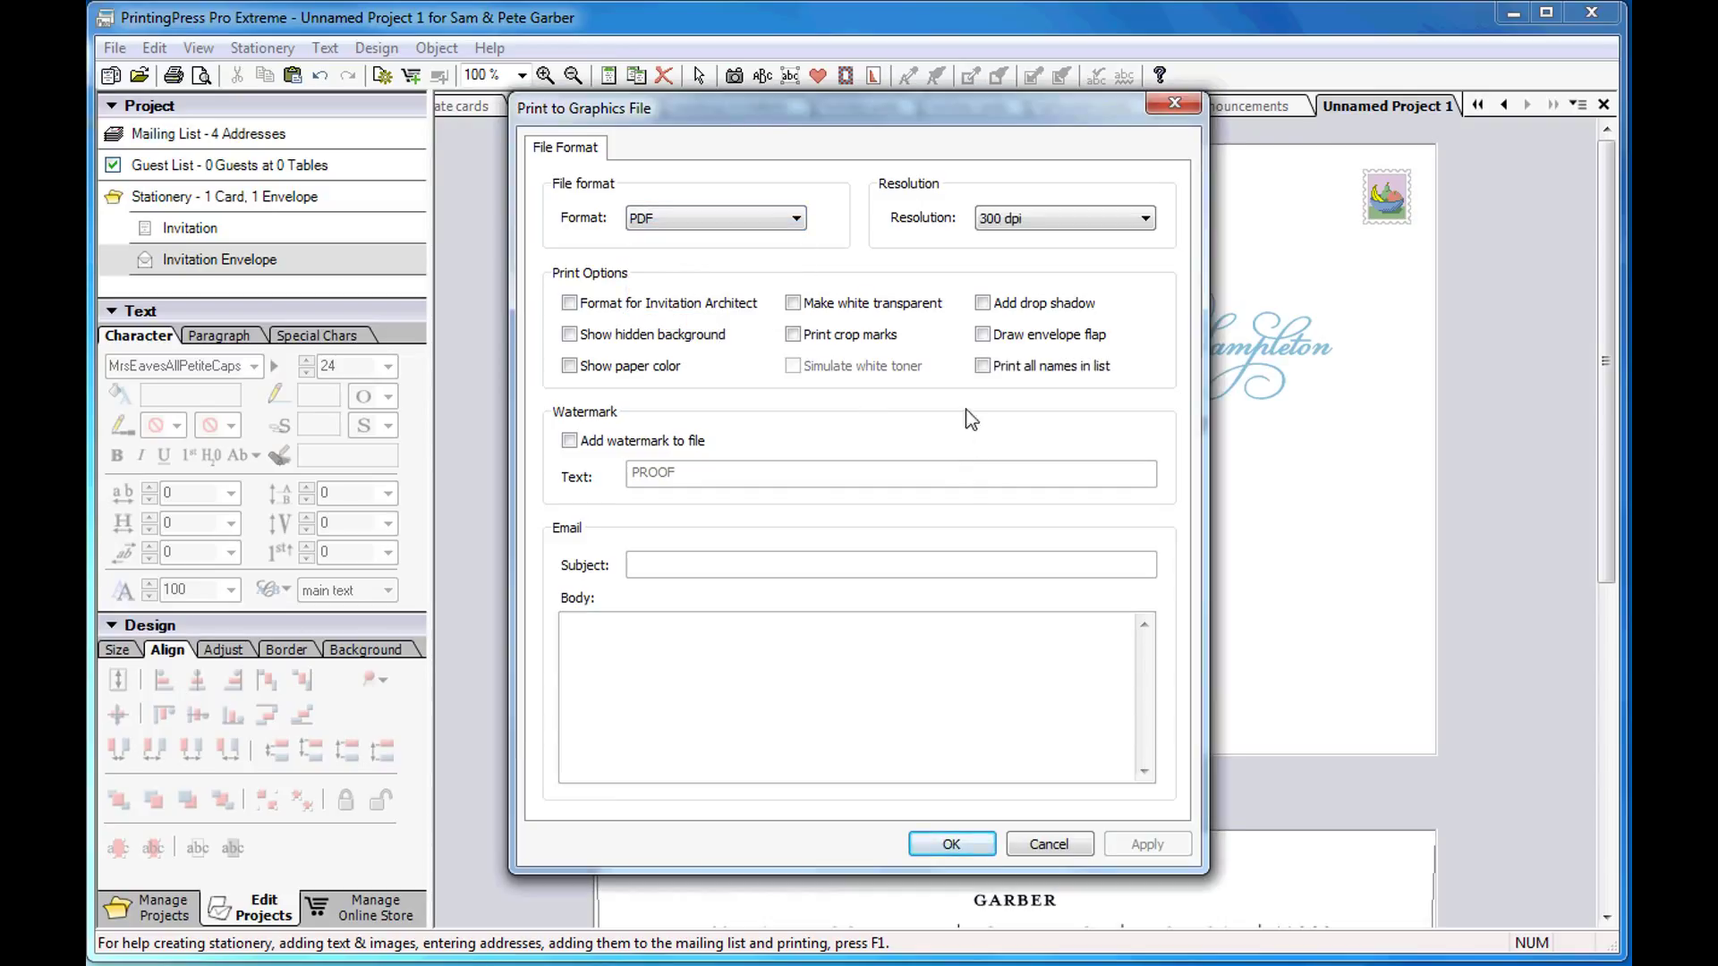
pyautogui.click(984, 366)
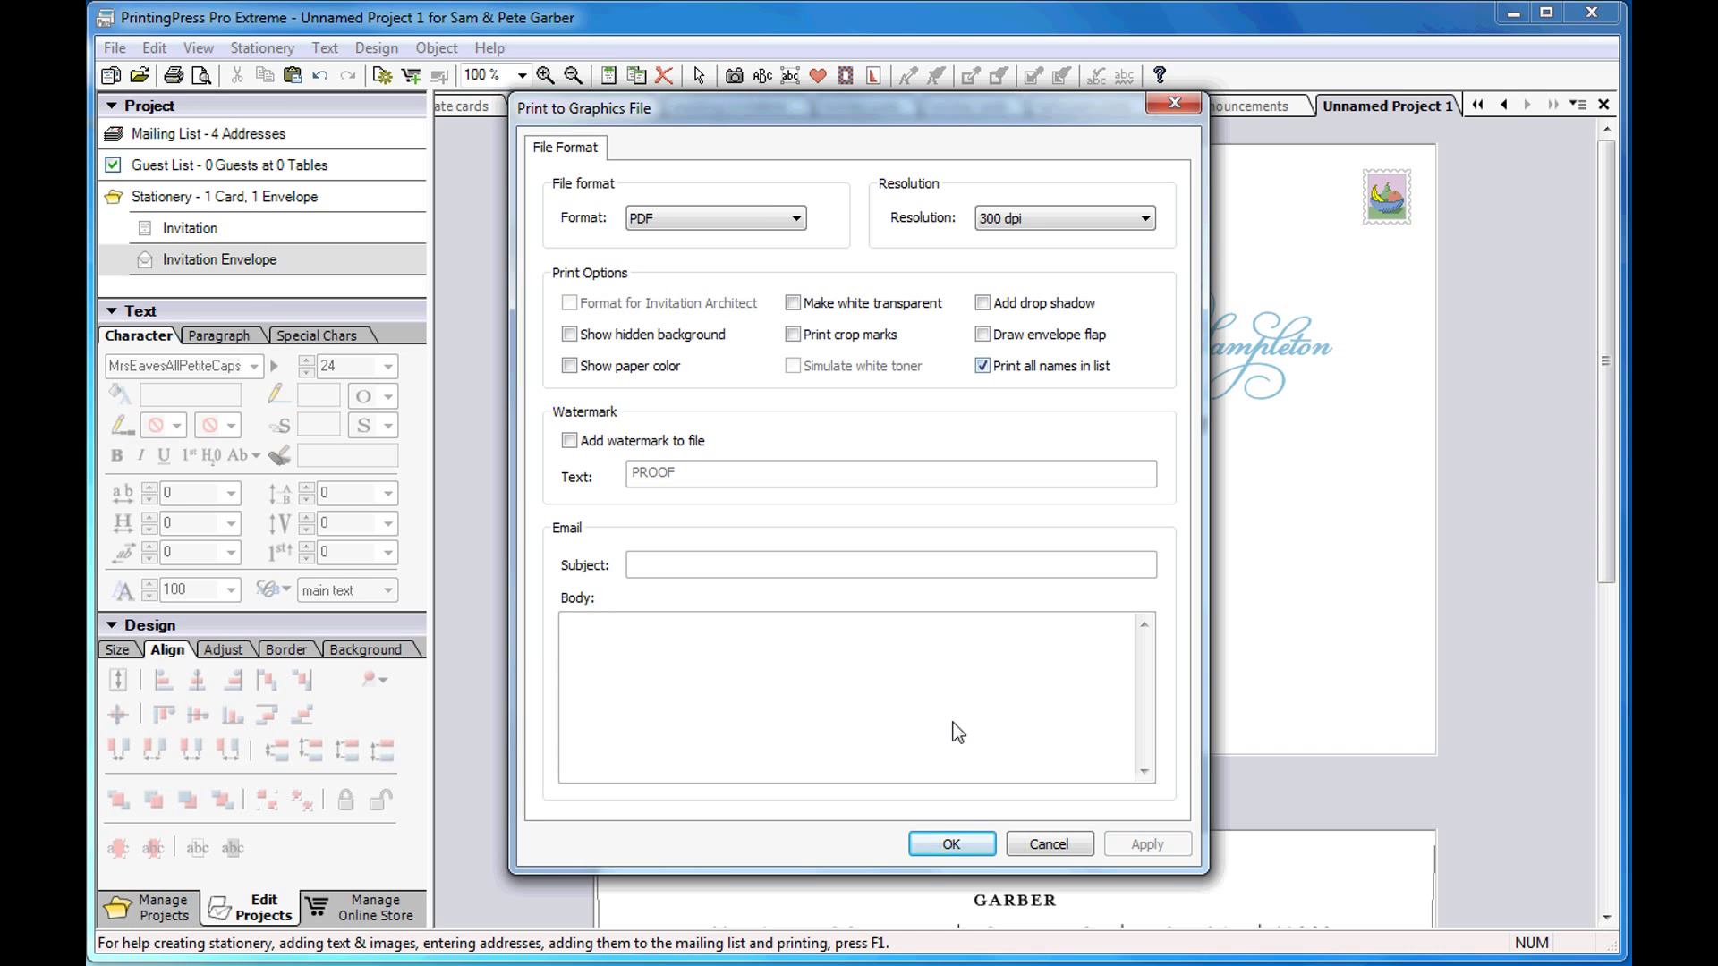
pyautogui.click(955, 841)
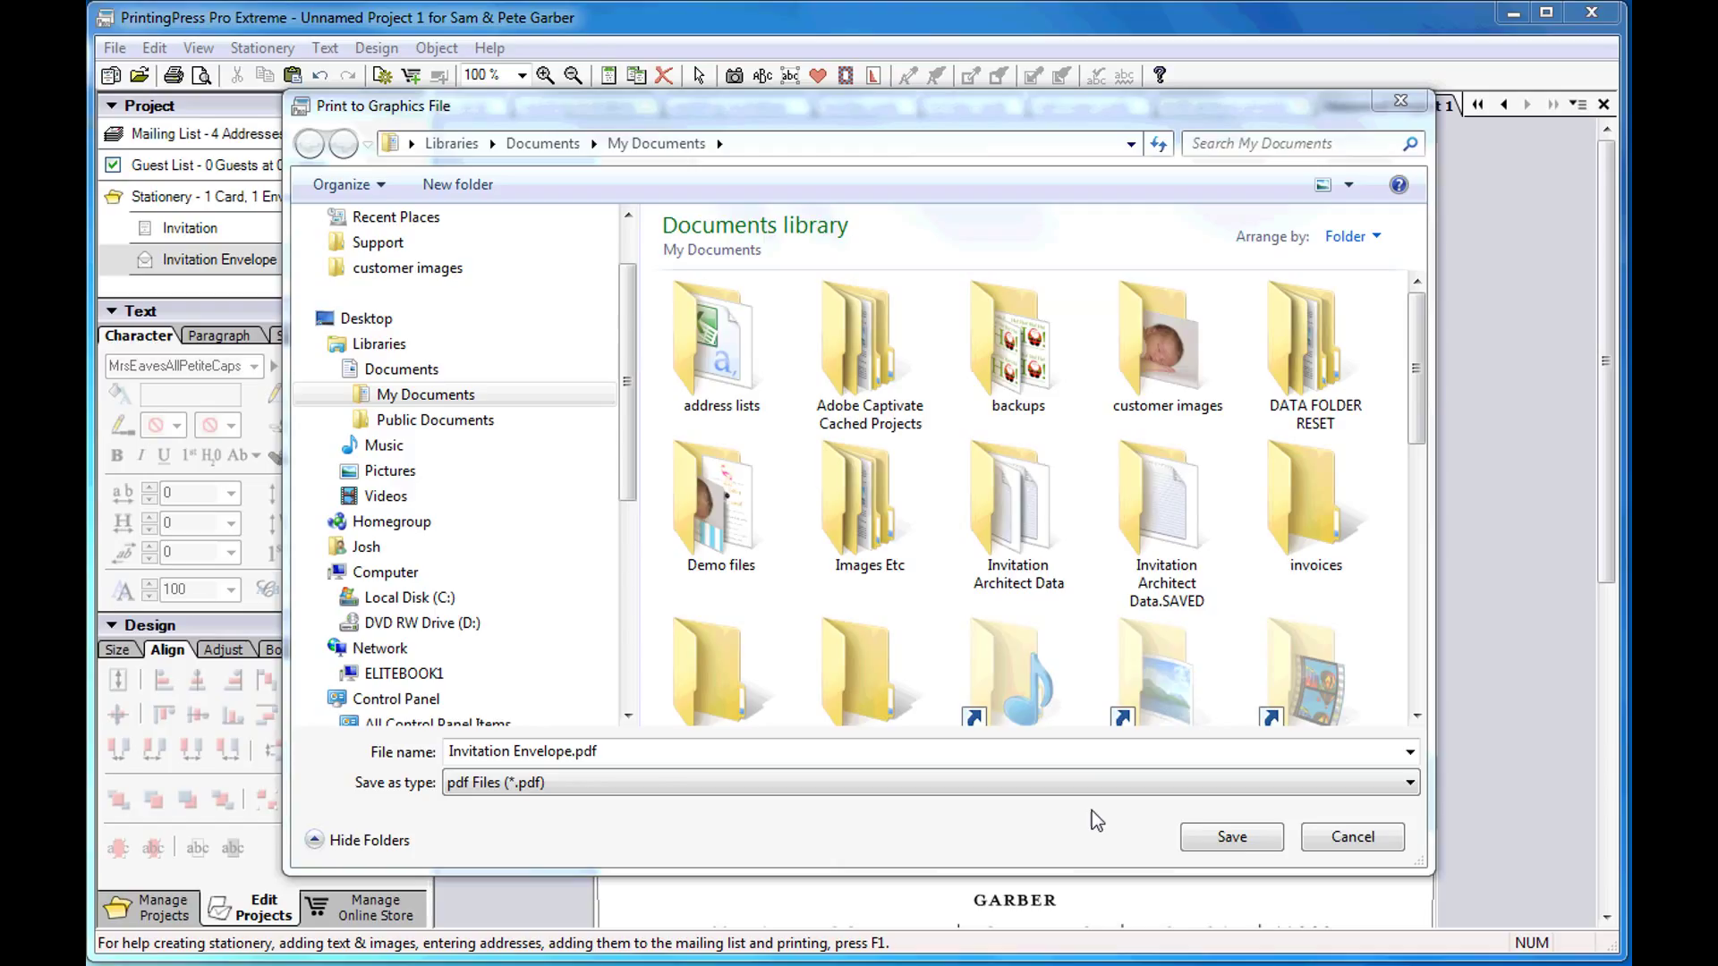
# Save the proof as Invitation Envelope.pdf in My Documents
pyautogui.click(1232, 838)
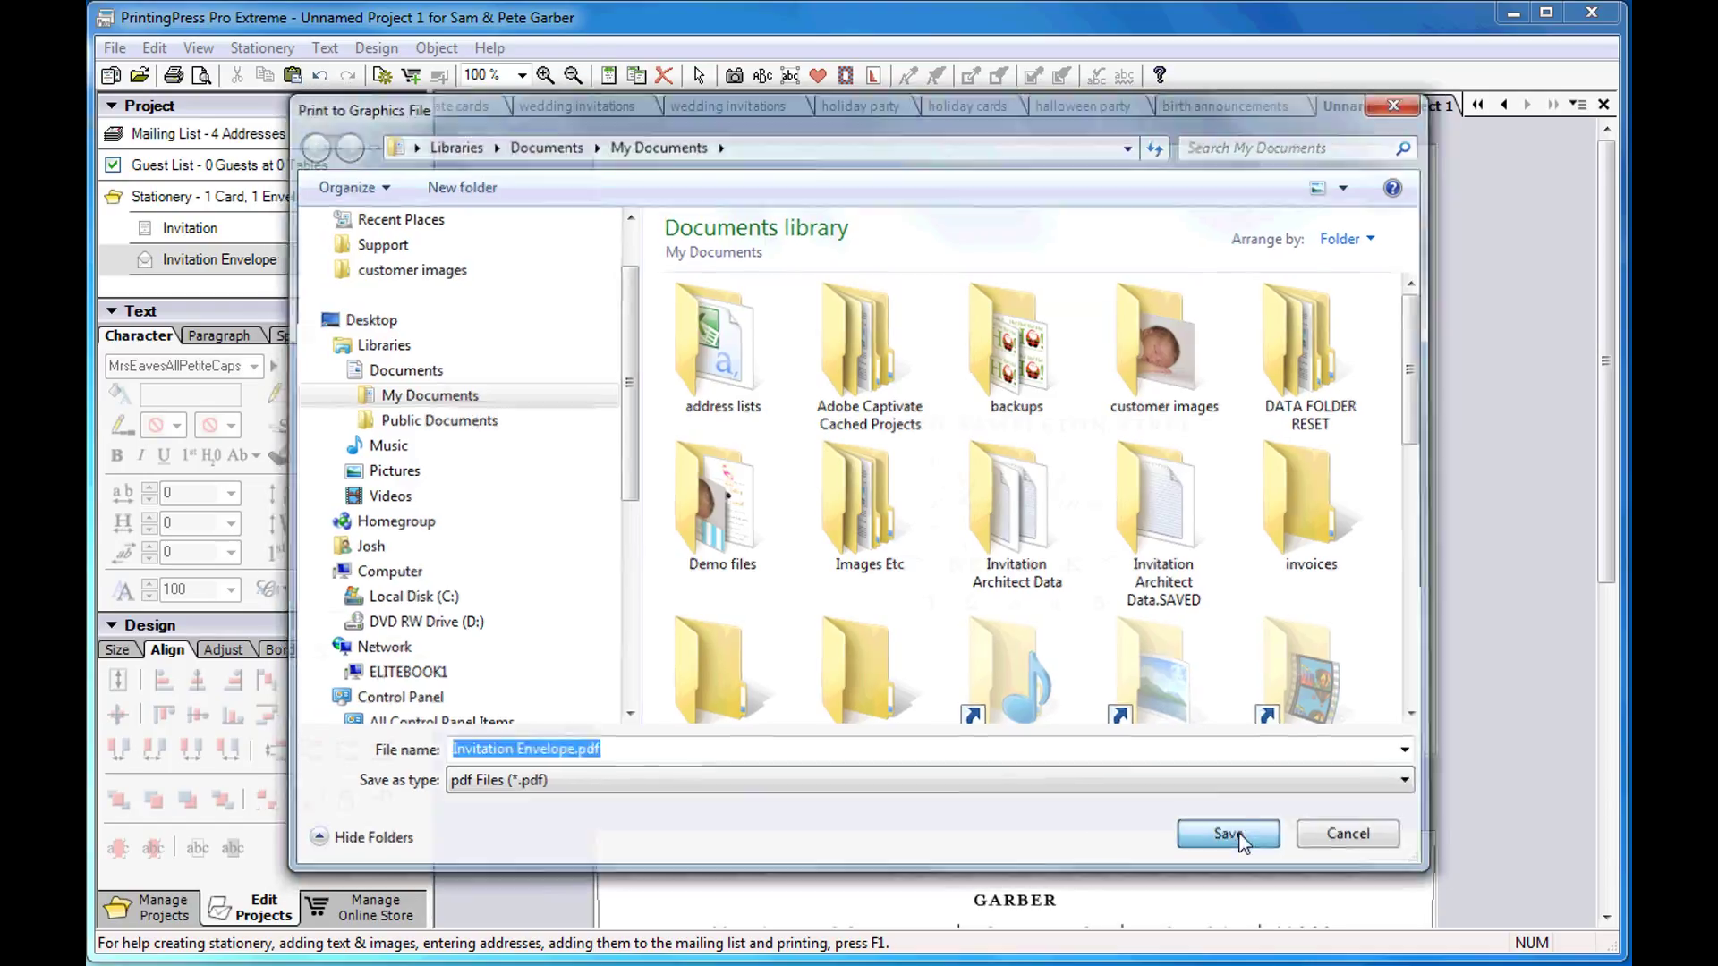